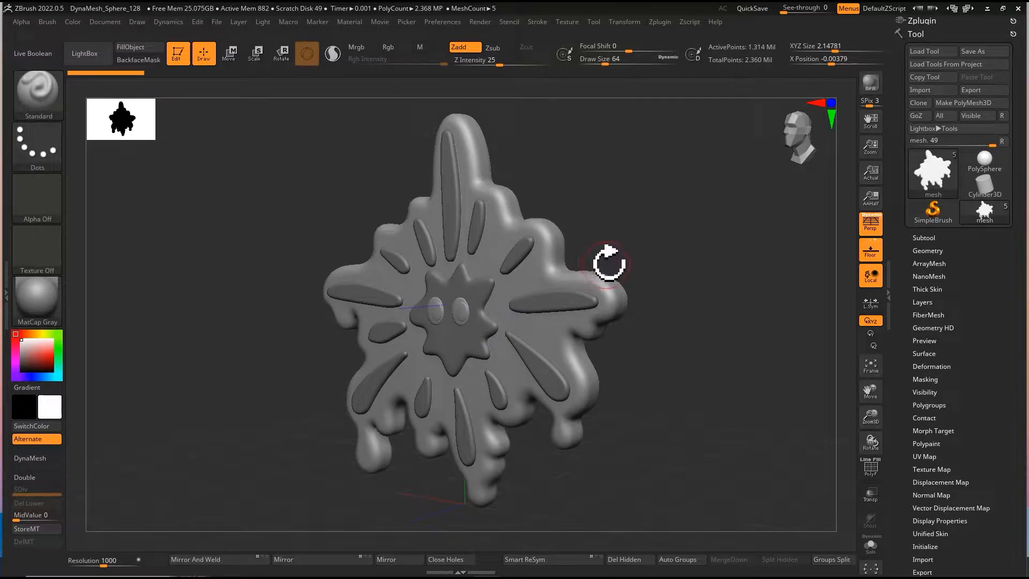
Open the model's subtool list and examine the dripping star, its rays and its face from several angles.
mouse_move(613, 262)
left_mouse_down()
mouse_move(602, 260)
mouse_move(620, 248)
mouse_move(607, 258)
left_mouse_up()
mouse_move(716, 252)
left_mouse_down()
mouse_move(636, 253)
mouse_move(604, 265)
mouse_move(611, 252)
mouse_move(760, 226)
left_mouse_up()
left_click(939, 238)
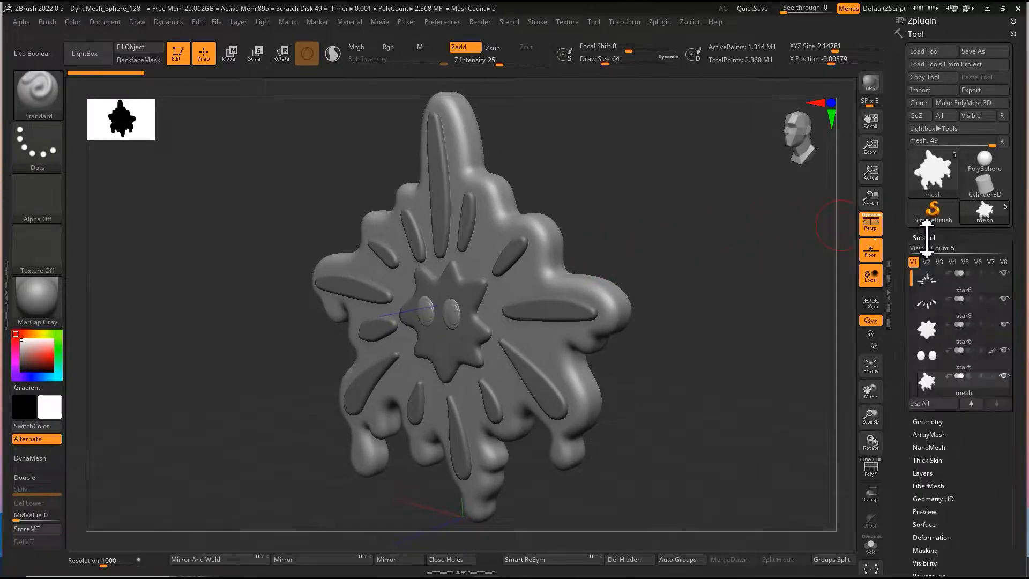
mouse_move(666, 252)
left_mouse_down()
mouse_move(674, 246)
mouse_move(658, 248)
left_mouse_up()
left_click_drag(586, 248, 579, 241)
key("ctrl")
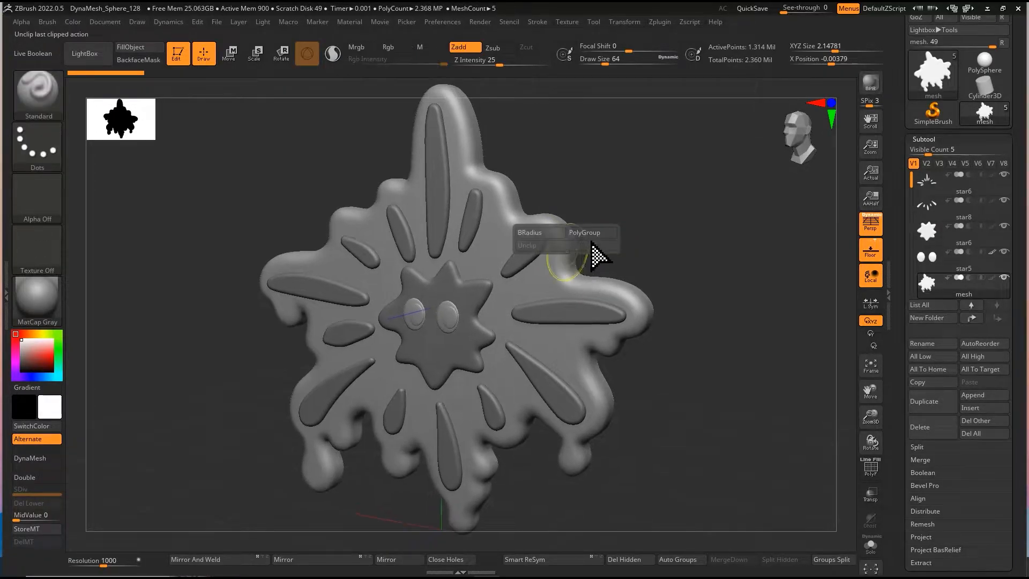
left_click_drag(620, 241, 628, 234)
right_click_drag(628, 234, 624, 241, "ctrl+shift")
right_click(623, 241, "ctrl+shift")
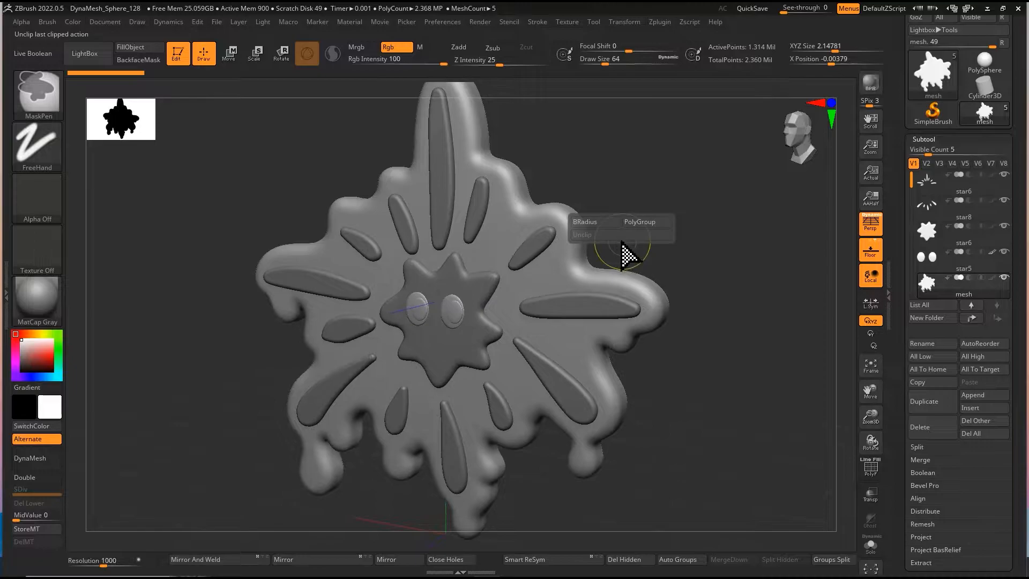
left_click_drag(672, 265, 667, 249)
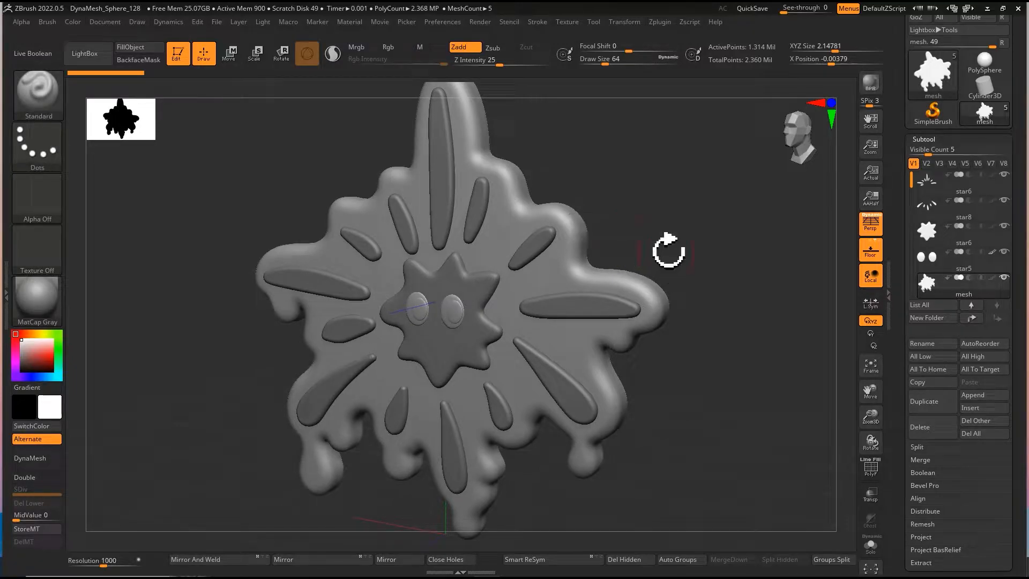
key("ctrl")
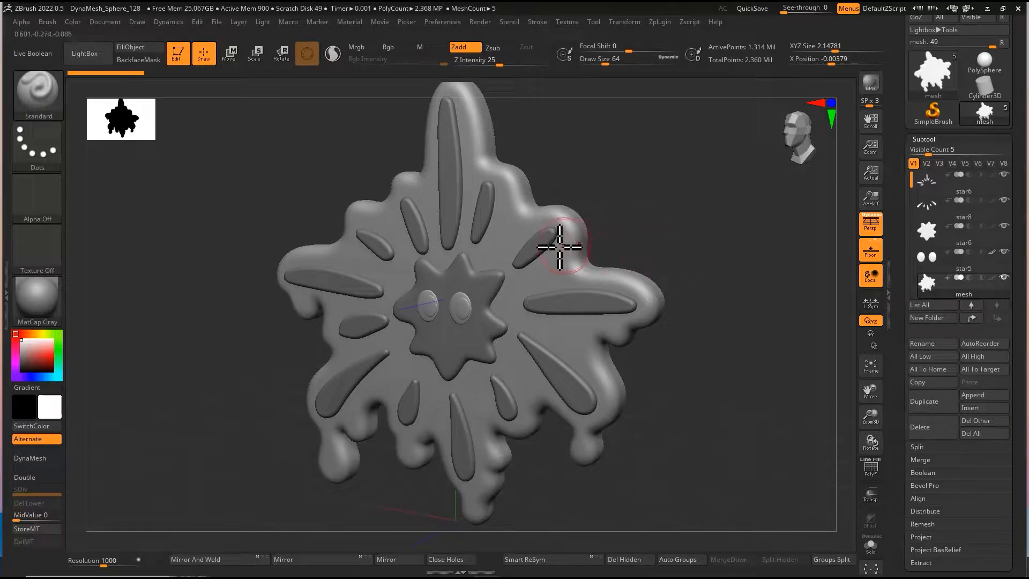
right_click_drag(641, 242, 648, 240, "ctrl")
mouse_move(648, 240)
left_mouse_down()
mouse_move(652, 230)
mouse_move(644, 247)
left_mouse_up()
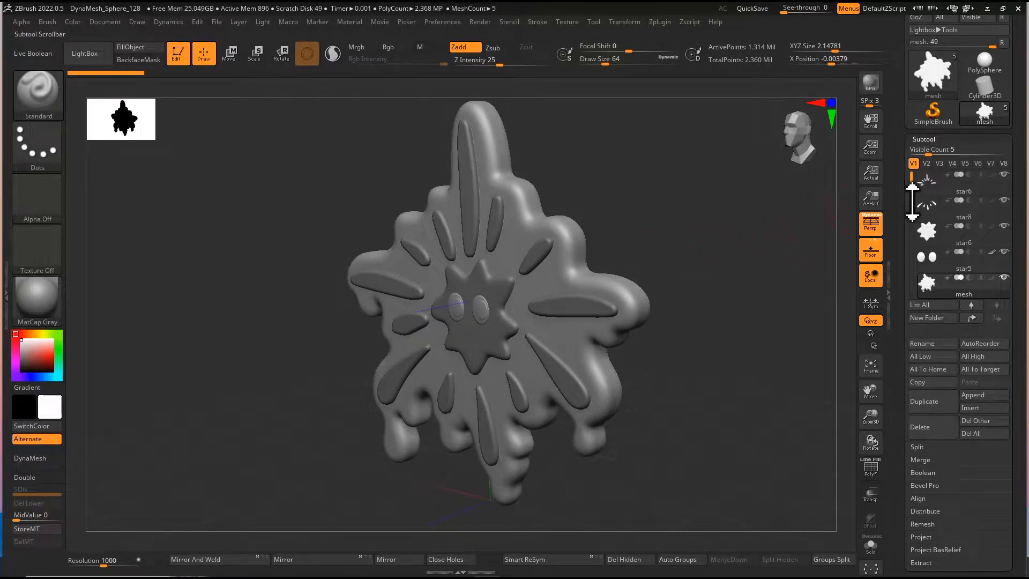
left_click_drag(901, 204, 900, 219)
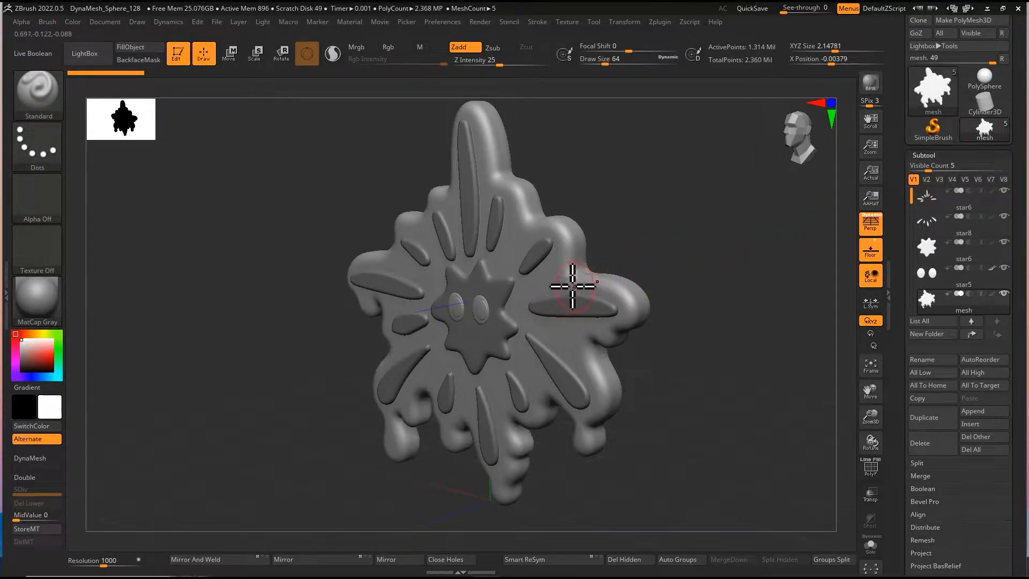
right_click_drag(574, 271, 545, 232)
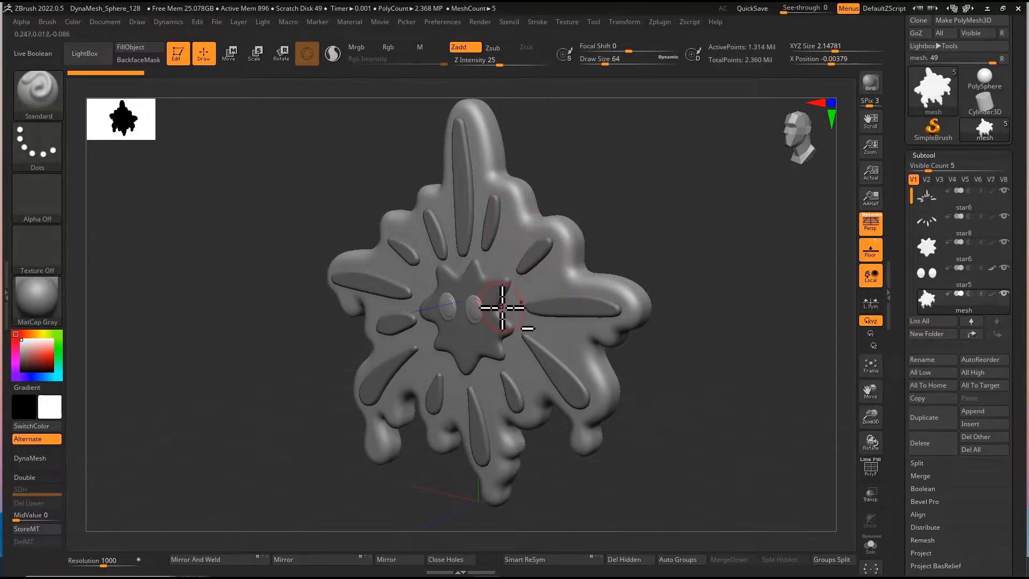
Switch to the browser to examine the ByeolSatang_IV #43 image on OpenSea and return to ZBrush.
key("alt+Tab")
left_click(638, 294)
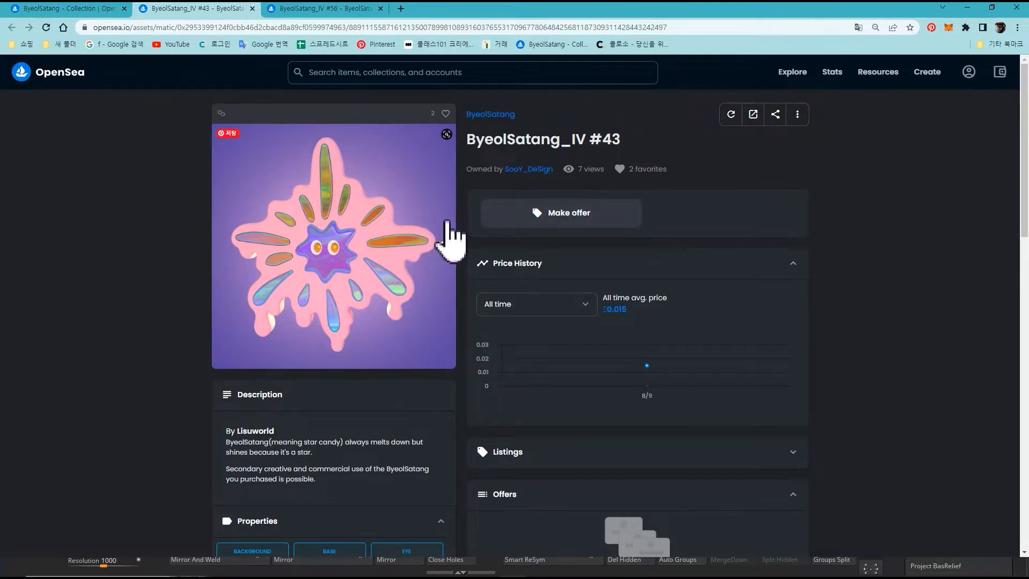
key("alt+Tab")
Set the brush's draw size to about 94.
left_click_drag(602, 198, 555, 194)
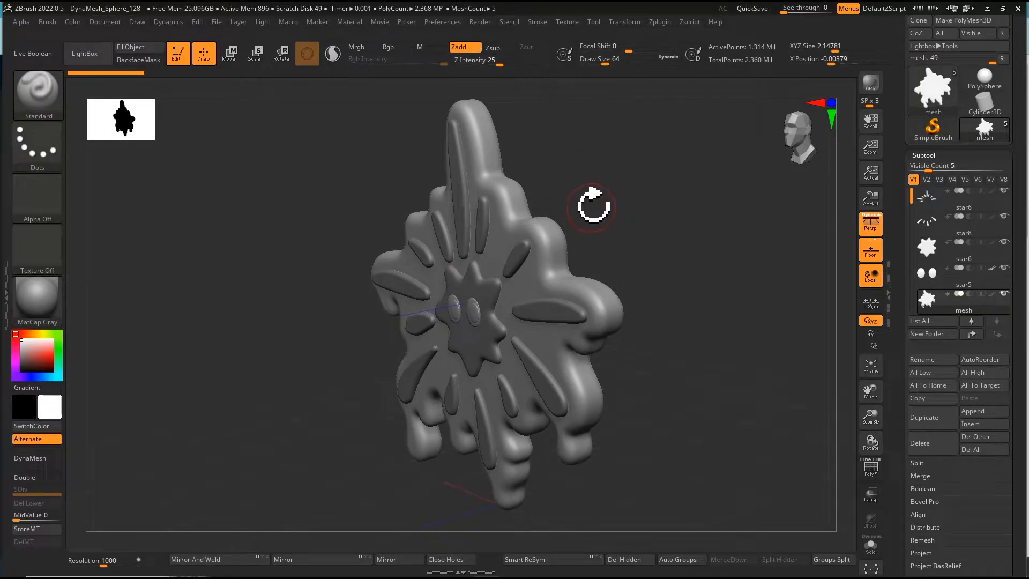
left_click_drag(593, 206, 584, 213)
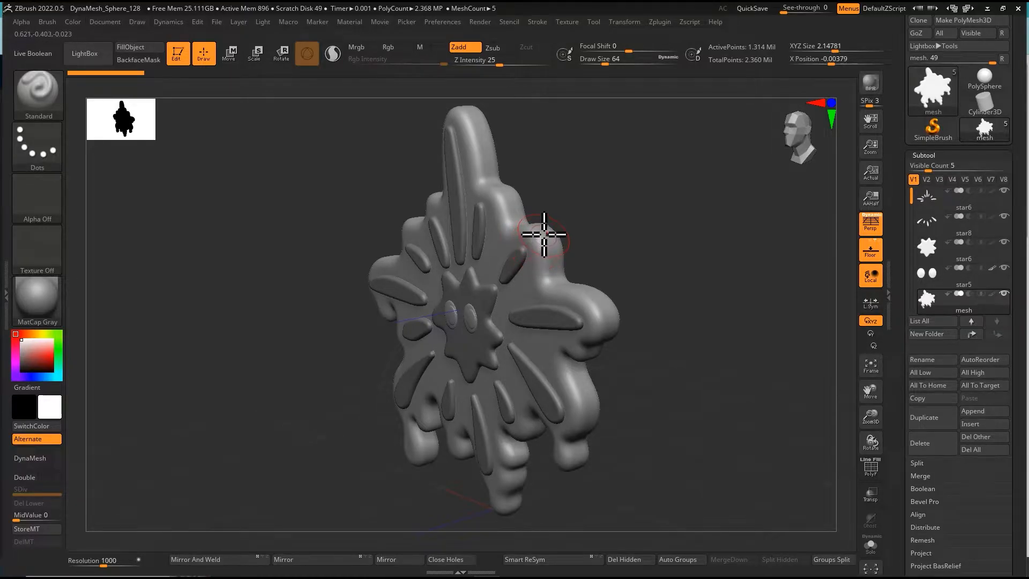
right_click_drag(545, 236, 569, 234)
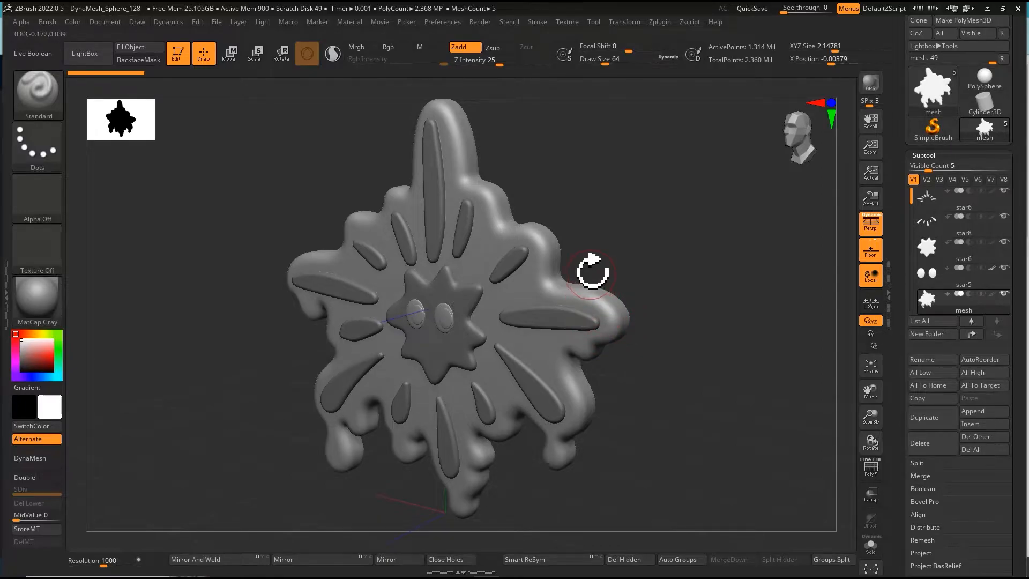
left_click_drag(589, 264, 600, 263)
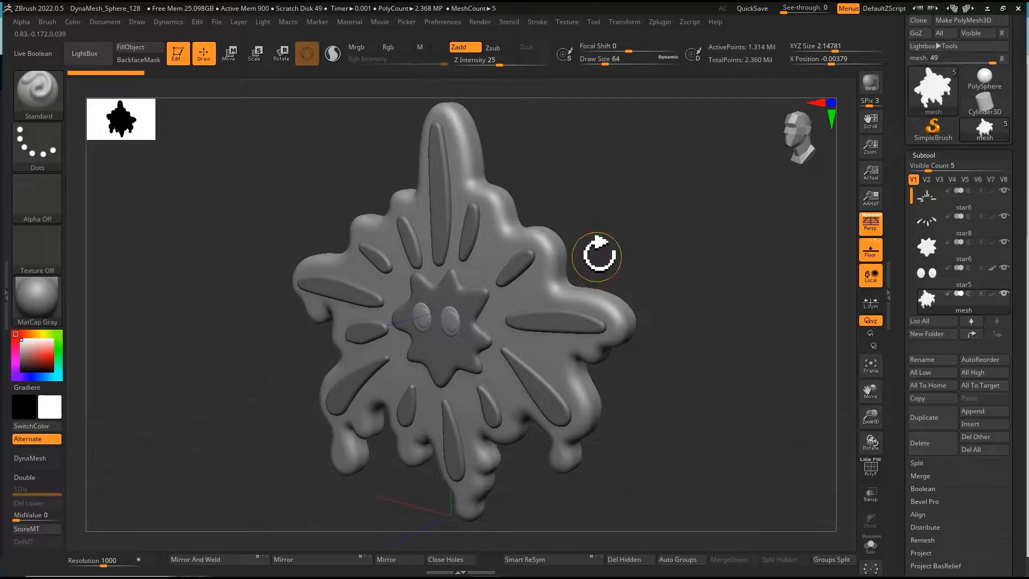
right_click_drag(589, 254, 597, 260, "alt")
mouse_move(603, 216)
right_mouse_down("alt")
mouse_move(599, 206)
mouse_move(581, 223)
mouse_move(574, 216)
mouse_move(575, 225)
right_mouse_up("alt")
right_click(576, 226)
key("s")
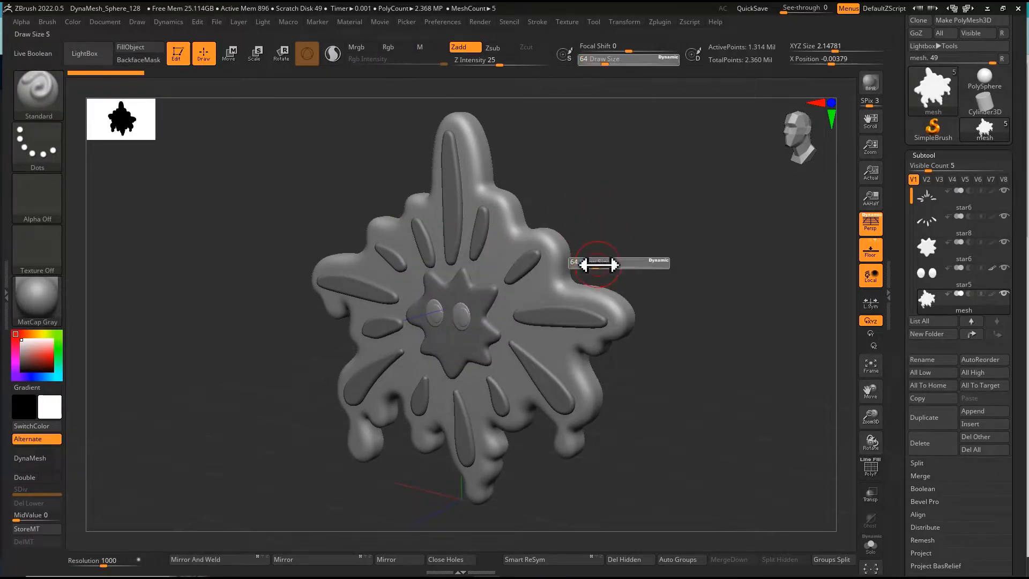
left_click_drag(601, 264, 591, 224)
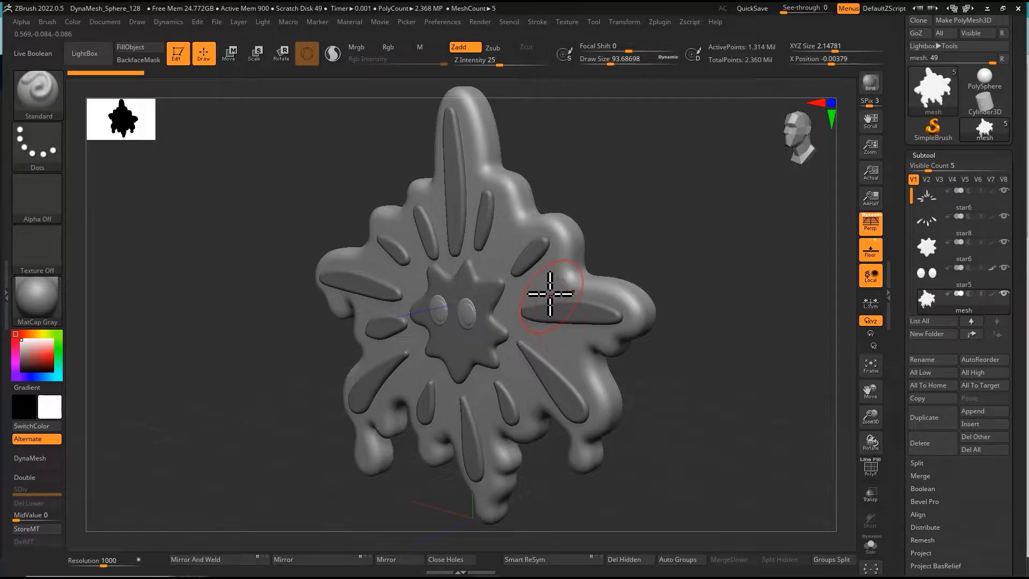
Switch to the browser to examine the ByeolSatang_IV #56 image on OpenSea and return to ZBrush.
right_click_drag(528, 259, 546, 269, "ctrl")
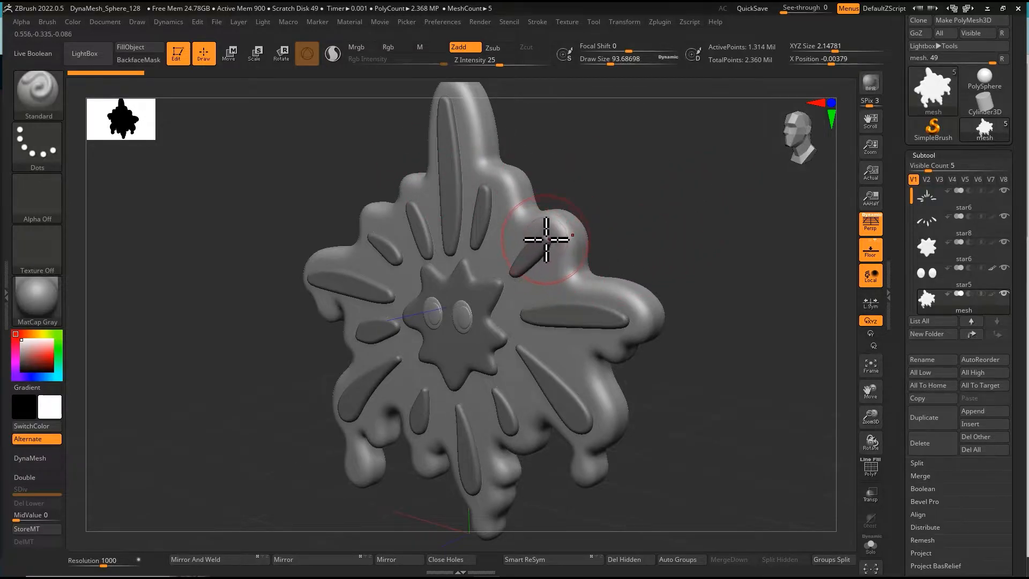
mouse_move(655, 220)
right_mouse_down()
mouse_move(666, 222)
mouse_move(639, 210)
mouse_move(626, 179)
mouse_move(634, 168)
mouse_move(657, 229)
right_mouse_up()
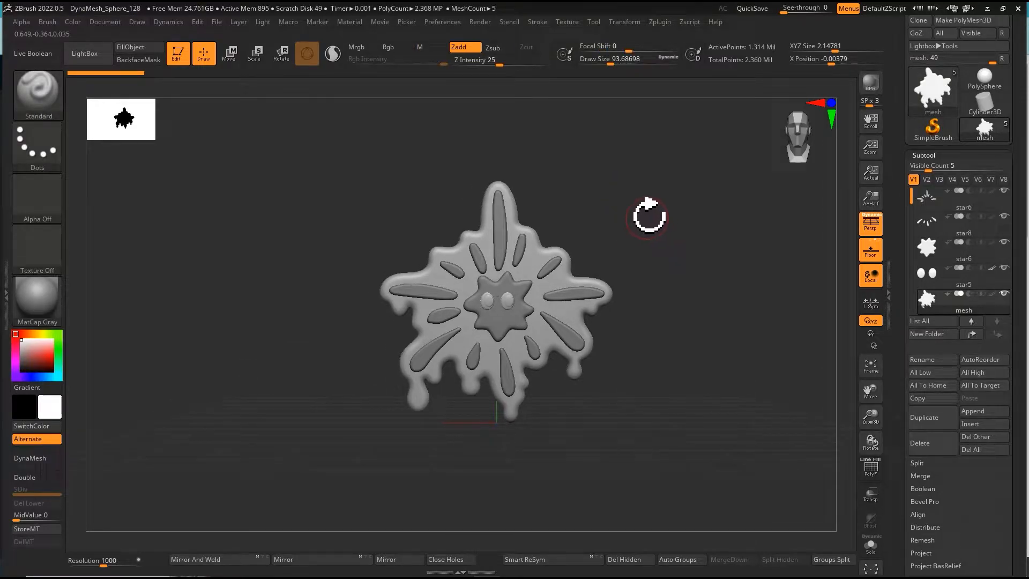
mouse_move(600, 237)
right_mouse_down()
mouse_move(602, 246)
mouse_move(602, 232)
mouse_move(582, 241)
mouse_move(602, 271)
mouse_move(620, 258)
mouse_move(603, 255)
right_mouse_up()
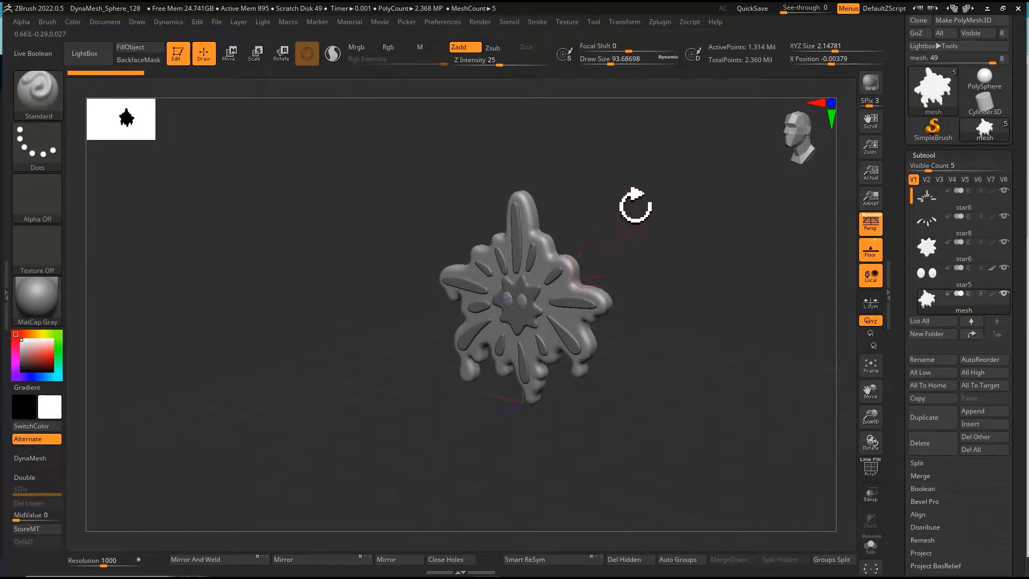
right_click_drag(549, 242, 530, 295)
key("alt+Tab")
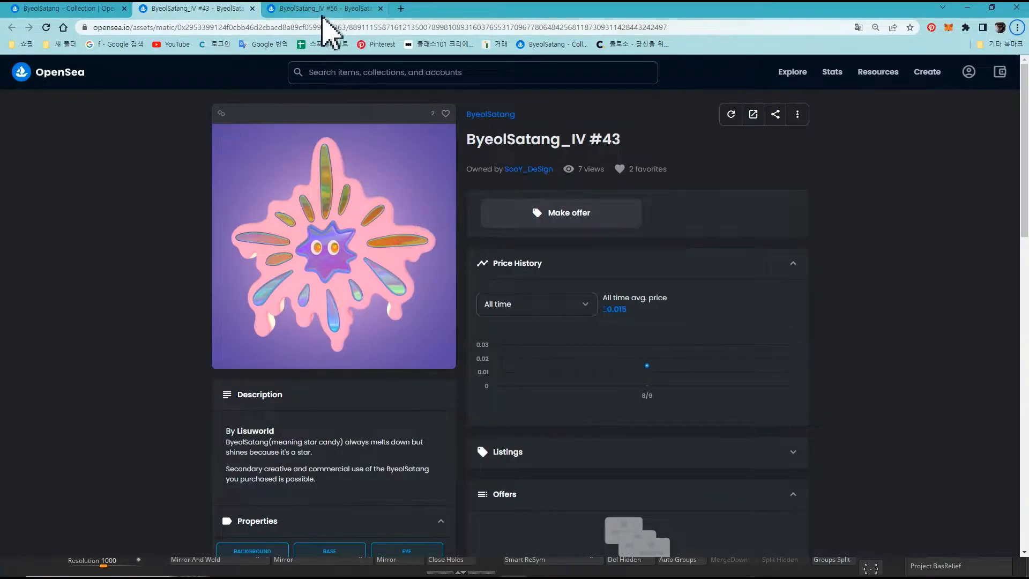
left_click(323, 11)
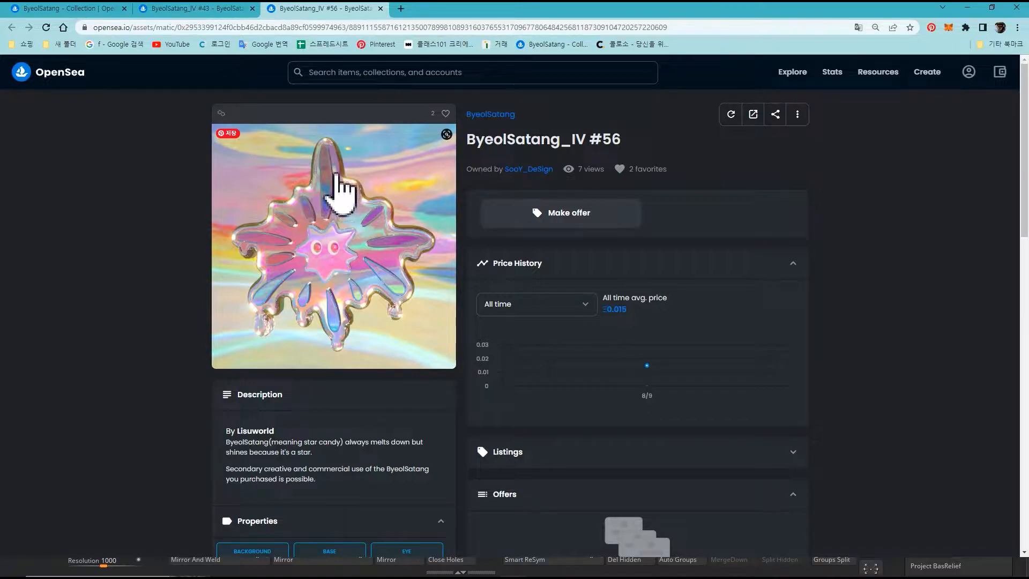
key("alt+Tab")
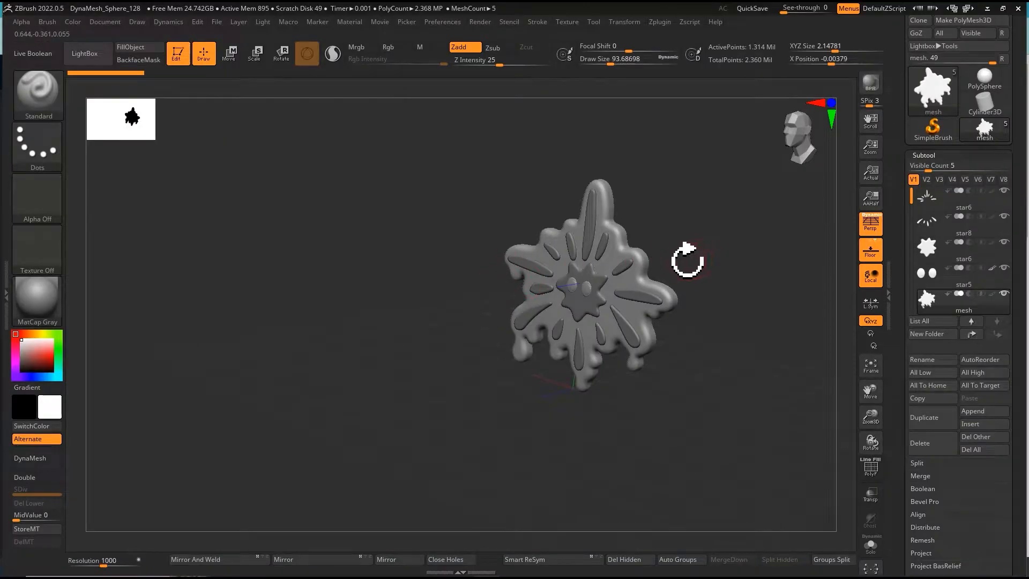
Select the topmost star6 subtool and merge it down twice, combining both sets of rays with the central star.
left_click_drag(685, 260, 663, 269)
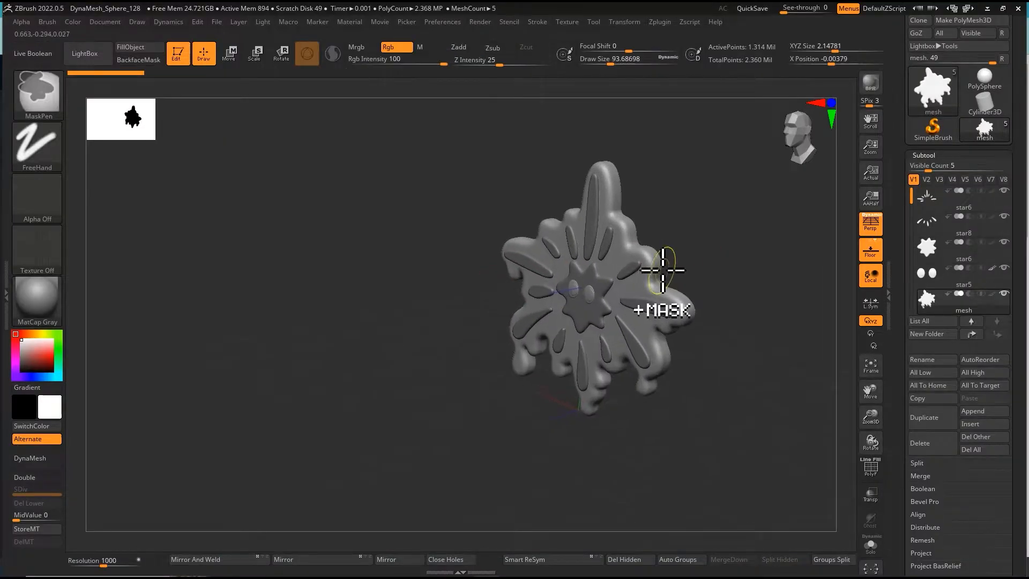
mouse_move(663, 269)
right_mouse_down("ctrl")
mouse_move(604, 273)
mouse_move(609, 287)
mouse_move(647, 252)
right_mouse_up("ctrl")
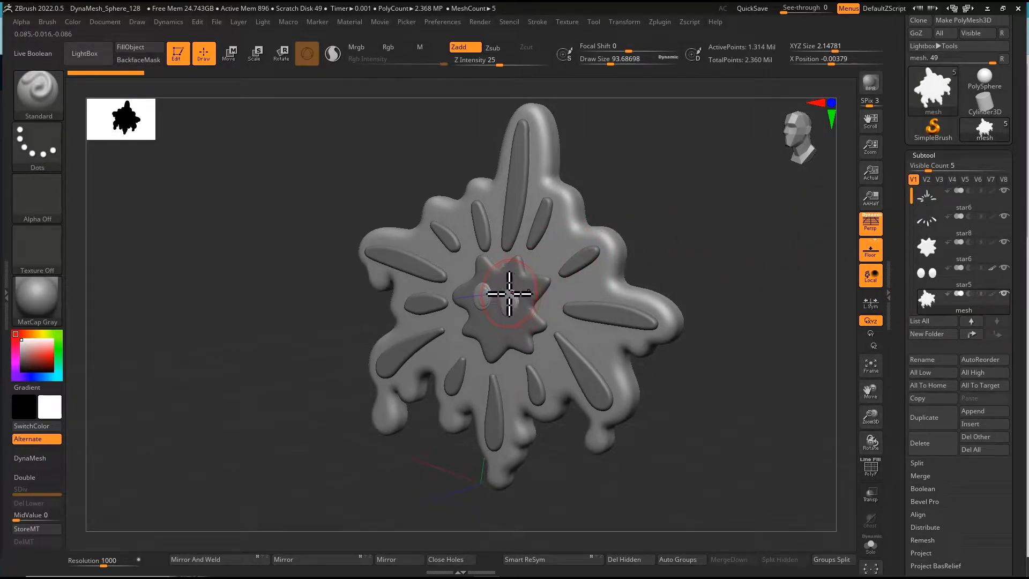
right_click_drag(545, 287, 726, 278)
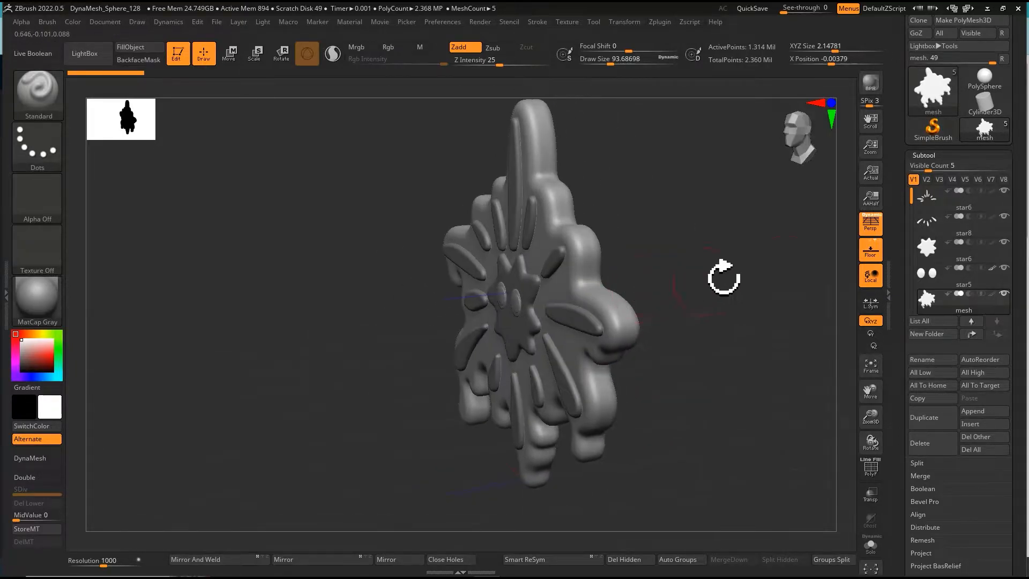
left_click(928, 206)
left_click(732, 559)
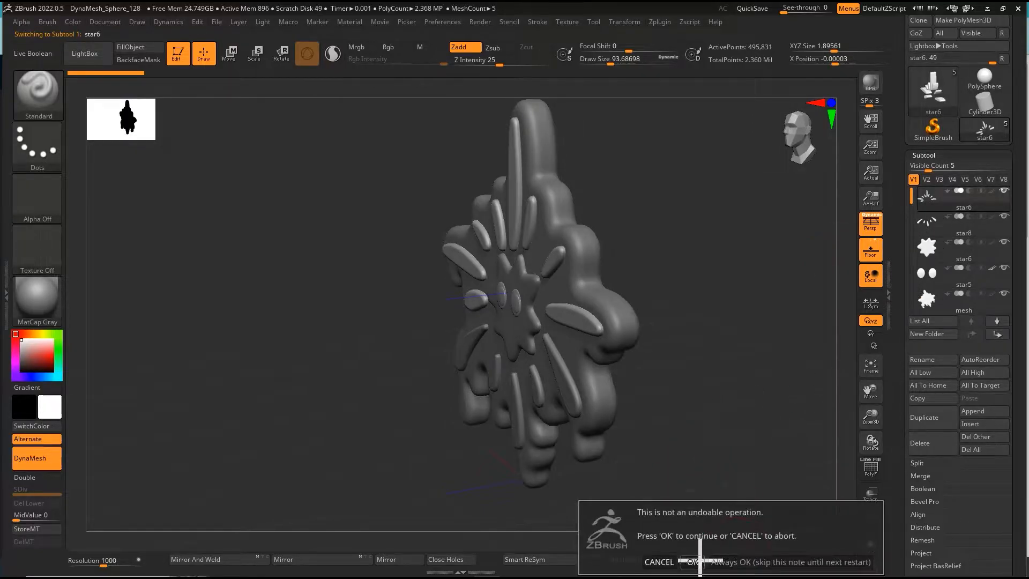
left_click(695, 562)
left_click(733, 559)
left_click(696, 562)
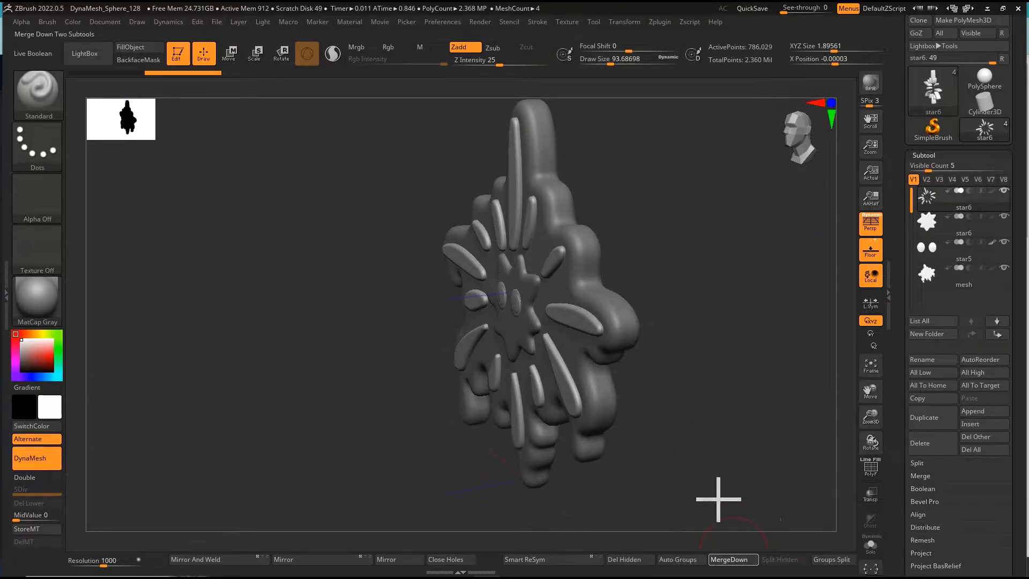
Try to scale the merged rays and central star with the gizmo and undo the change.
mouse_move(701, 266)
left_mouse_down()
mouse_move(715, 267)
mouse_move(690, 268)
left_mouse_up()
mouse_move(691, 268)
right_mouse_down()
mouse_move(710, 256)
mouse_move(687, 251)
mouse_move(744, 225)
right_mouse_up()
right_click(728, 232, "ctrl")
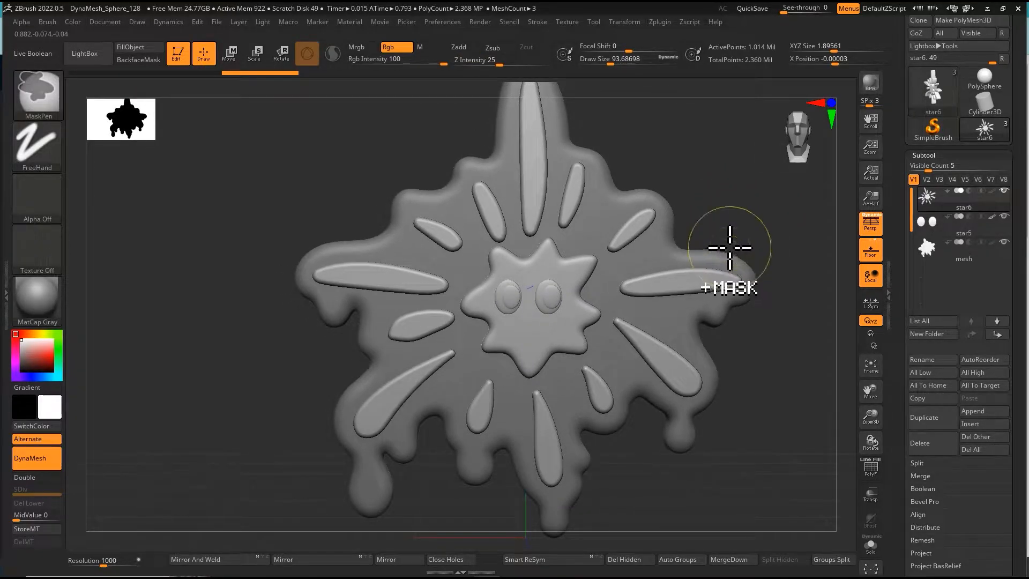
right_click_drag(729, 241, 733, 236, "ctrl")
key("e")
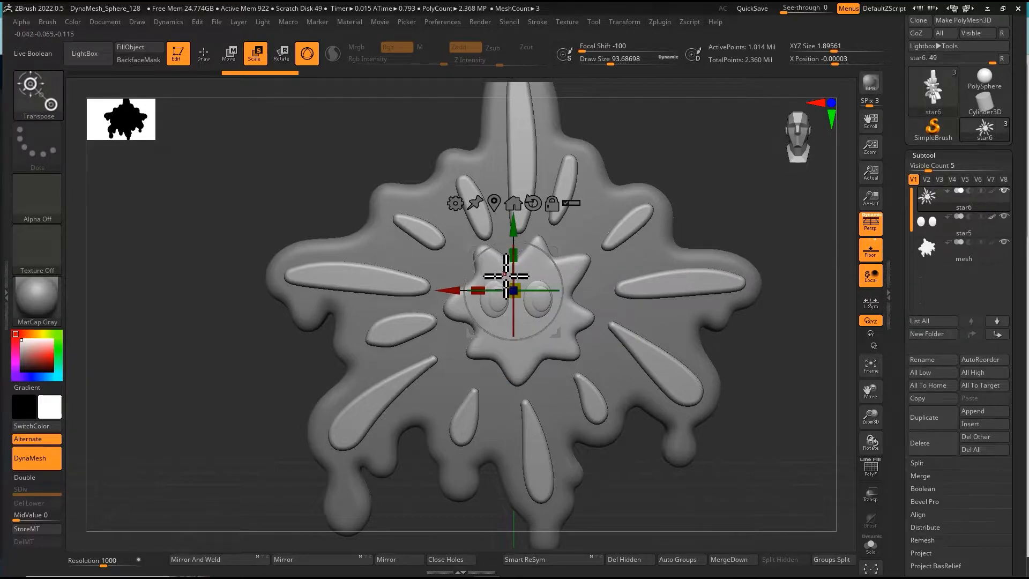
left_click_drag(516, 288, 521, 285)
key("ctrl+z")
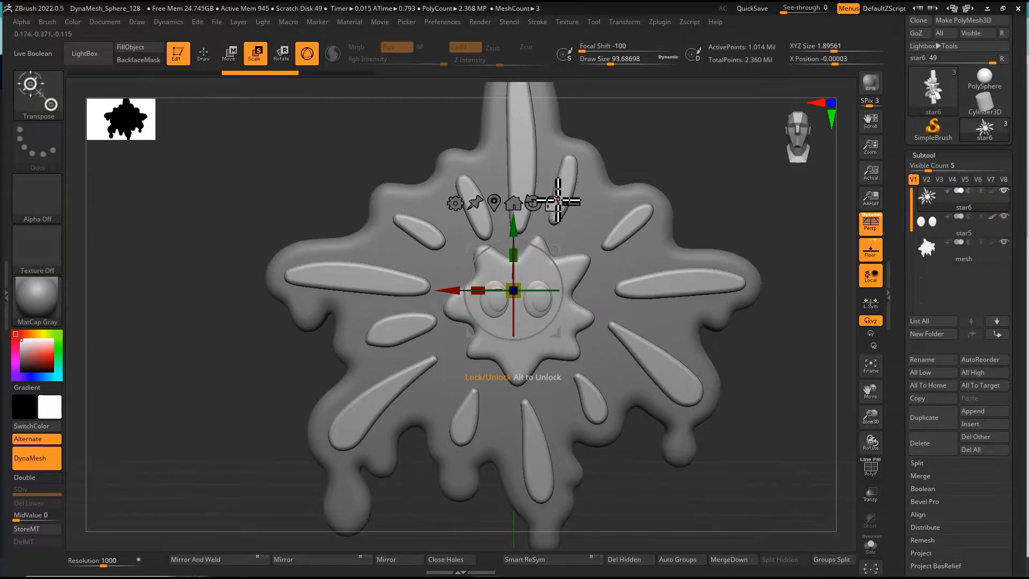
Try the Inflate deformation at 5 on the merged rays and central star, with polygroups displayed, and undo it.
key("q")
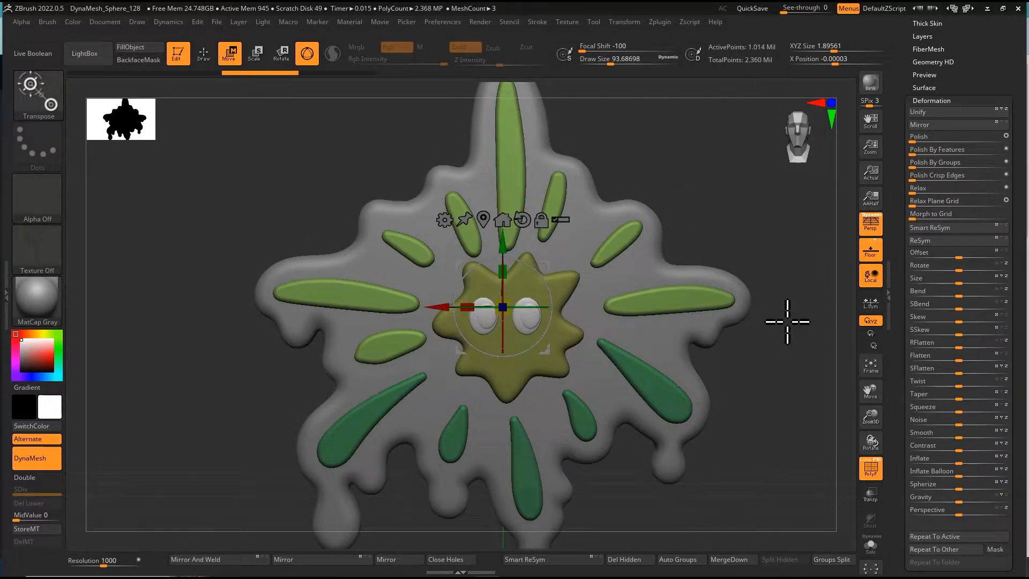
left_click_drag(787, 314, 793, 305)
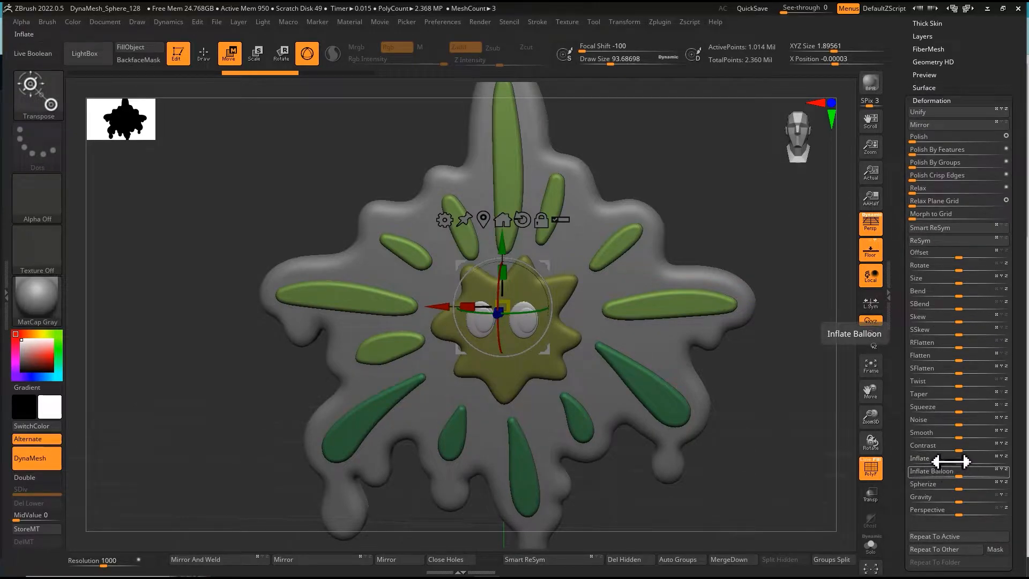
mouse_move(508, 302)
left_mouse_down()
mouse_move(525, 285)
mouse_move(513, 300)
left_mouse_up()
key("ctrl+z")
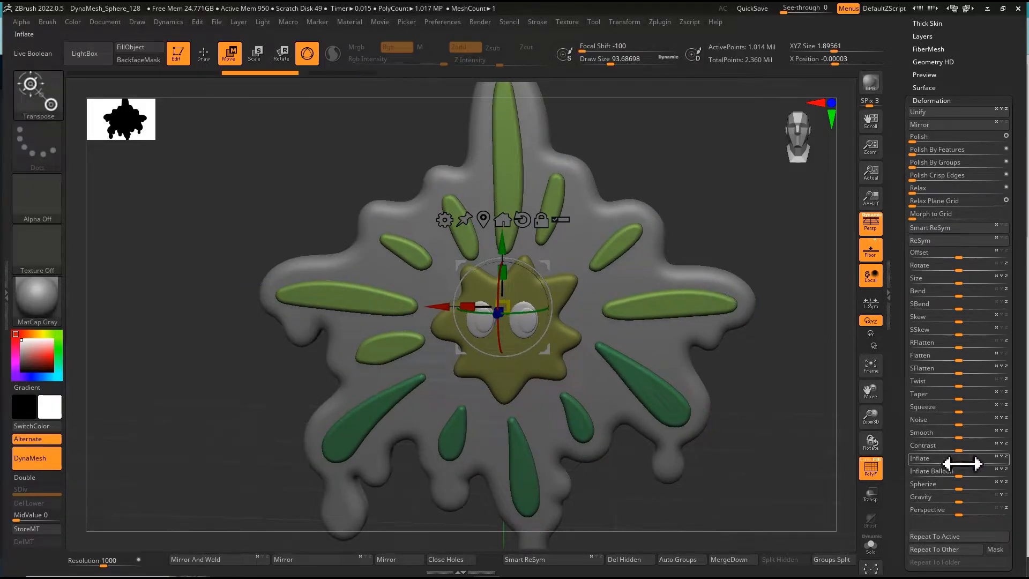
left_click_drag(959, 463, 961, 461)
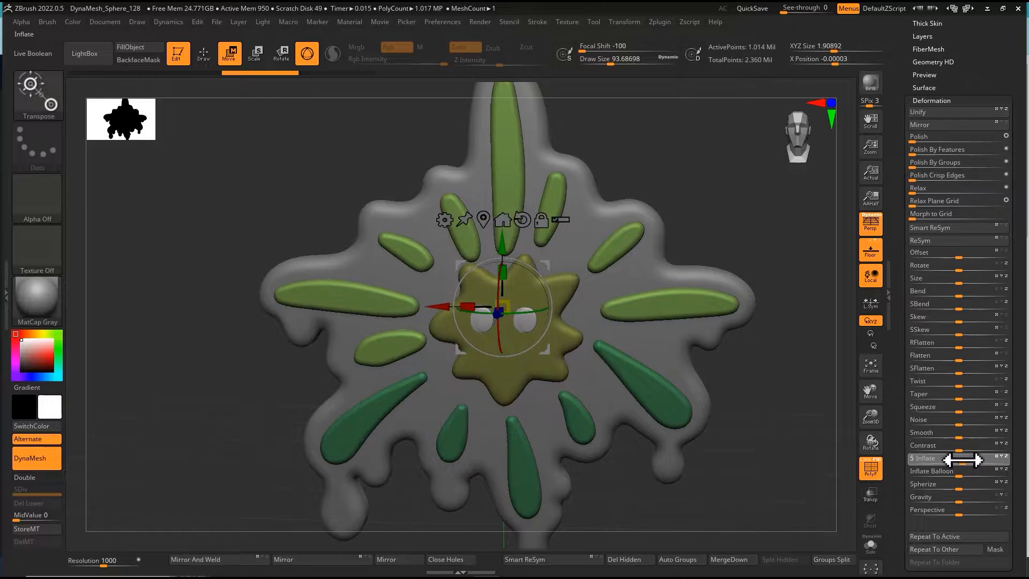
key("ctrl+z")
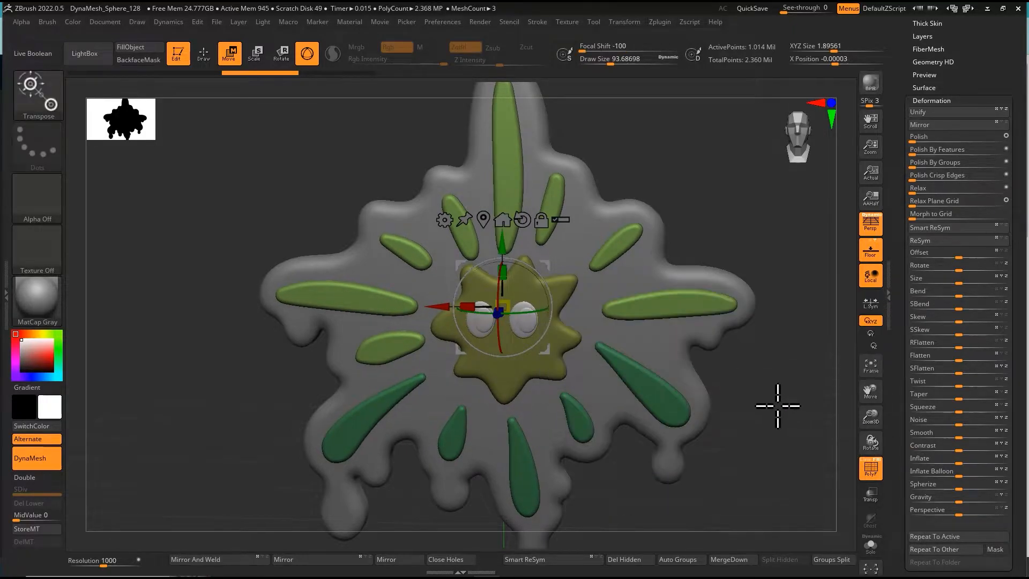
Duplicate the merged rays and central star subtool star6 and select the star7 copy.
left_click_drag(794, 217, 802, 249, "alt")
left_click_drag(927, 24, 945, 67)
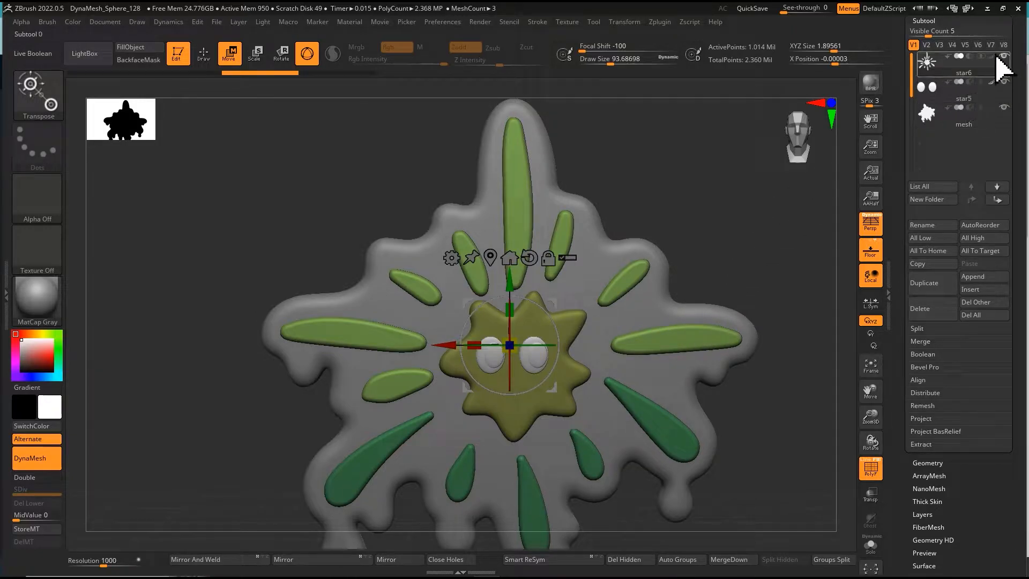
left_click(932, 283)
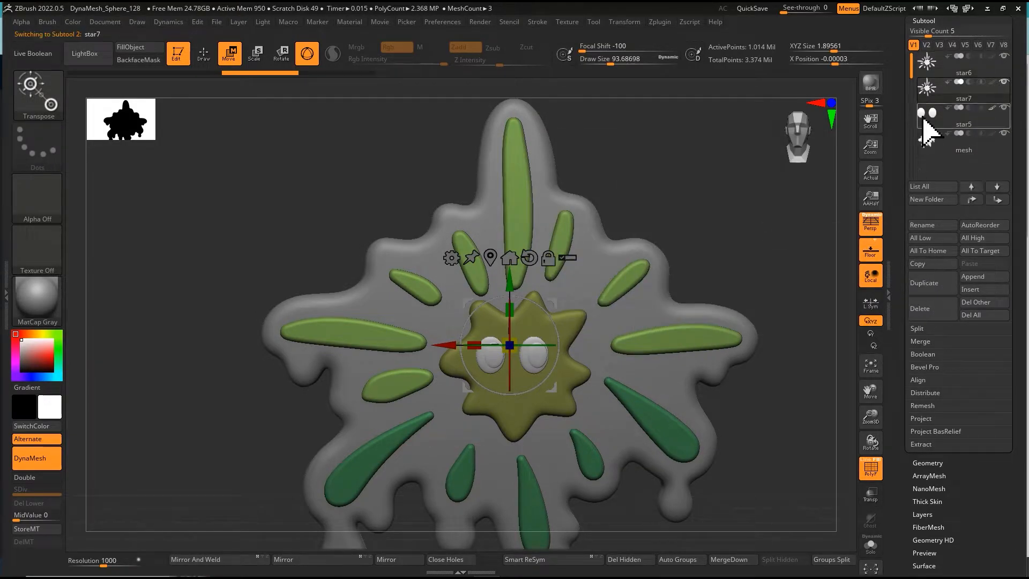
left_click(925, 22)
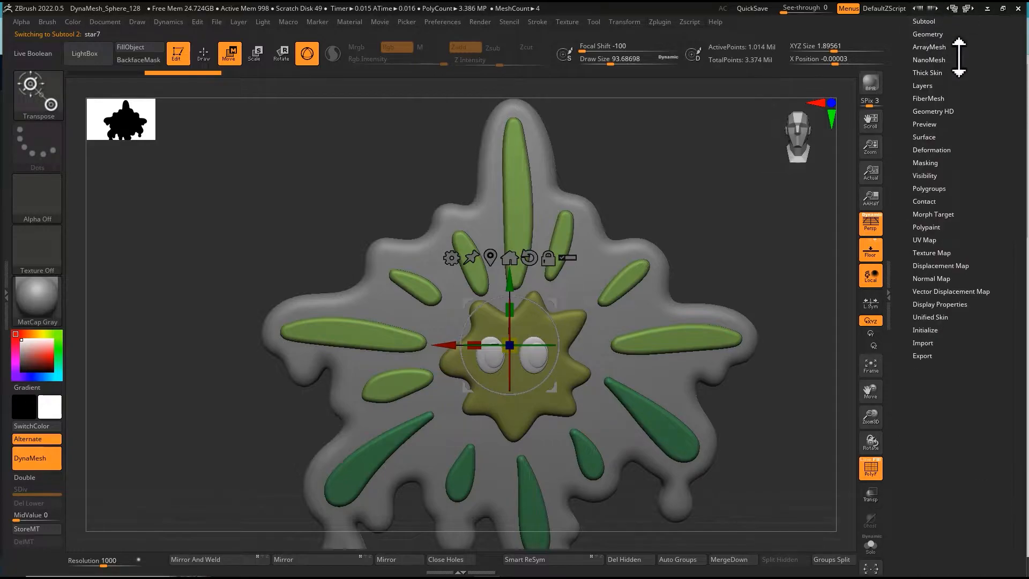
Turn on transparency display and slightly inflate the star7 copy with the Inflate deformation.
right_click_drag(721, 291, 649, 209, "ctrl")
key("q")
mouse_move(608, 273)
right_mouse_down("ctrl")
mouse_move(609, 254)
mouse_move(631, 230)
right_mouse_up("ctrl")
key("w")
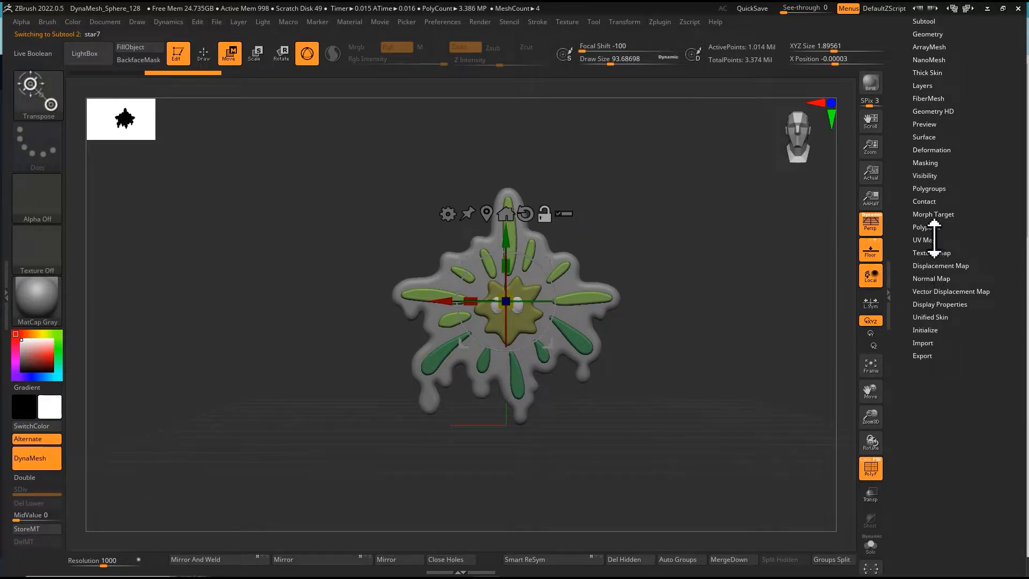
left_click(931, 149)
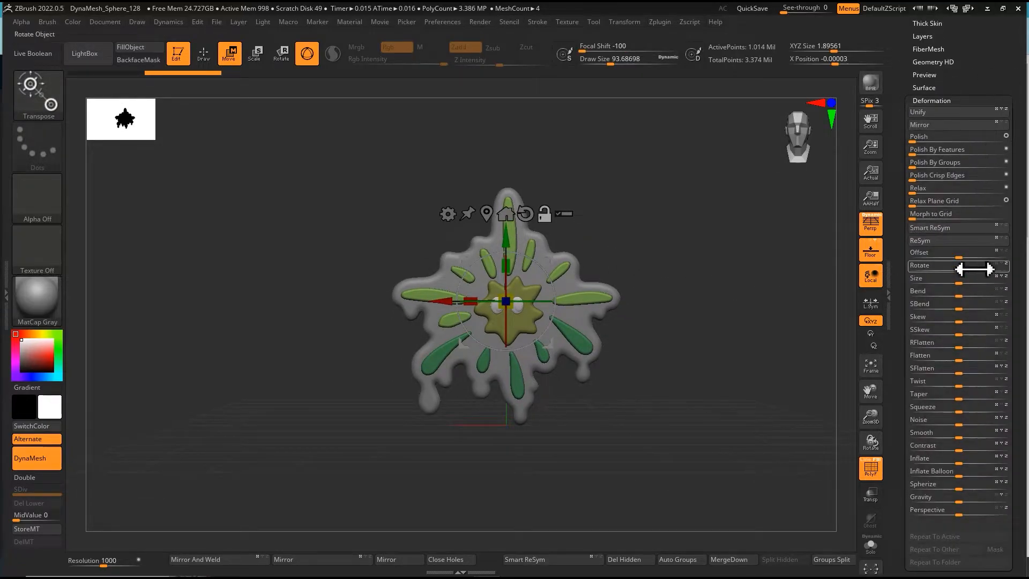
left_click_drag(831, 252, 698, 289)
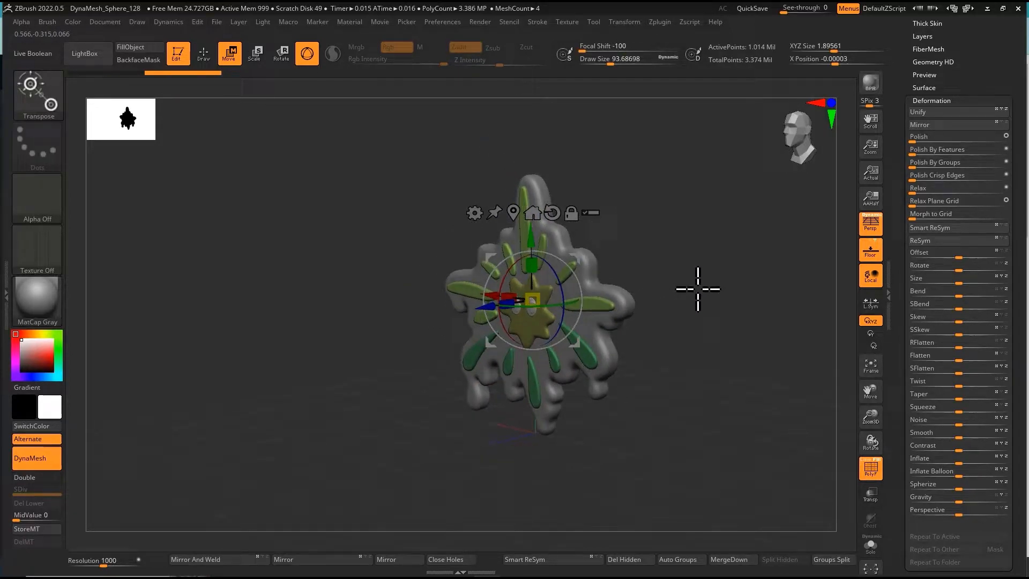
left_click(869, 494)
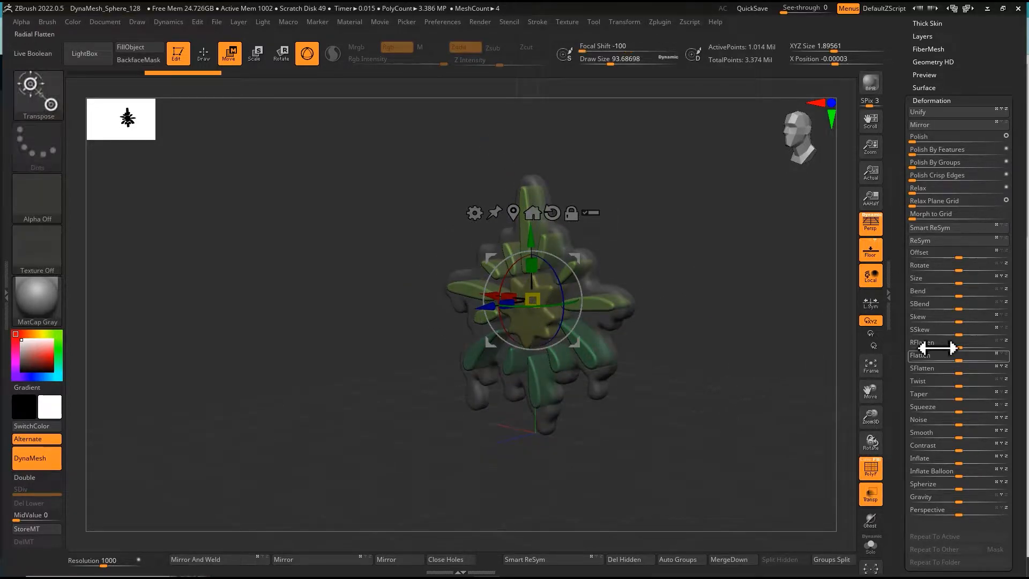
key("q")
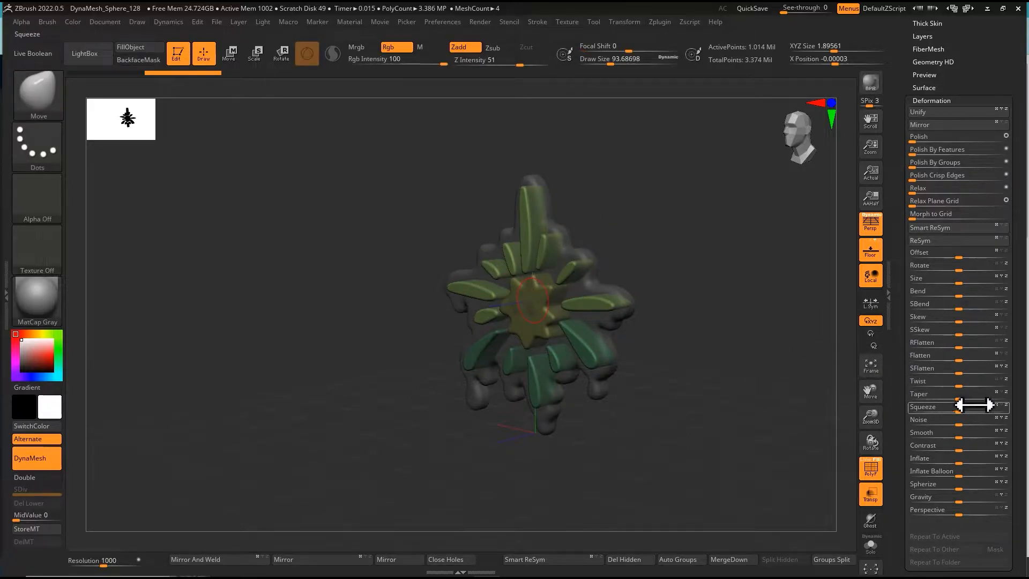
left_click(963, 464)
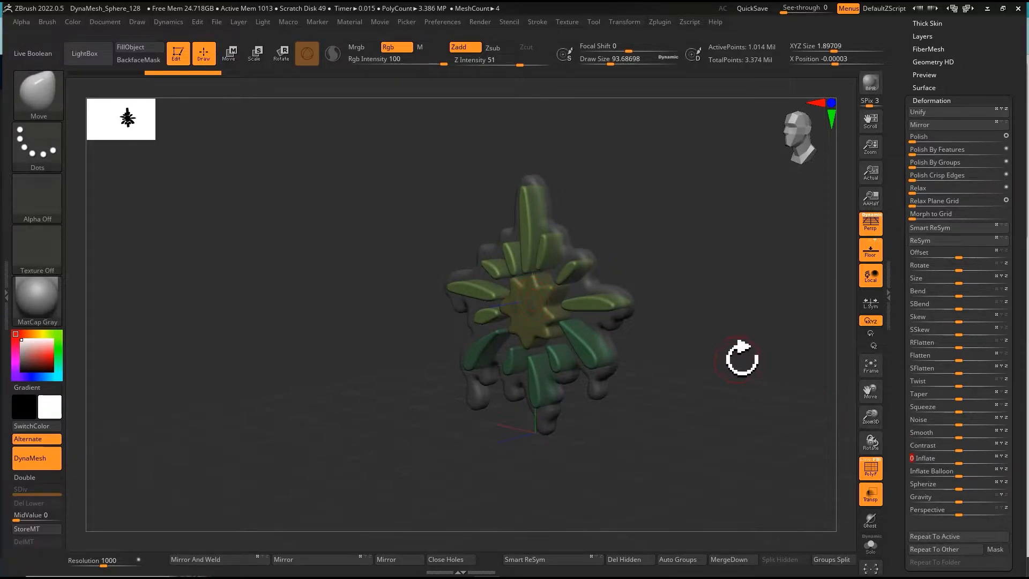
Select the star6 subtool at the head of the subtool list.
left_click_drag(740, 356, 767, 356, "shift")
left_click_drag(897, 41, 926, 96)
left_click(934, 76)
left_click(931, 92)
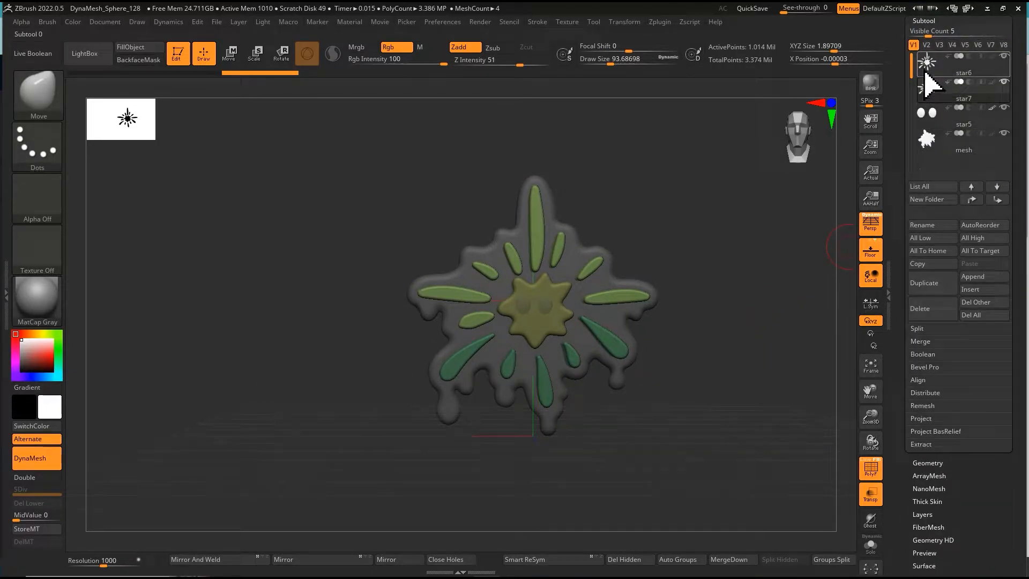
left_click(926, 71)
mouse_move(656, 294)
right_mouse_down()
mouse_move(634, 301)
mouse_move(622, 334)
right_mouse_up()
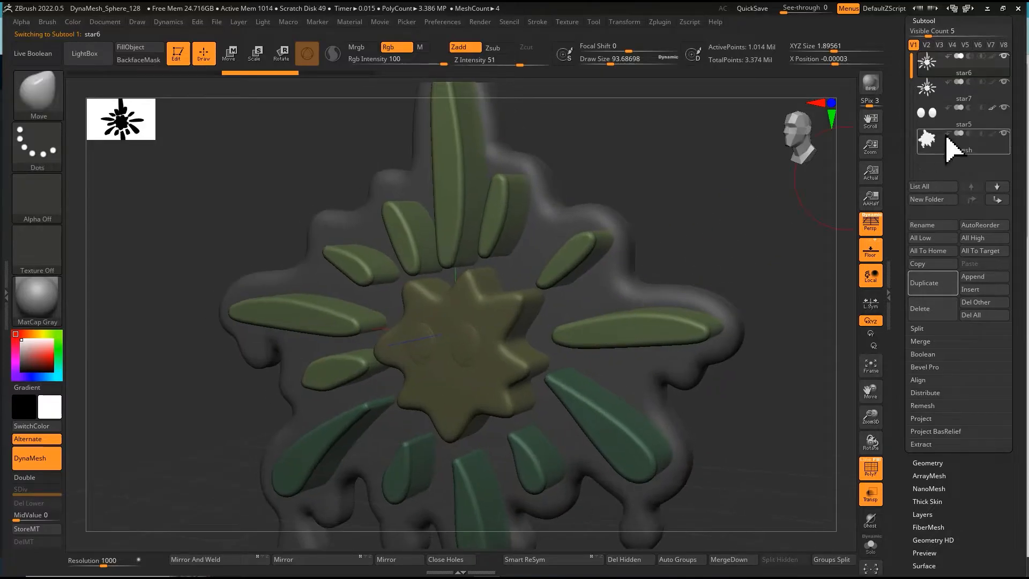
Hide the mesh subtool and turn off perspective to inspect the edges of the rays up close.
left_click(1005, 134)
right_click_drag(772, 188, 730, 200)
right_click_drag(638, 260, 592, 264, "ctrl")
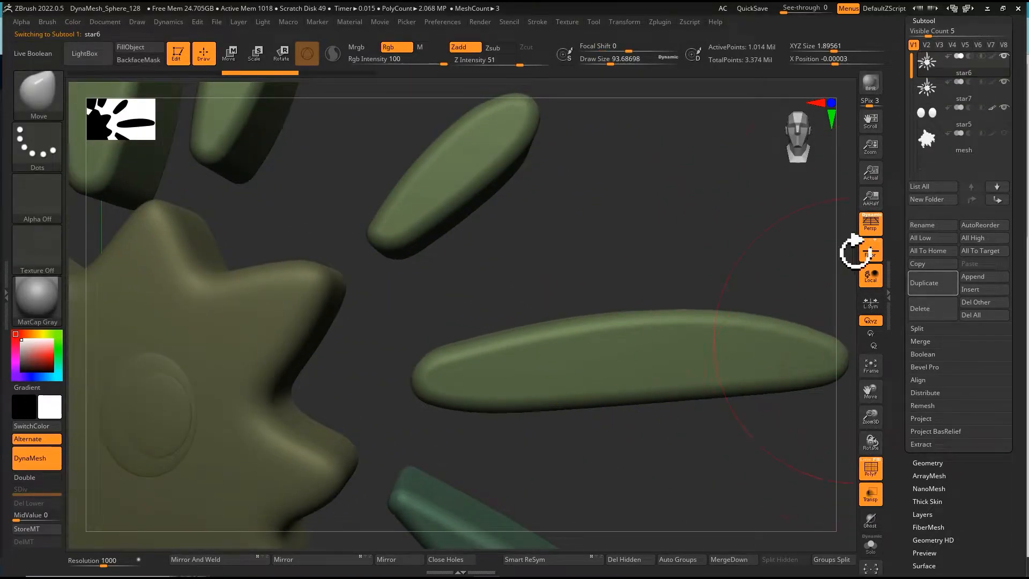
left_click(871, 224)
right_click_drag(575, 184, 483, 354, "ctrl")
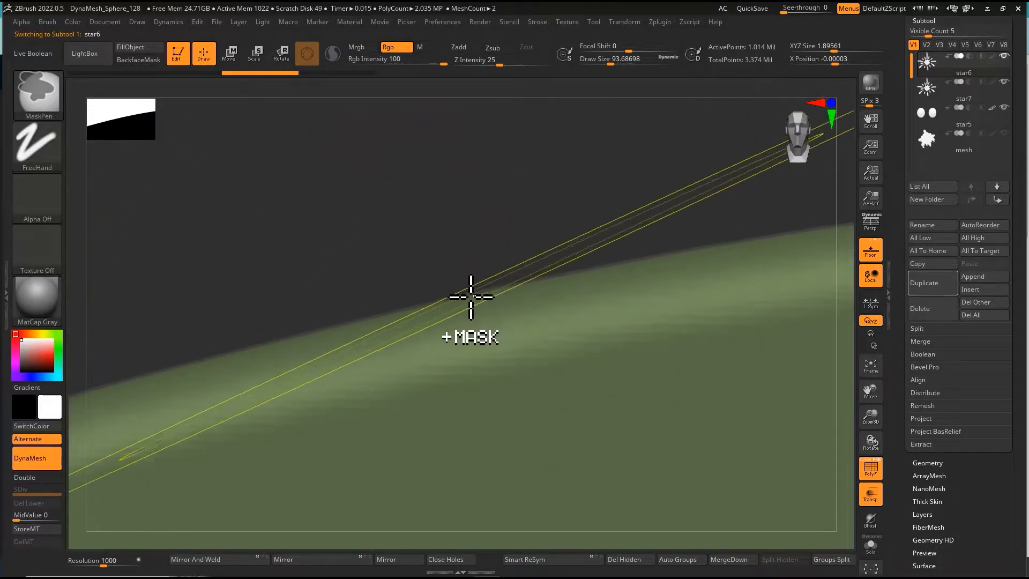
Redo the undone Inflate deformation on the star6 rays and central star.
mouse_move(471, 294)
right_mouse_down("ctrl")
mouse_move(423, 175)
mouse_move(478, 289)
right_mouse_up("ctrl")
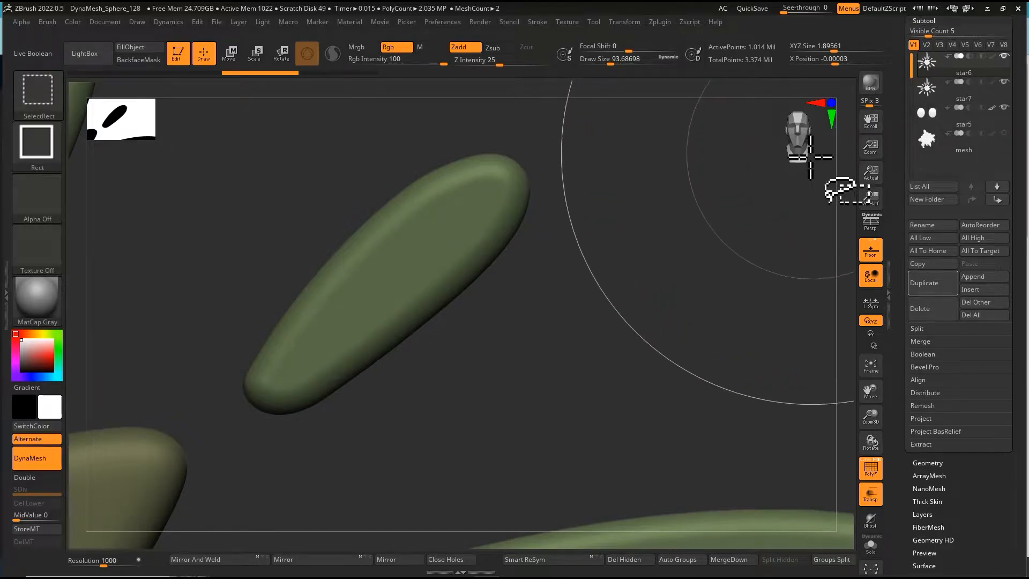
key("ctrl+shift+z")
mouse_move(754, 202)
right_mouse_down("ctrl")
mouse_move(655, 197)
mouse_move(561, 209)
mouse_move(552, 200)
mouse_move(642, 211)
right_mouse_up("ctrl")
mouse_move(569, 275)
right_mouse_down("ctrl")
mouse_move(576, 307)
mouse_move(518, 227)
right_mouse_up("ctrl")
mouse_move(599, 301)
right_mouse_down("ctrl")
mouse_move(517, 230)
mouse_move(550, 286)
mouse_move(541, 281)
right_mouse_up("ctrl")
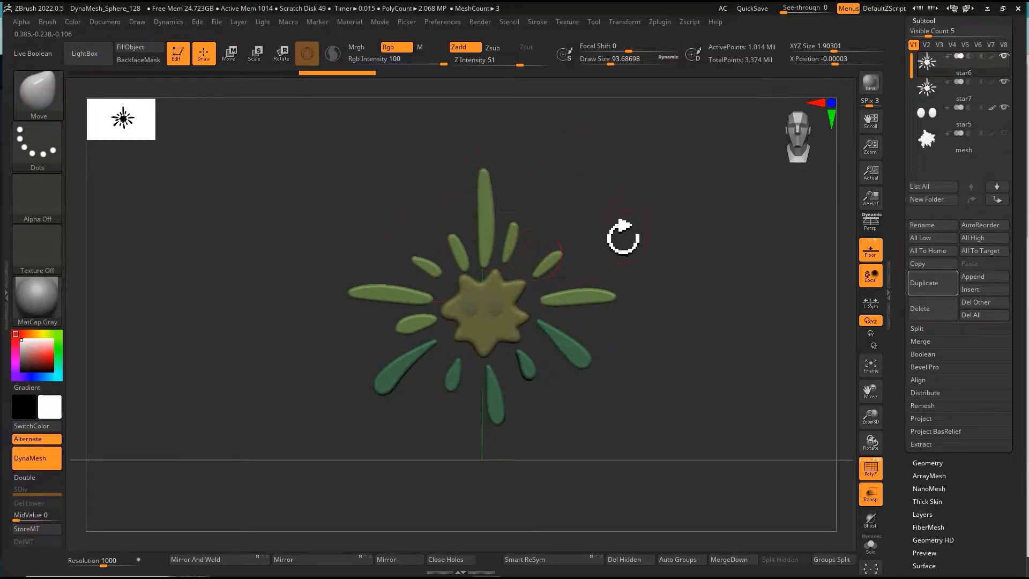
Apply the Inflate deformation at 1 twice to the star6 rays and central star.
left_click_drag(689, 372, 702, 395)
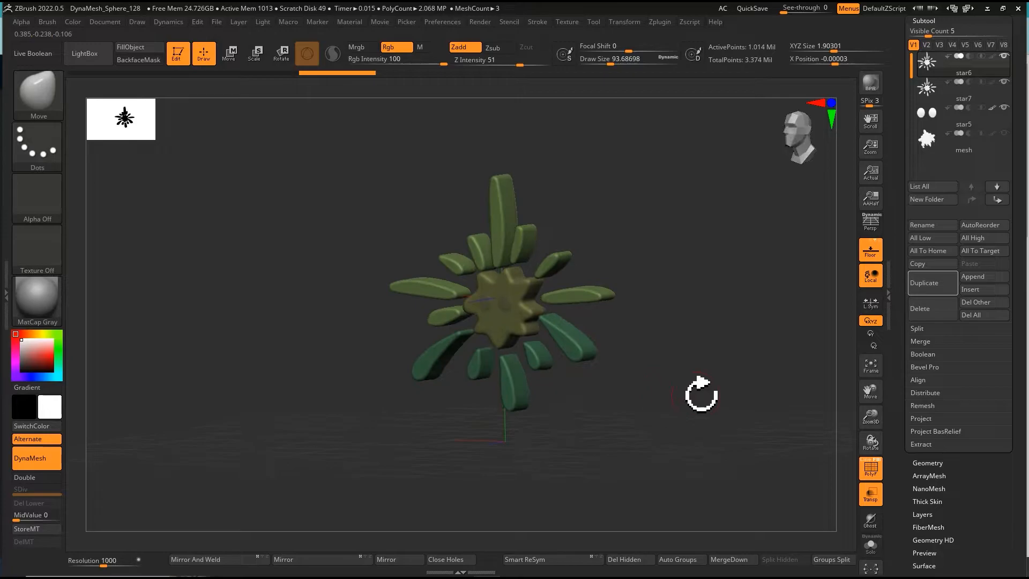
mouse_move(626, 320)
left_mouse_down()
mouse_move(611, 321)
mouse_move(628, 322)
left_mouse_up()
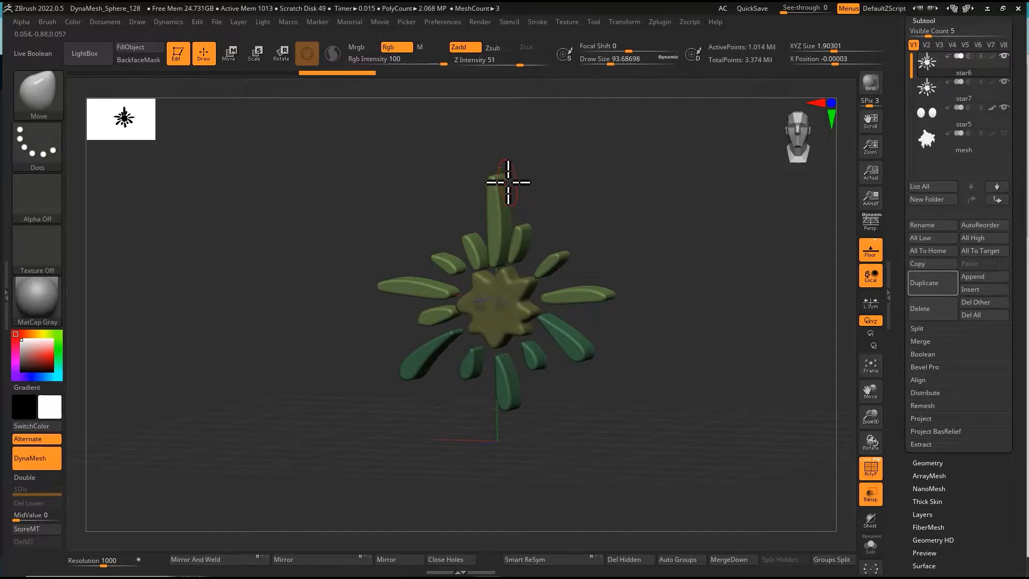
left_click_drag(603, 264, 614, 282)
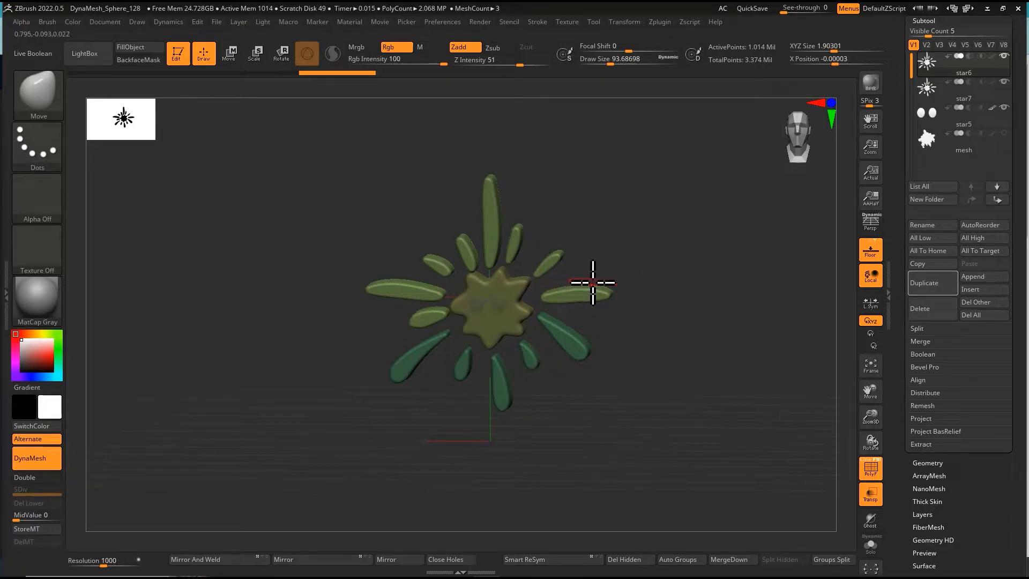
left_click_drag(576, 292, 606, 284)
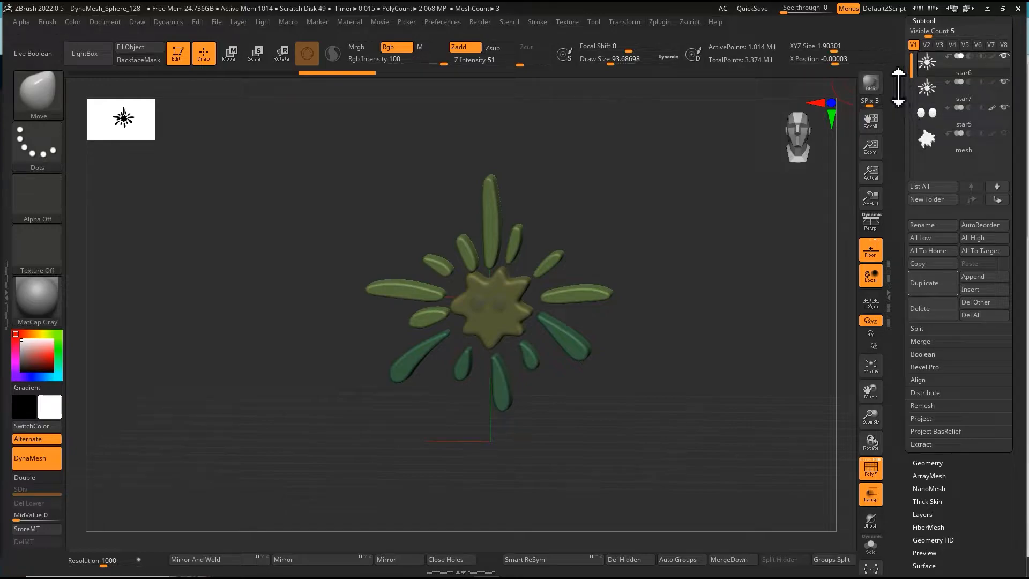
scroll(899, 86, "up", 2)
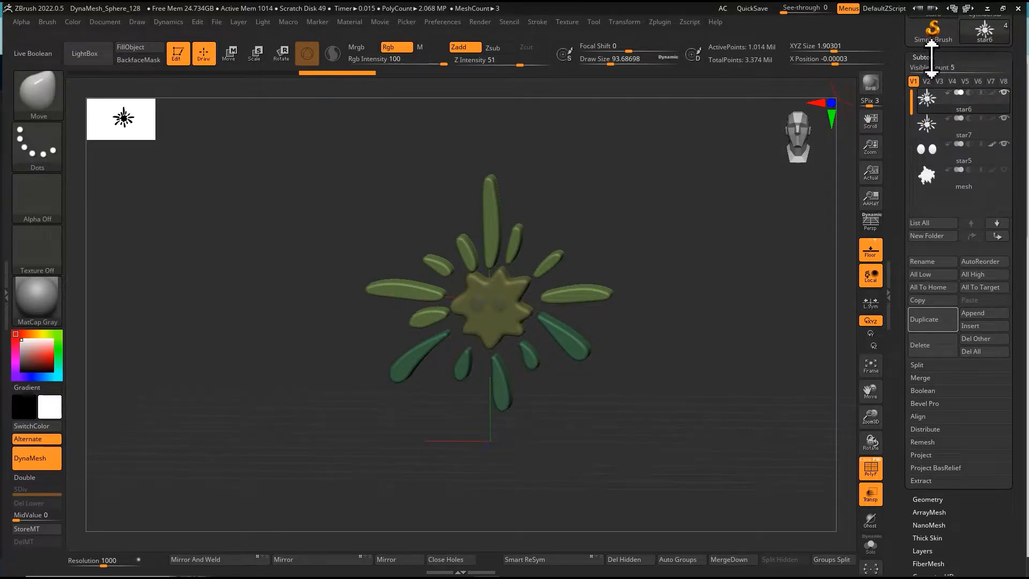
left_click(933, 56)
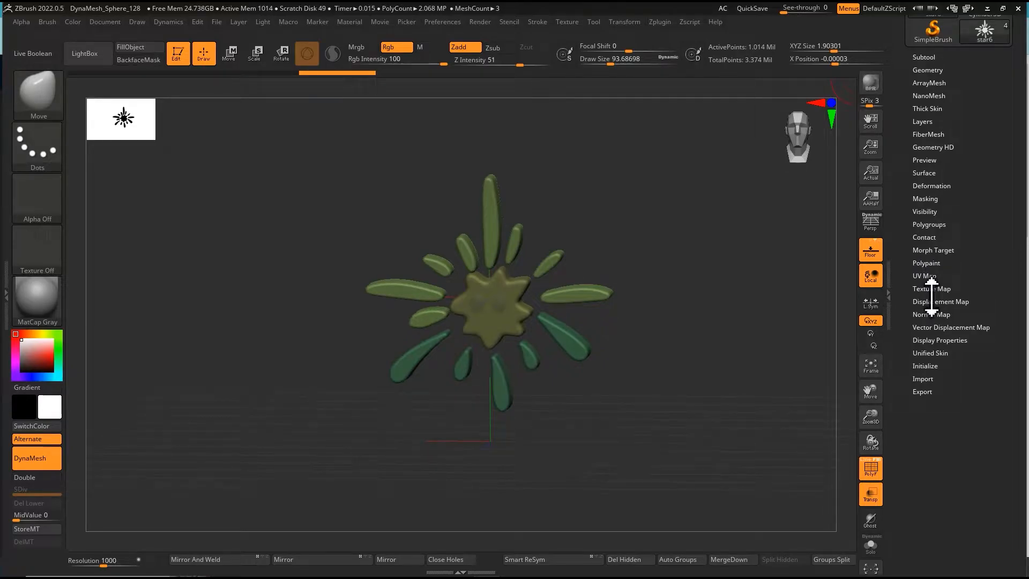
left_click(922, 187)
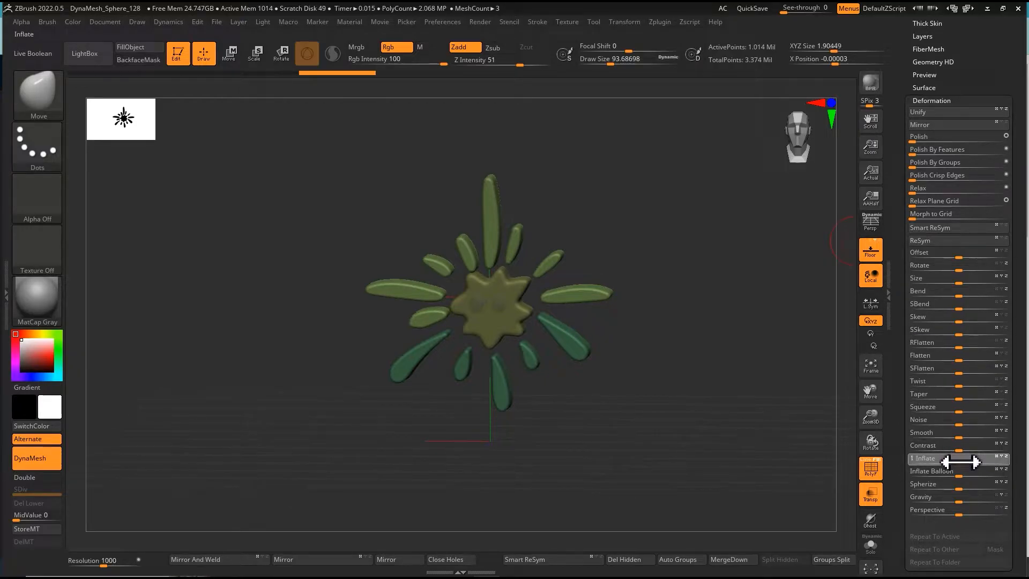
left_click_drag(960, 462, 961, 463)
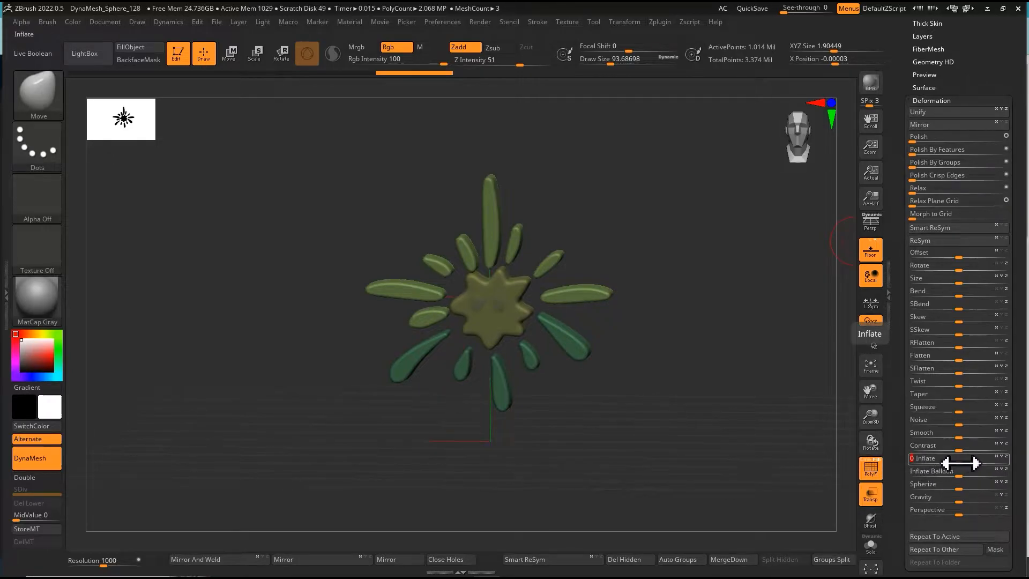
left_click_drag(960, 462, 961, 463)
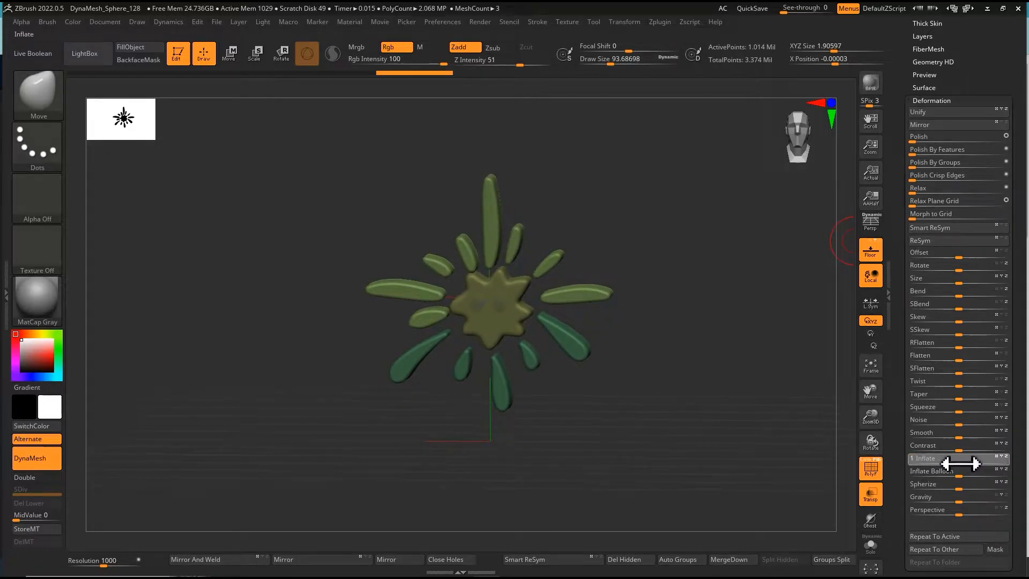
left_click_drag(961, 464, 962, 464)
Compare the star6 rays with and without inflation by undoing the Inflate deformations and redoing them.
mouse_move(641, 367)
right_mouse_down()
mouse_move(615, 329)
mouse_move(614, 358)
mouse_move(625, 367)
right_mouse_up()
key("ctrl+z")
key("ctrl+z")
key("ctrl+z")
key("ctrl+z")
key("ctrl+z")
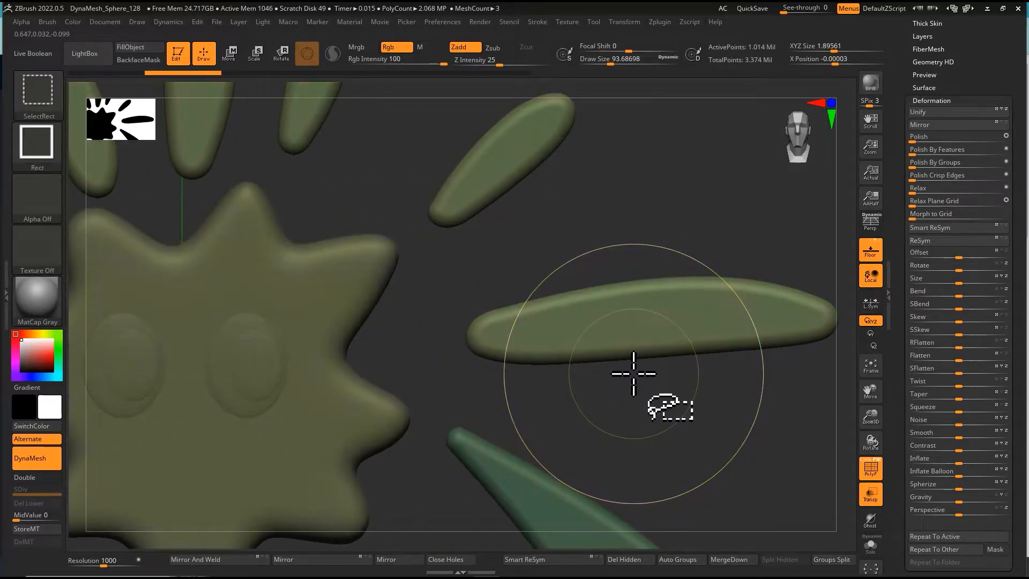
key("ctrl+shift+z")
right_click_drag(636, 368, 574, 285, "ctrl")
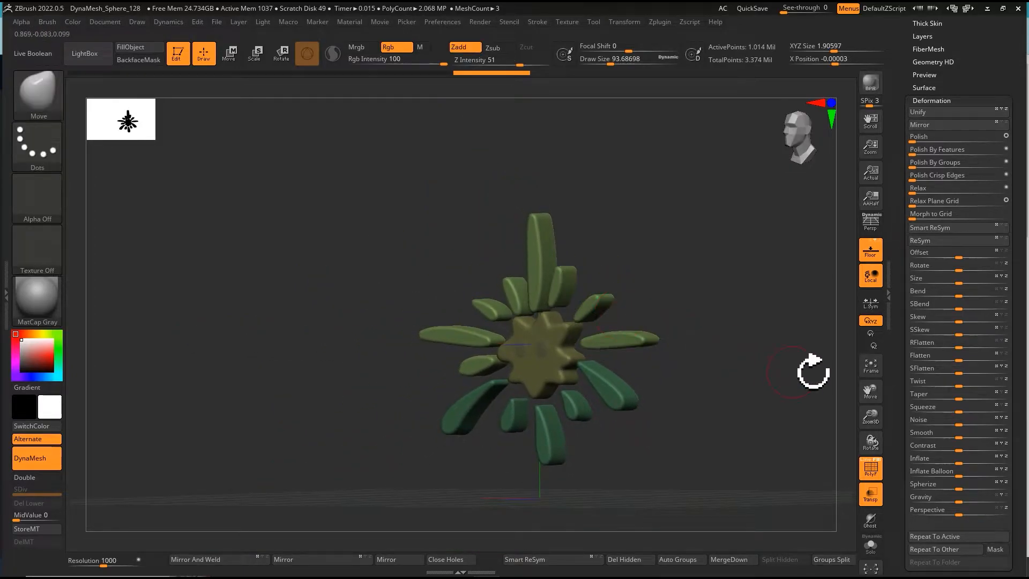
Return to the subtool list and turn off the polyframe and transparency display.
left_click_drag(866, 439, 703, 393)
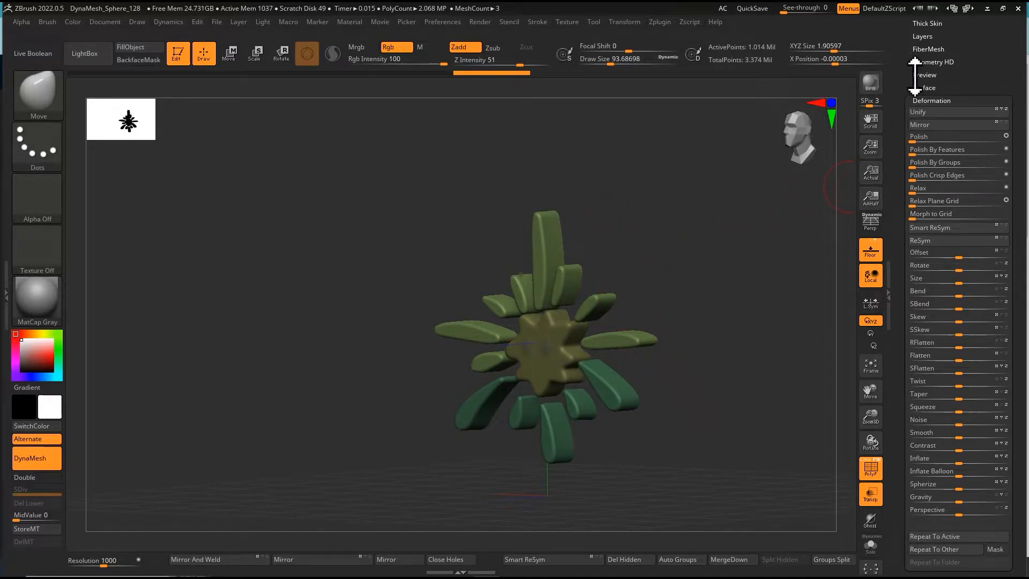
scroll(913, 94, "up", 5)
left_click(914, 99)
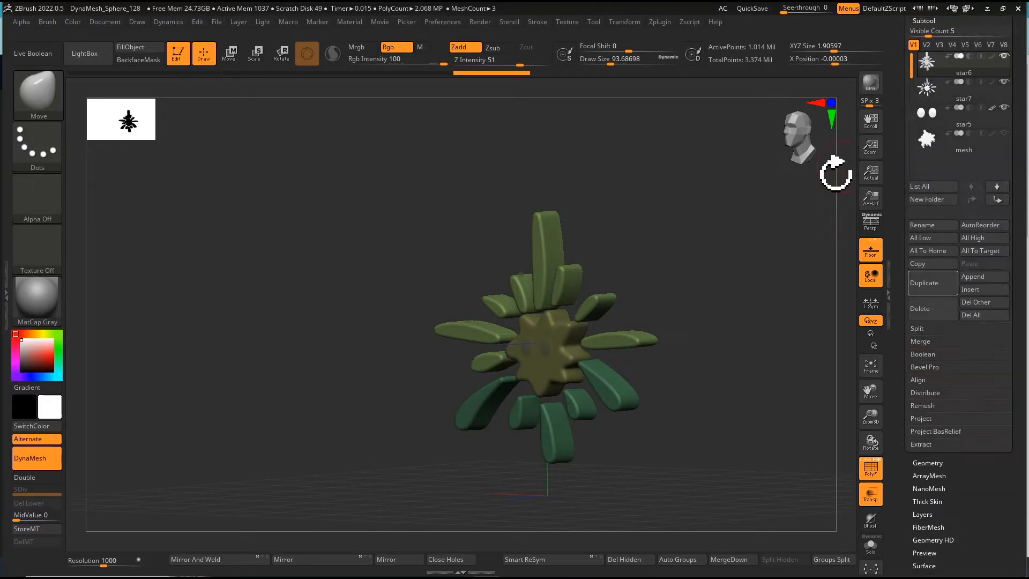
right_click_drag(695, 326, 703, 333)
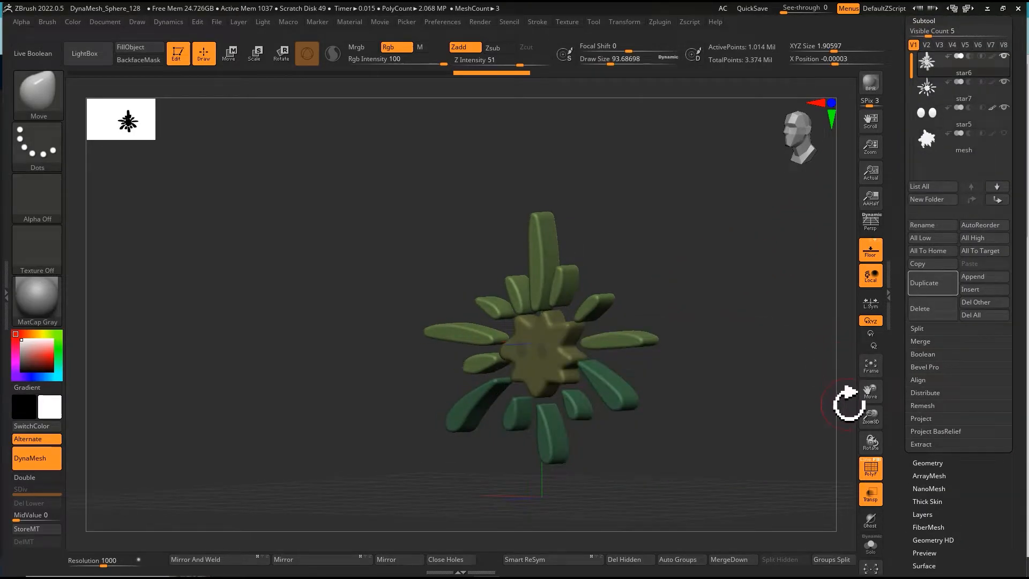
left_click(878, 477)
left_click(877, 495)
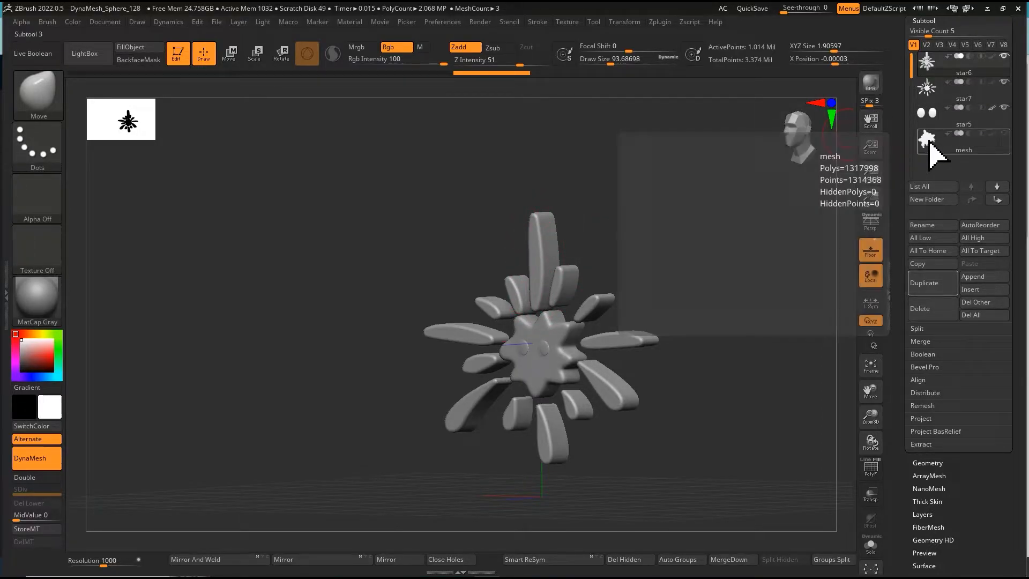
Select the mesh subtool and examine from an angle how the rays and central star sit in it.
left_click(931, 142)
left_click_drag(612, 237, 593, 248)
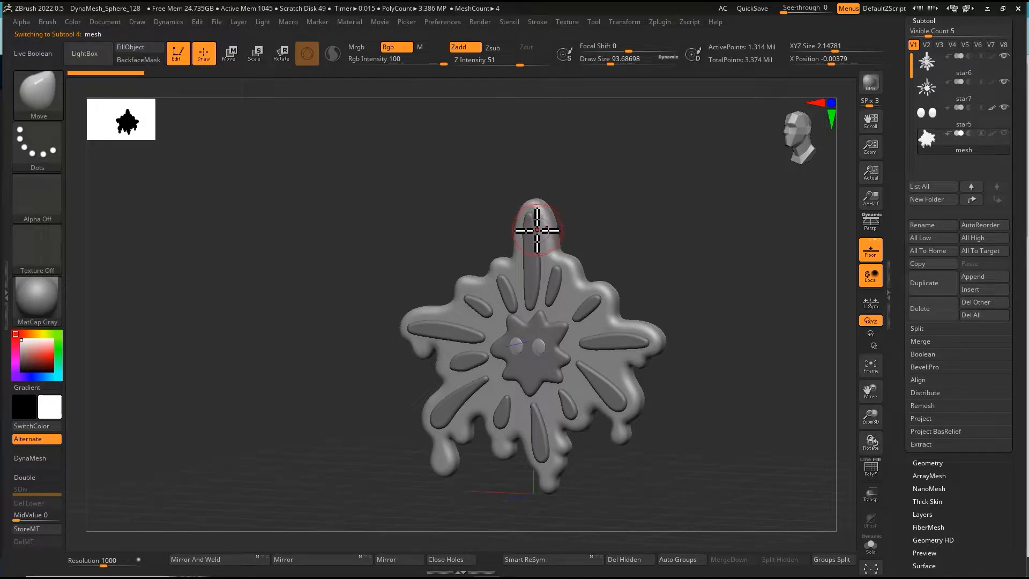
mouse_move(595, 225)
left_mouse_down()
mouse_move(613, 228)
mouse_move(586, 232)
mouse_move(594, 227)
left_mouse_up()
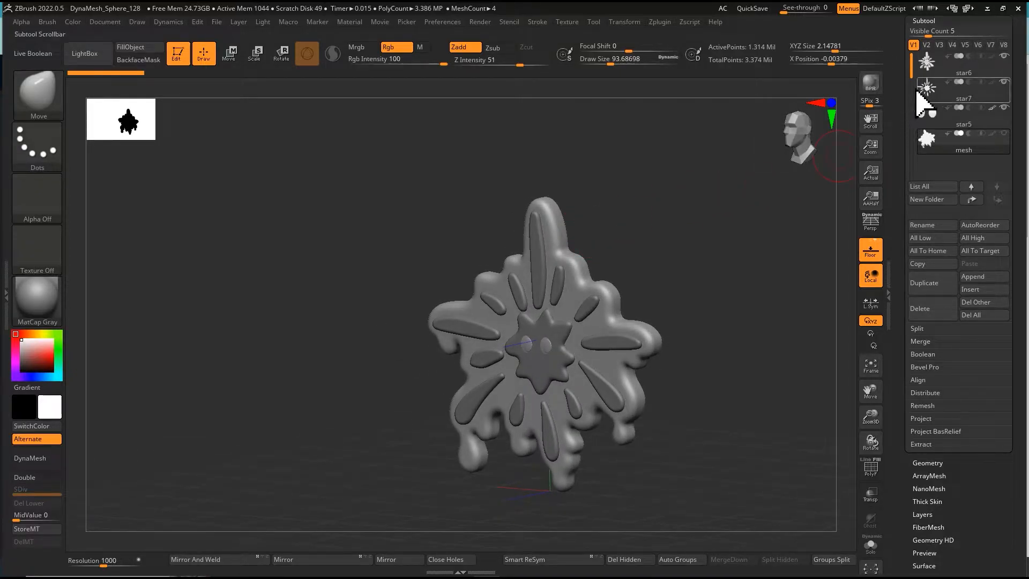
Move star6 directly below the mesh subtool, with star7 hidden and the mesh shown.
left_click(934, 72)
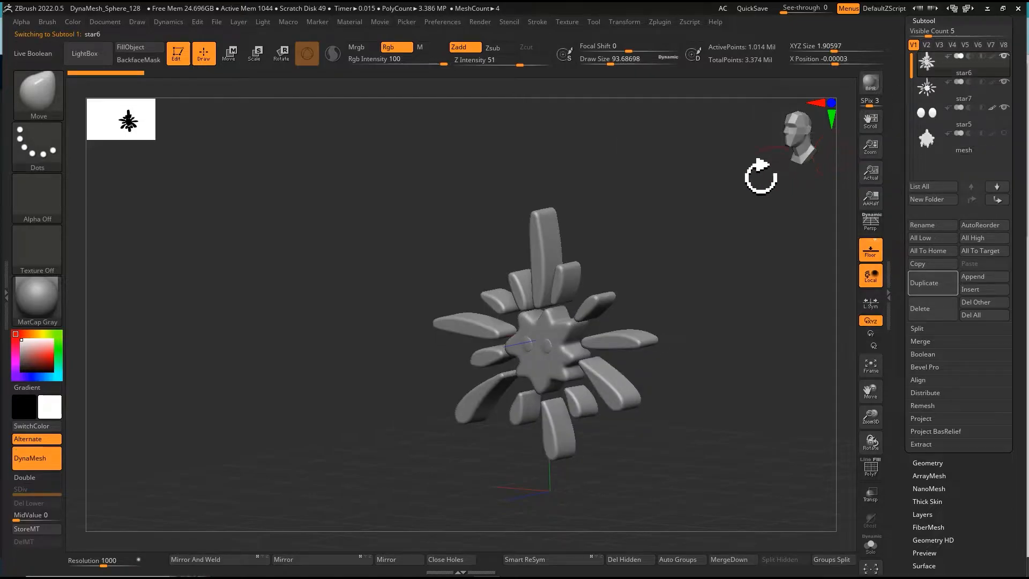
mouse_move(651, 234)
left_mouse_down()
mouse_move(655, 241)
mouse_move(645, 223)
mouse_move(605, 248)
mouse_move(620, 247)
left_mouse_up()
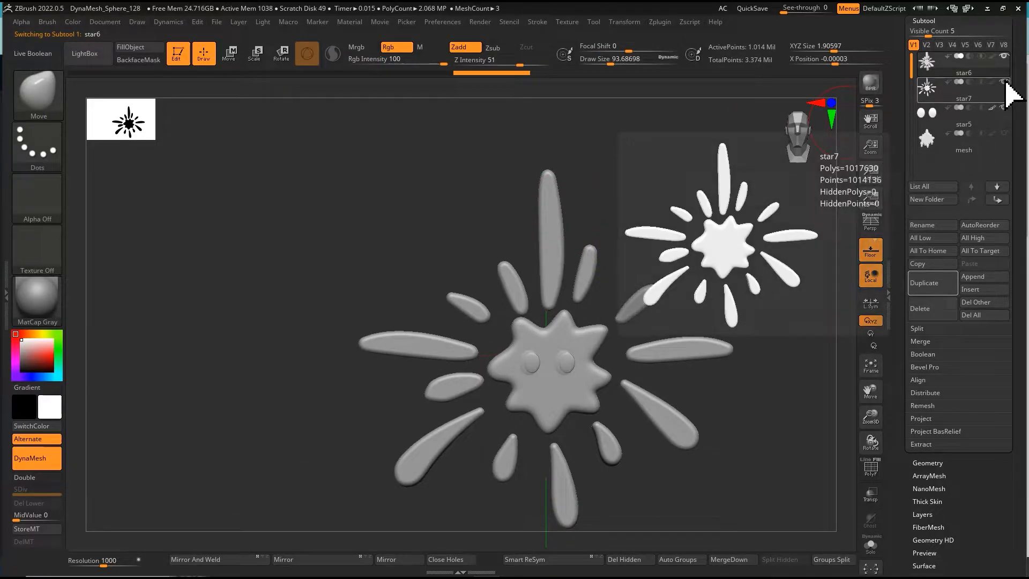
left_click(929, 149)
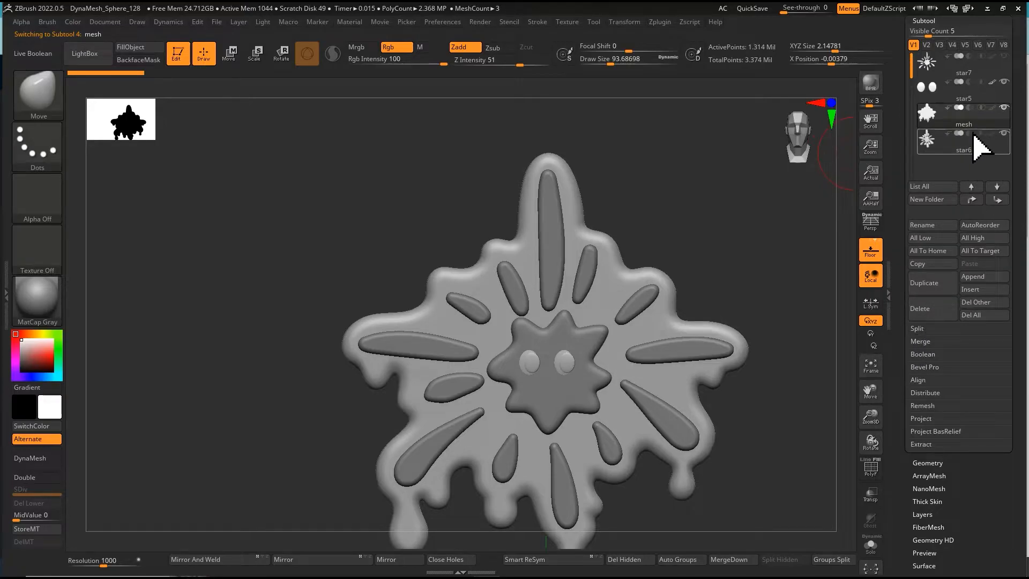
Set star6 to subtraction and merge it down into the mesh subtool.
mouse_move(970, 140)
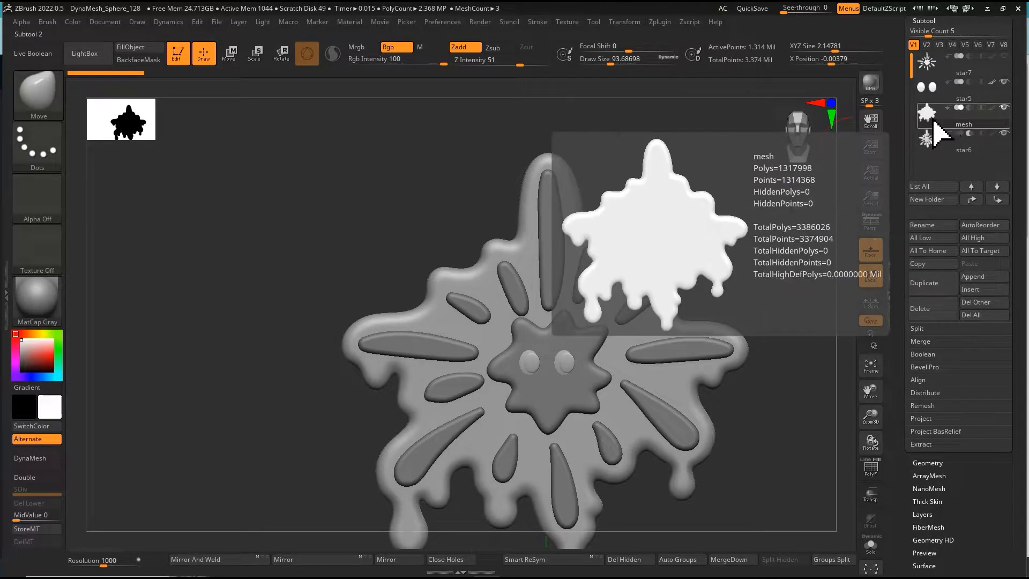
left_click(728, 561)
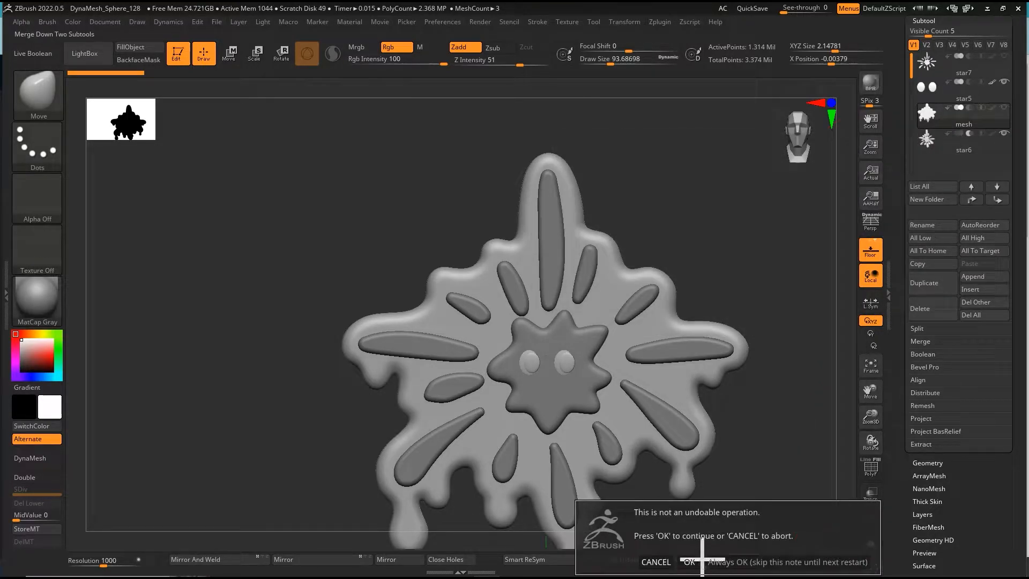
left_click(691, 558)
Examine the merged rays and central star on the mesh from an angle and up close.
left_click_drag(688, 273, 669, 275)
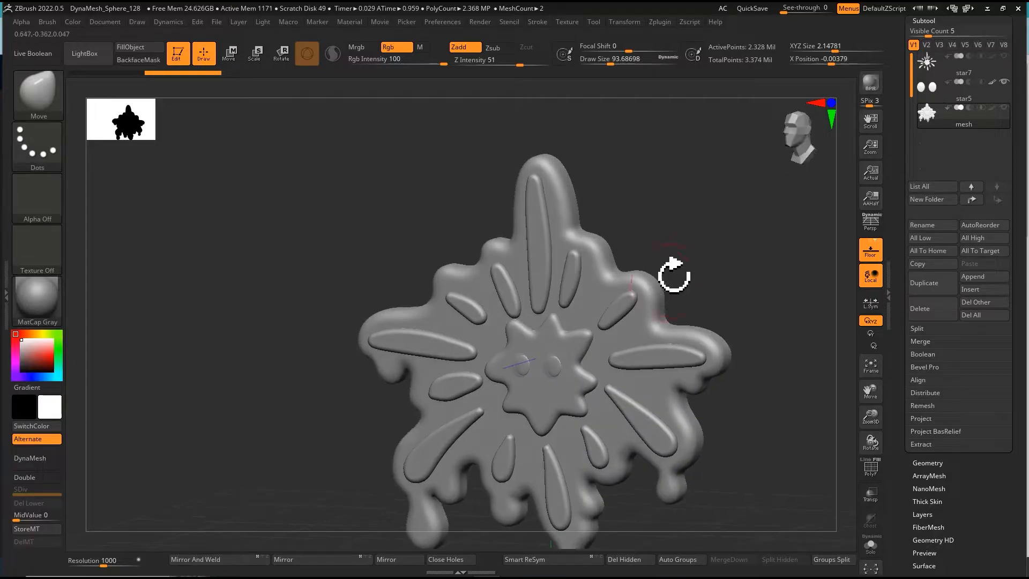
key("ctrl")
right_click_drag(620, 301, 583, 340, "alt")
key("ctrl")
key("ctrl")
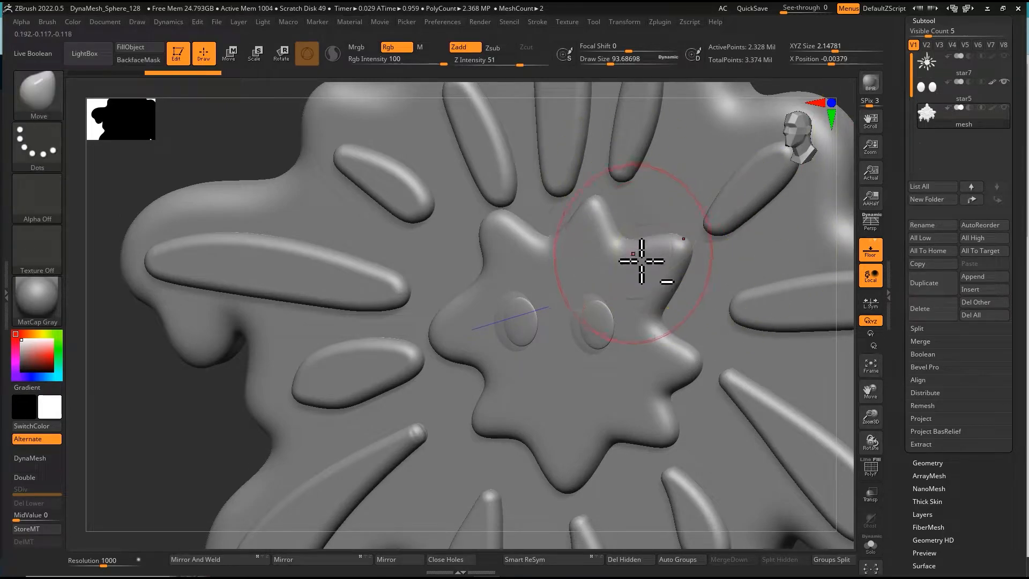
right_click_drag(679, 293, 581, 236, "ctrl")
right_click_drag(309, 327, 293, 339, "alt")
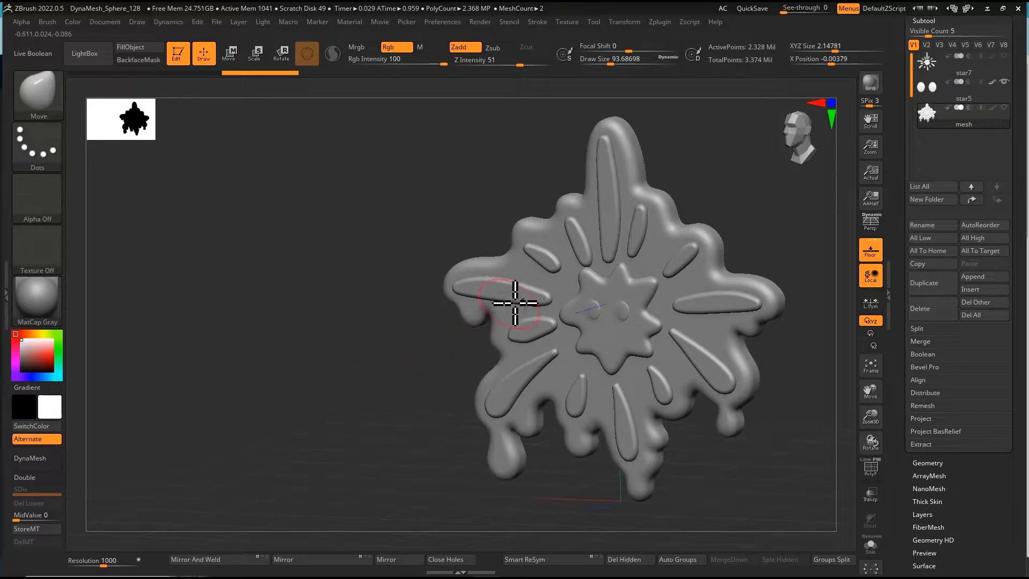
right_click_drag(531, 301, 579, 339, "ctrl")
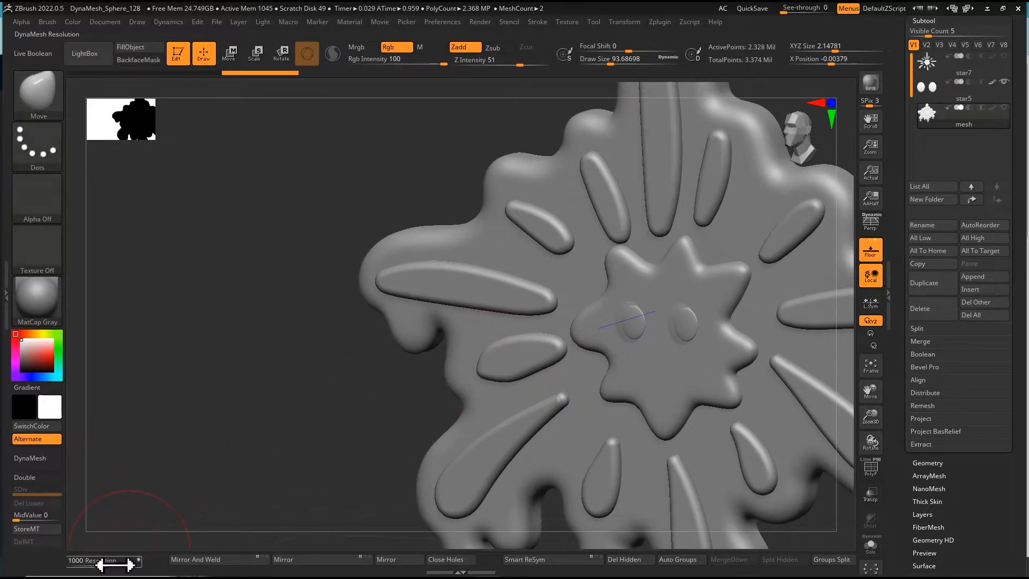
right_click_drag(472, 360, 421, 382, "alt")
right_click_drag(459, 303, 468, 348, "ctrl")
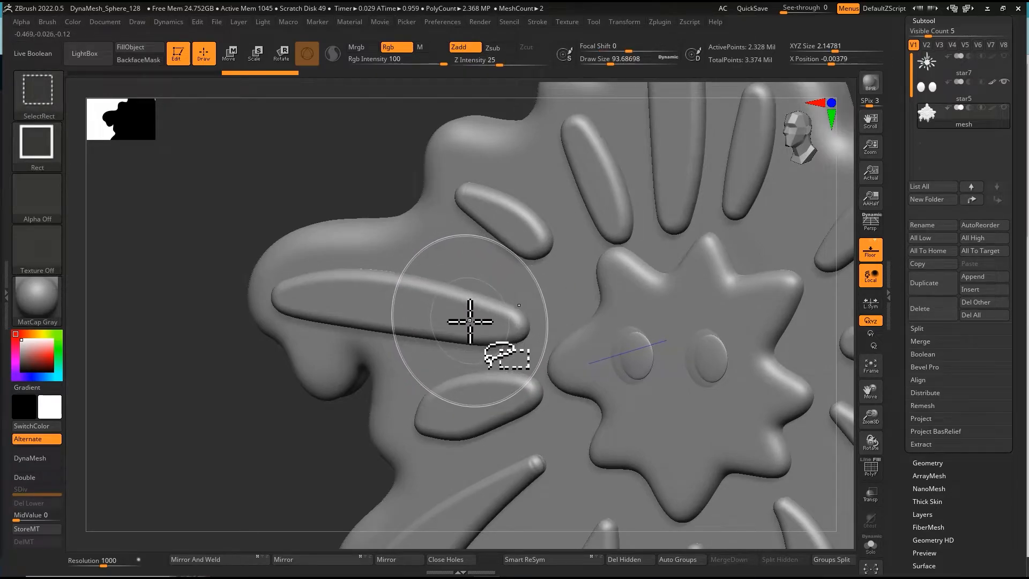
Split the rays and central star off the mesh subtool and DynaMesh the remaining body at resolution 1000.
left_click(459, 269, "ctrl+shift")
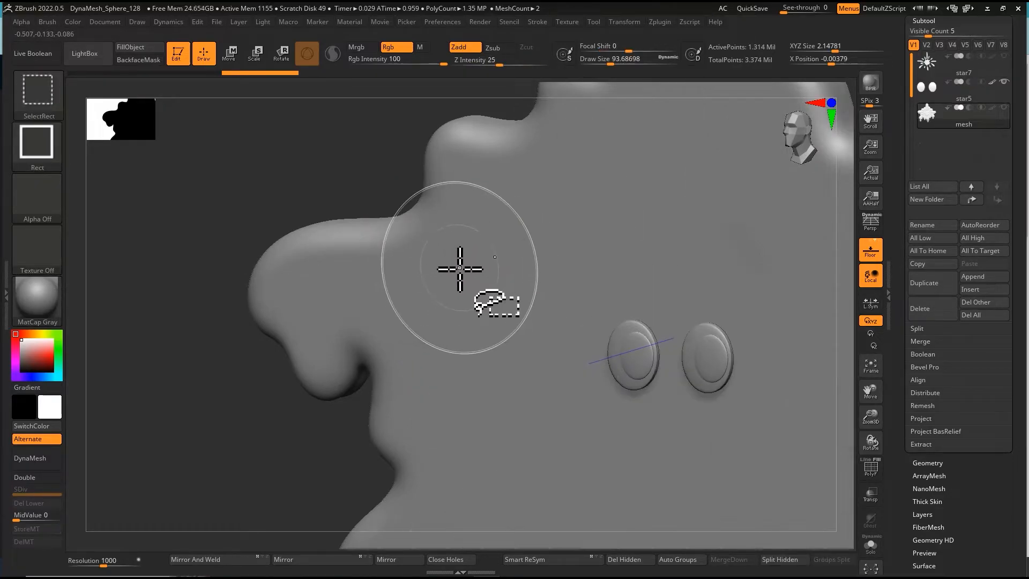
left_click(780, 560)
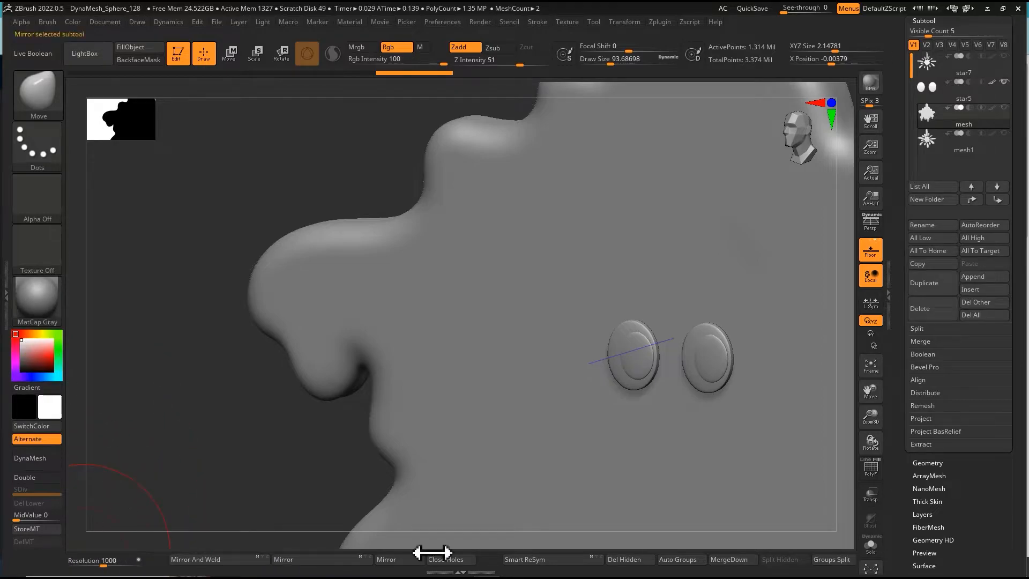
left_click(49, 466)
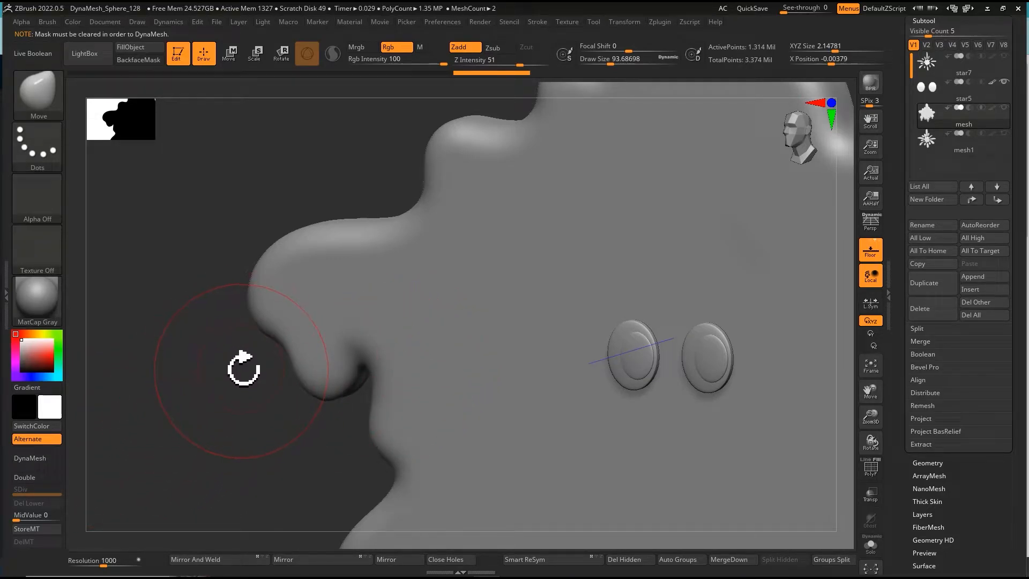
left_click_drag(238, 373, 211, 402)
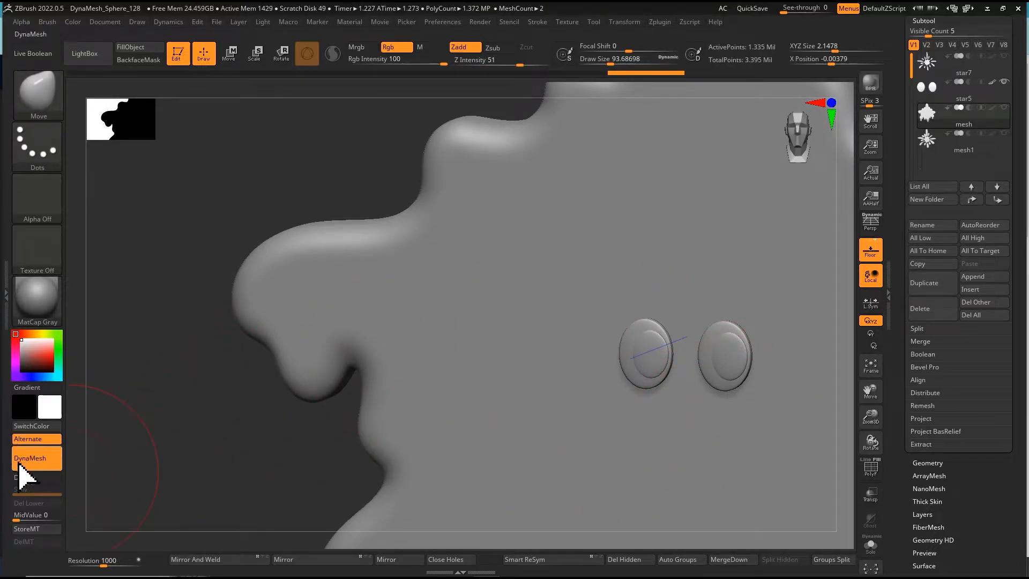
Set mesh1 to subtraction, merge it into the mesh subtool and re-run DynaMesh to cut out the ray and star shapes.
left_click(950, 143)
left_click(943, 114)
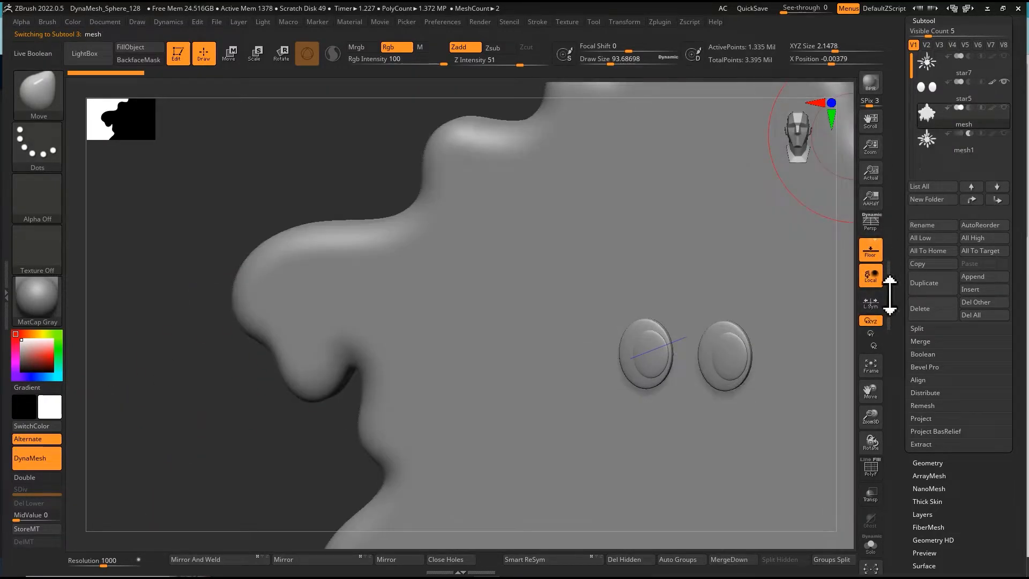
left_click(736, 560)
left_click(698, 561)
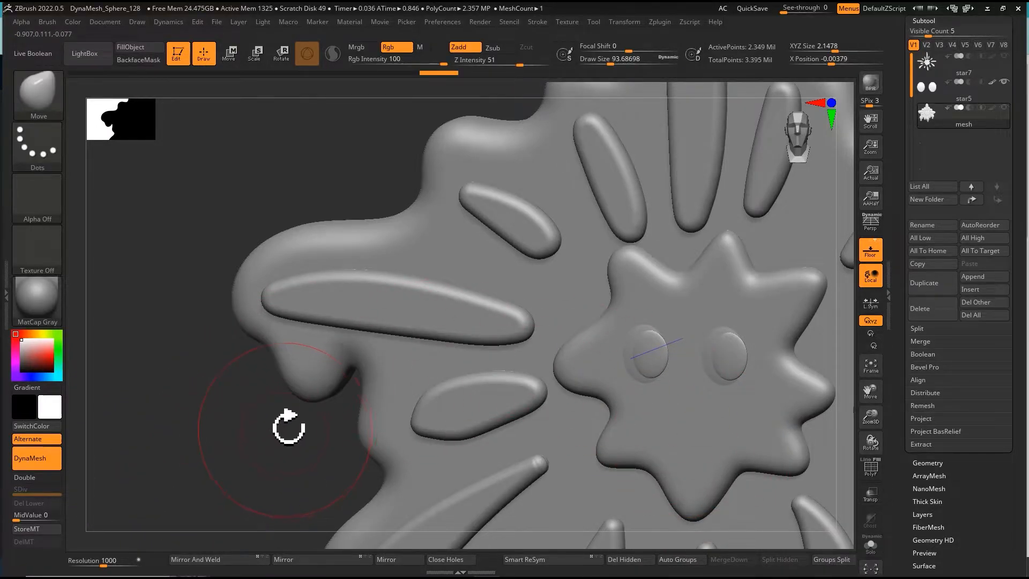
left_click_drag(148, 423, 225, 475, "ctrl")
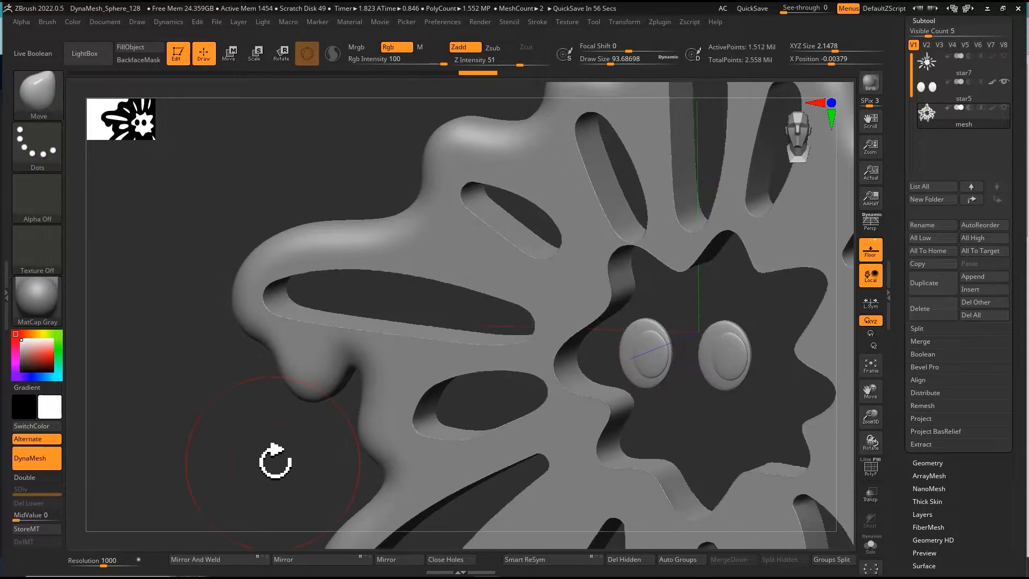
Show star7 again and examine how its rays and central star fit the openings in the mesh.
right_click_drag(600, 315, 583, 280, "ctrl")
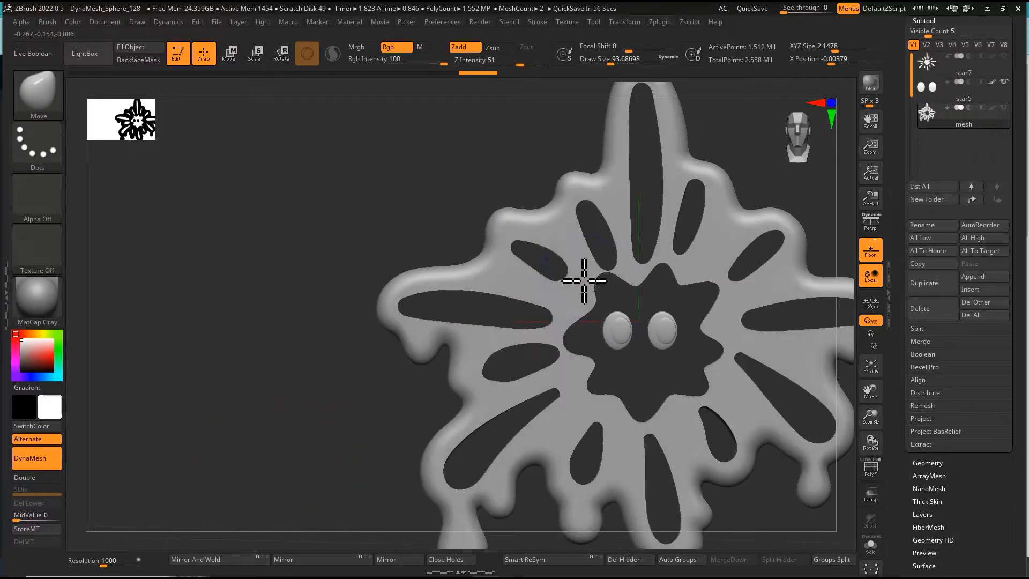
right_click_drag(501, 294, 460, 309, "alt")
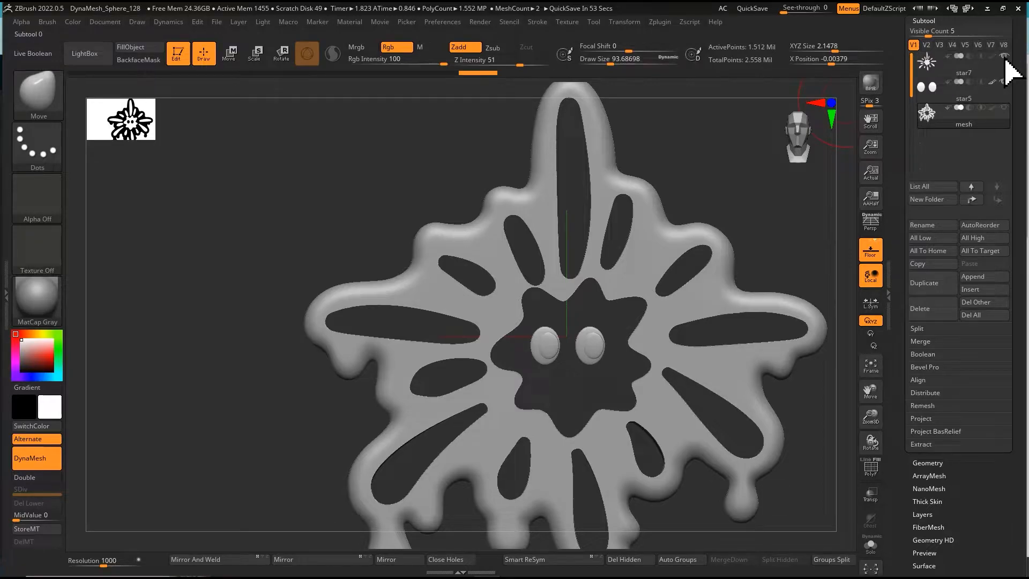
left_click(1005, 57)
right_click_drag(629, 287, 607, 210, "ctrl")
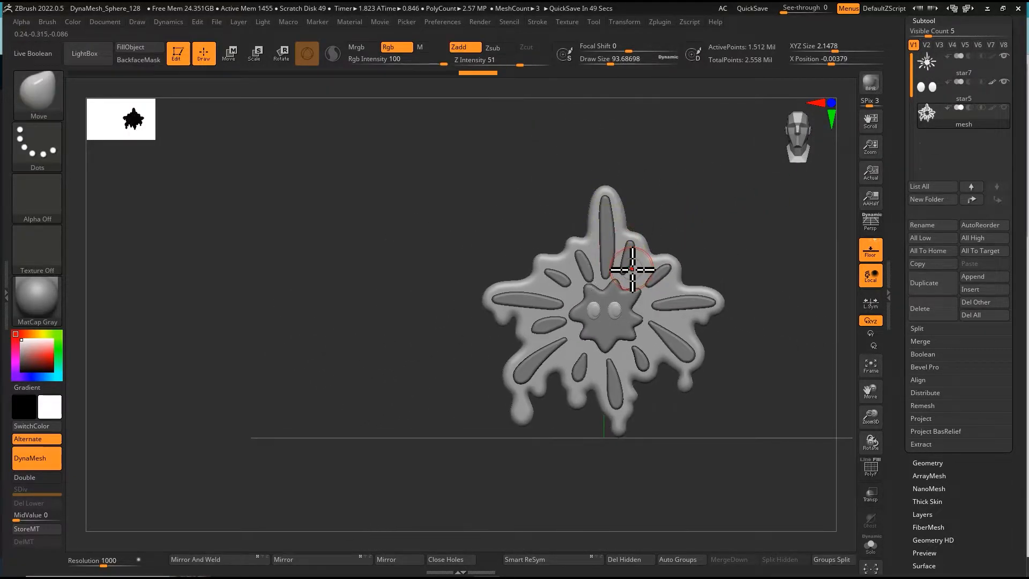
mouse_move(625, 271)
right_mouse_down("ctrl")
mouse_move(632, 287)
mouse_move(616, 299)
mouse_move(629, 368)
mouse_move(625, 310)
mouse_move(566, 215)
mouse_move(592, 249)
mouse_move(579, 229)
mouse_move(570, 249)
mouse_move(563, 225)
mouse_move(586, 238)
mouse_move(568, 263)
mouse_move(574, 204)
right_mouse_up("ctrl")
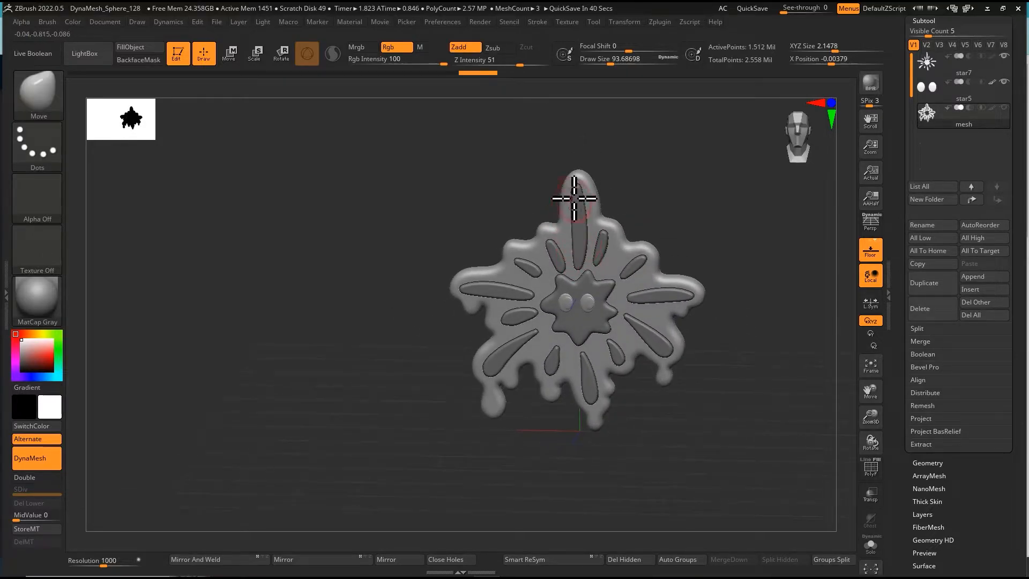
mouse_move(589, 278)
right_mouse_down()
mouse_move(589, 252)
mouse_move(589, 328)
right_mouse_up()
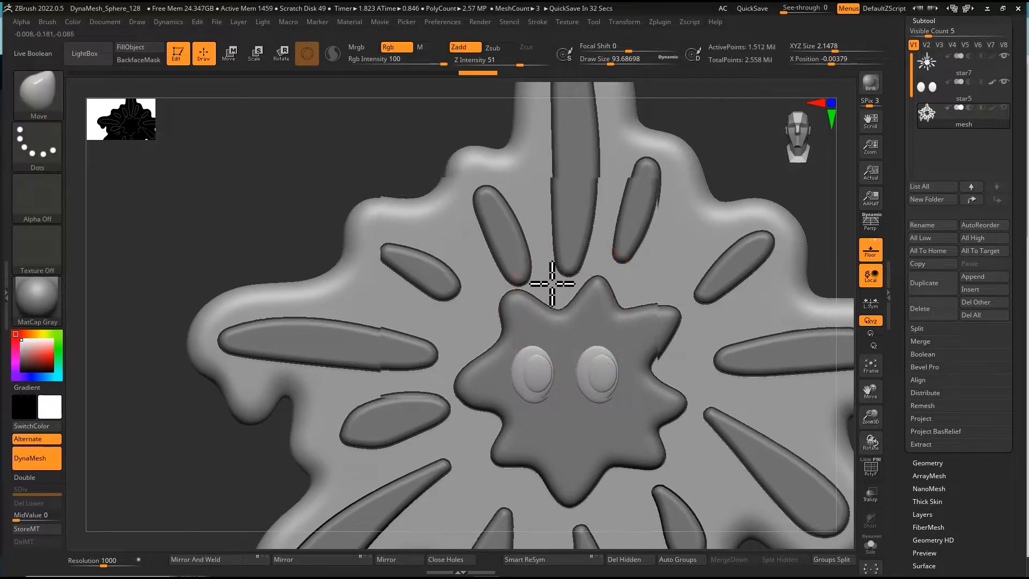
right_click_drag(552, 283, 509, 261, "alt")
mouse_move(678, 309)
right_mouse_down("ctrl")
mouse_move(653, 276)
mouse_move(590, 276)
right_mouse_up("ctrl")
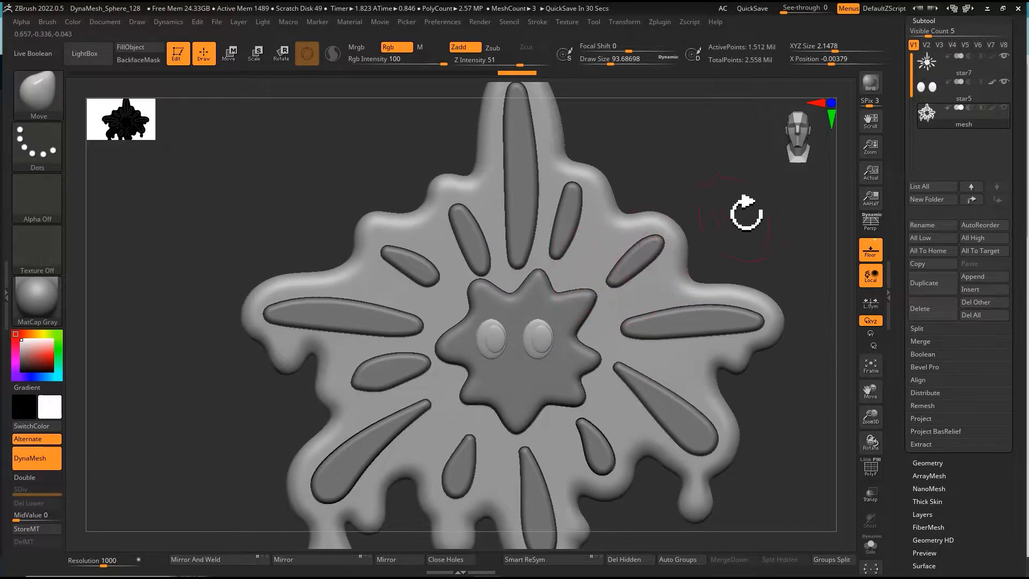
Select the star7 rays and central star, apply an Inflate deformation of 1, and return to the subtool list.
left_click(926, 67)
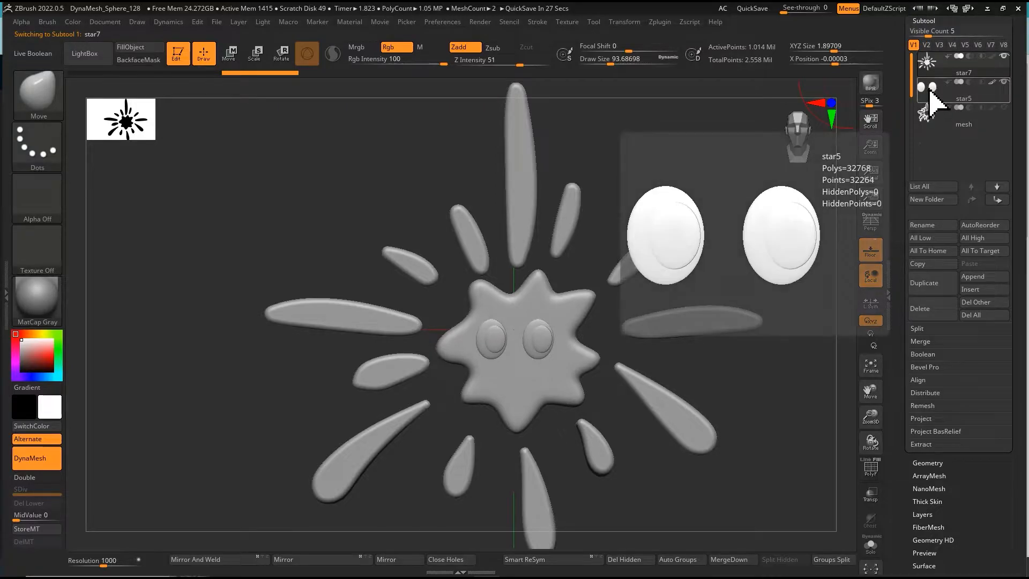
left_click(926, 22)
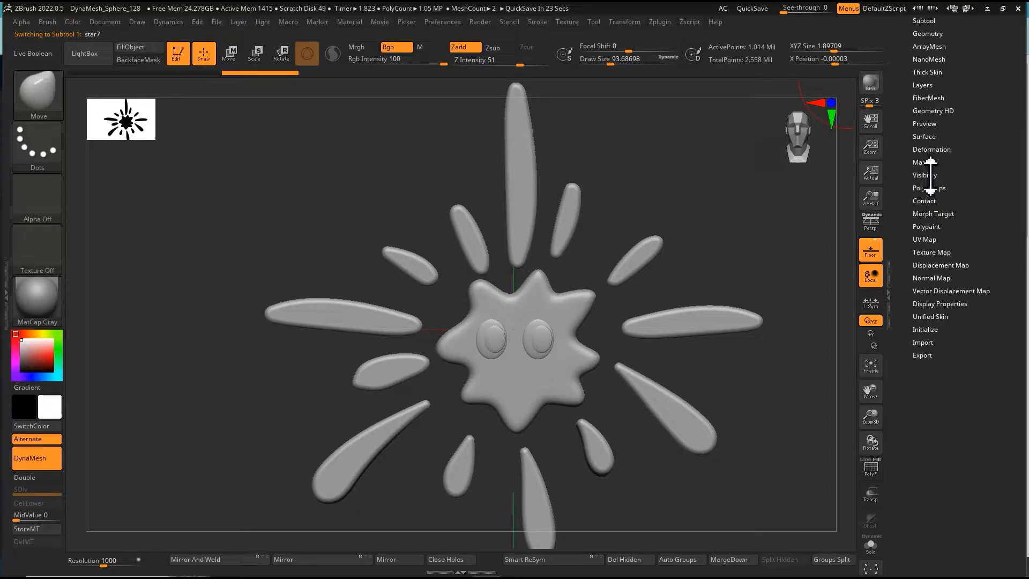
left_click(929, 149)
left_click(945, 462)
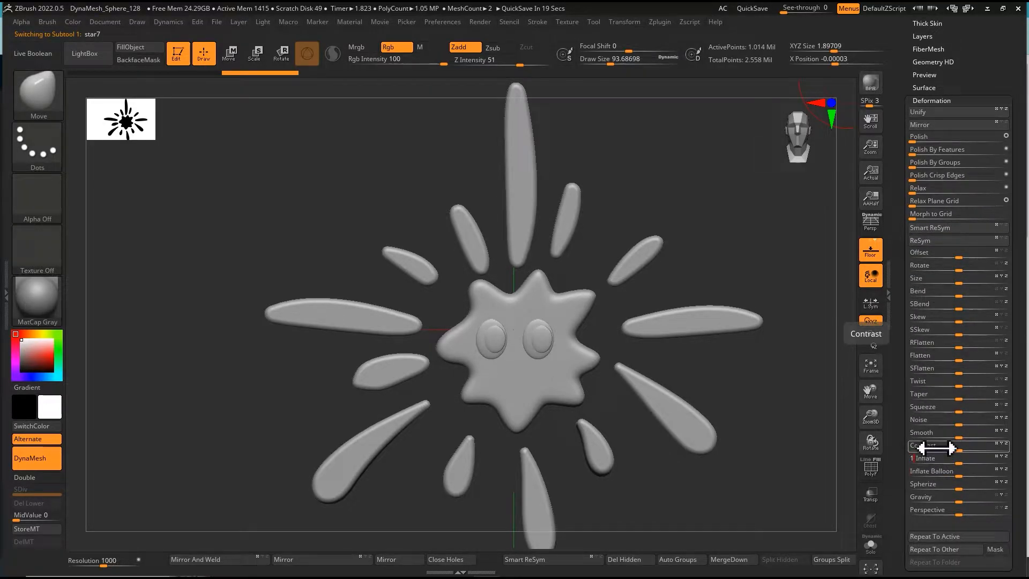
left_click_drag(907, 48, 917, 96)
left_click(922, 55)
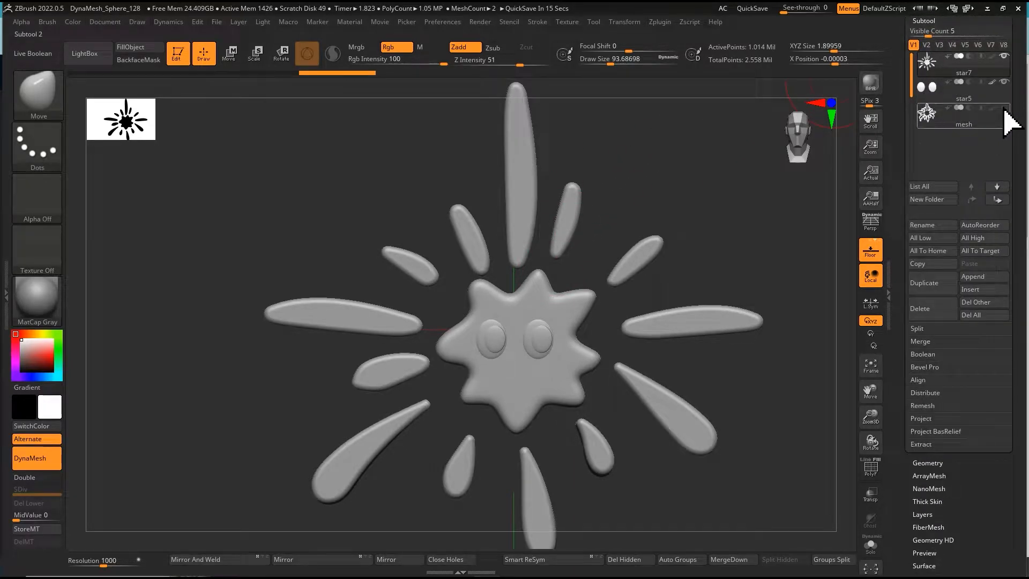
Show the mesh subtool together with star7 and save the tool as arttoy.
right_click_drag(628, 270, 558, 267, "ctrl")
key("ctrl+shift+t")
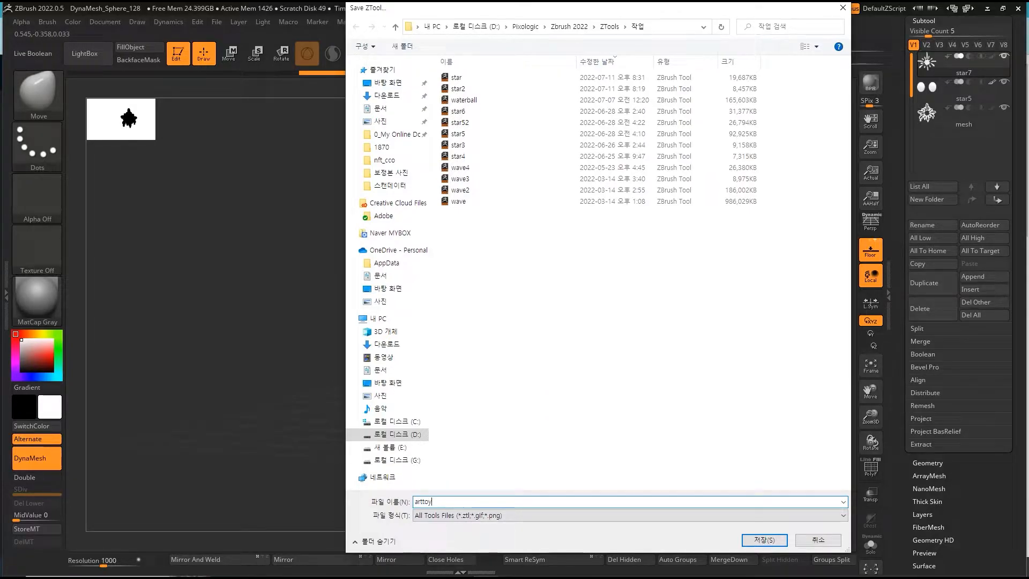
key("Return")
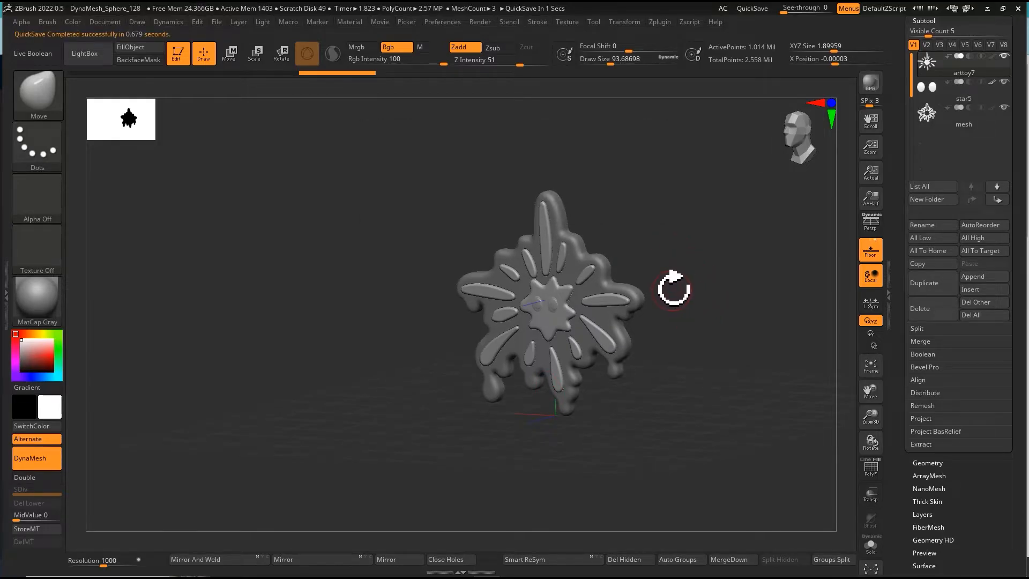
Select the star5 eyes, reduce the Draw Size to about 37, and inspect the eyes on the central star's face.
left_click(936, 92)
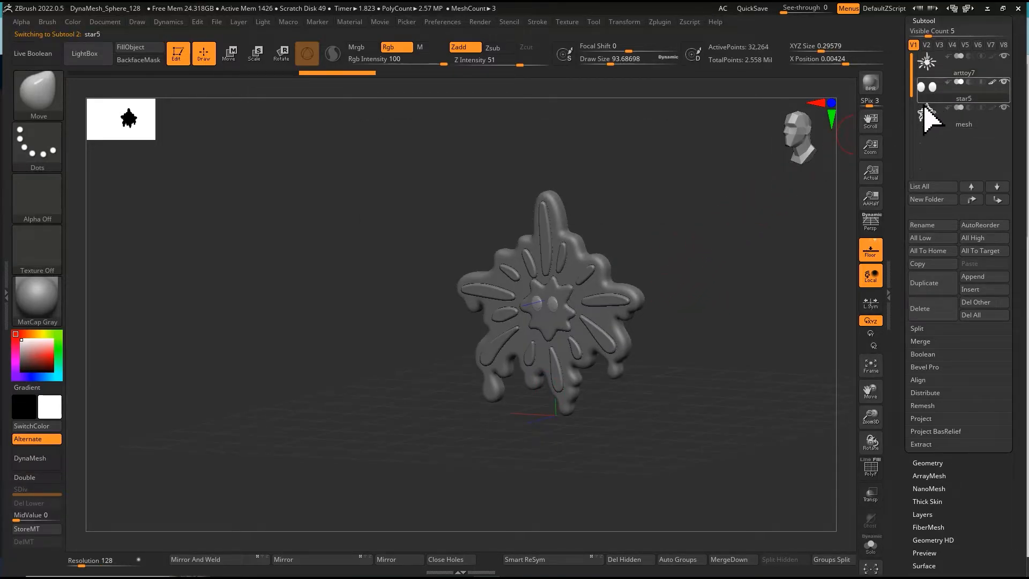
mouse_move(555, 288)
right_mouse_down("ctrl")
mouse_move(546, 343)
mouse_move(589, 278)
mouse_move(598, 308)
mouse_move(630, 313)
mouse_move(567, 292)
mouse_move(593, 305)
mouse_move(596, 350)
right_mouse_up("ctrl")
key("s")
left_click_drag(596, 352, 587, 352)
right_click_drag(590, 350, 589, 357, "ctrl")
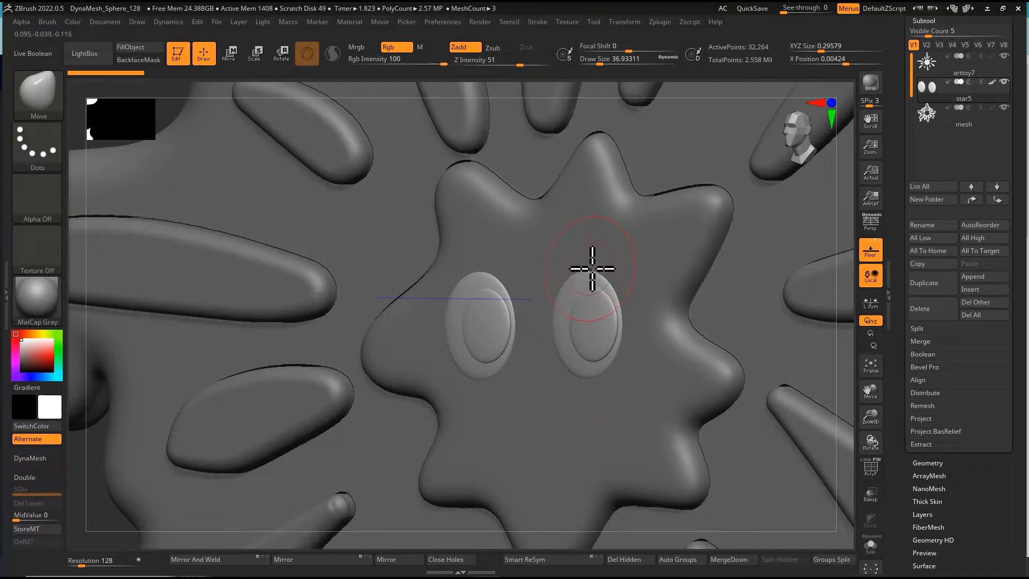
right_click_drag(593, 268, 655, 223)
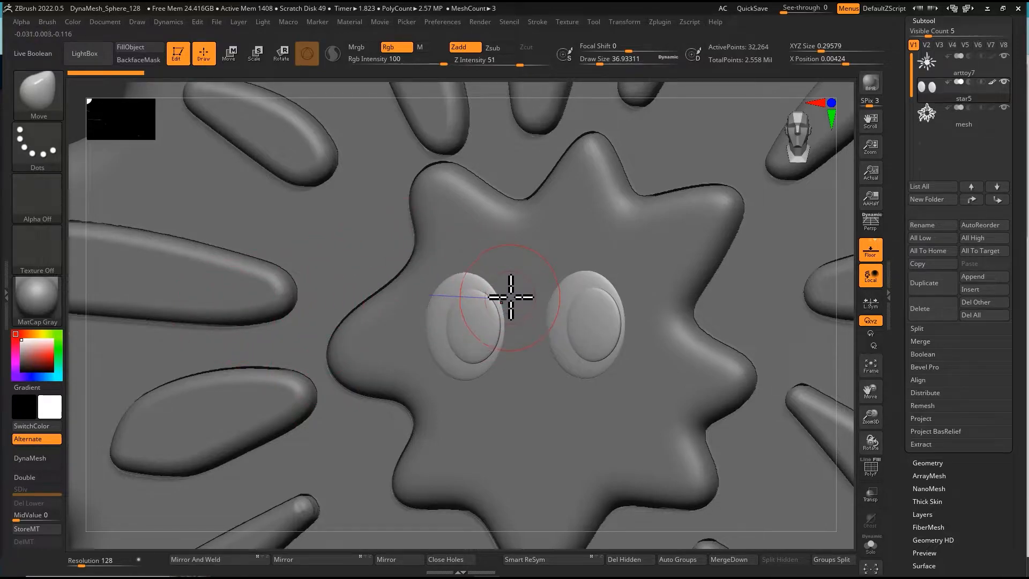
right_click_drag(510, 295, 549, 322)
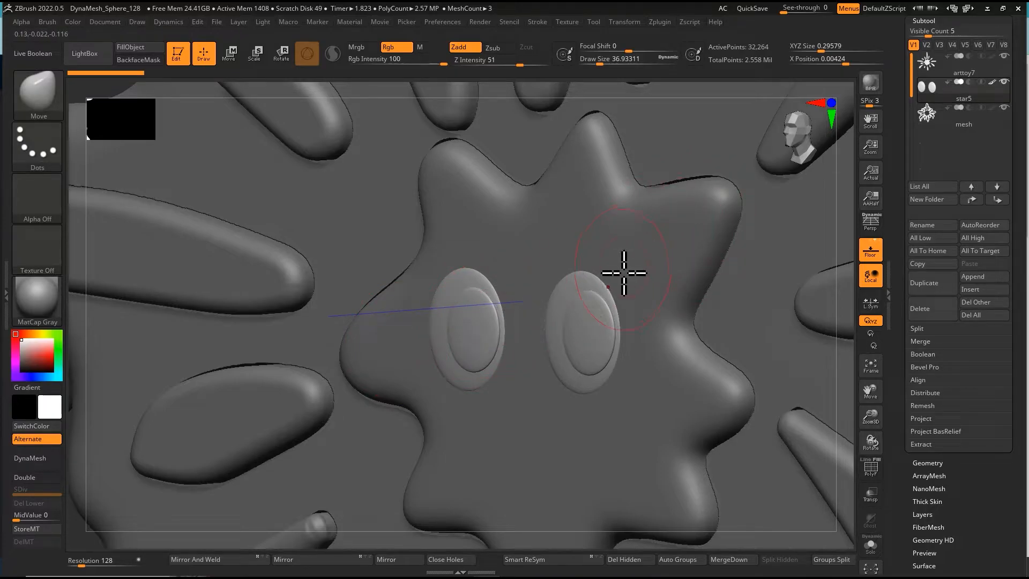
mouse_move(606, 278)
right_mouse_down()
mouse_move(590, 287)
mouse_move(608, 276)
mouse_move(605, 295)
right_mouse_up()
Nudge both eyes about 0.0019 forward along the depth axis and check how they sit on the face.
key("e")
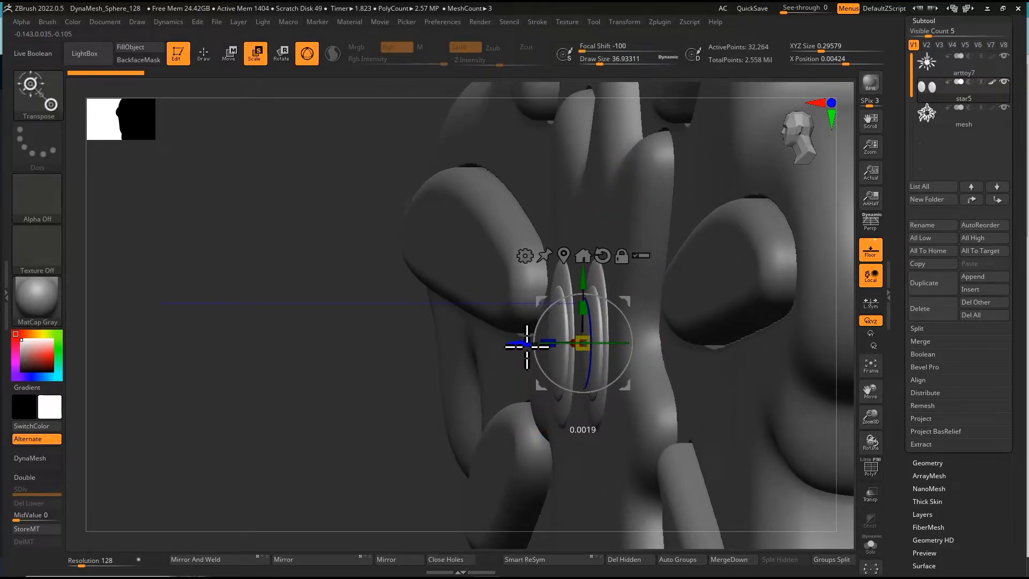
left_click_drag(527, 347, 525, 347)
key("q")
mouse_move(493, 343)
right_mouse_down()
mouse_move(508, 354)
mouse_move(486, 296)
mouse_move(428, 301)
mouse_move(349, 269)
right_mouse_up()
key("w")
key("q")
mouse_move(437, 324)
right_mouse_down("ctrl")
mouse_move(444, 352)
mouse_move(494, 360)
mouse_move(429, 327)
right_mouse_up("ctrl")
key("w")
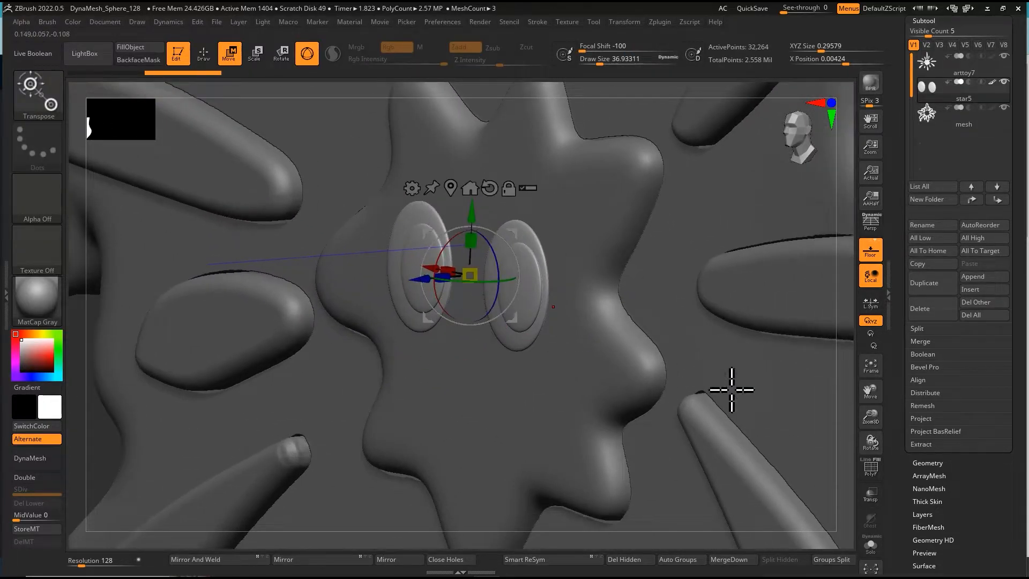
Turn on the polyframe display and split the eyes by polygroup into separate subtools for the outer discs and the pupils.
left_click(879, 475)
right_click_drag(524, 230, 504, 343, "ctrl")
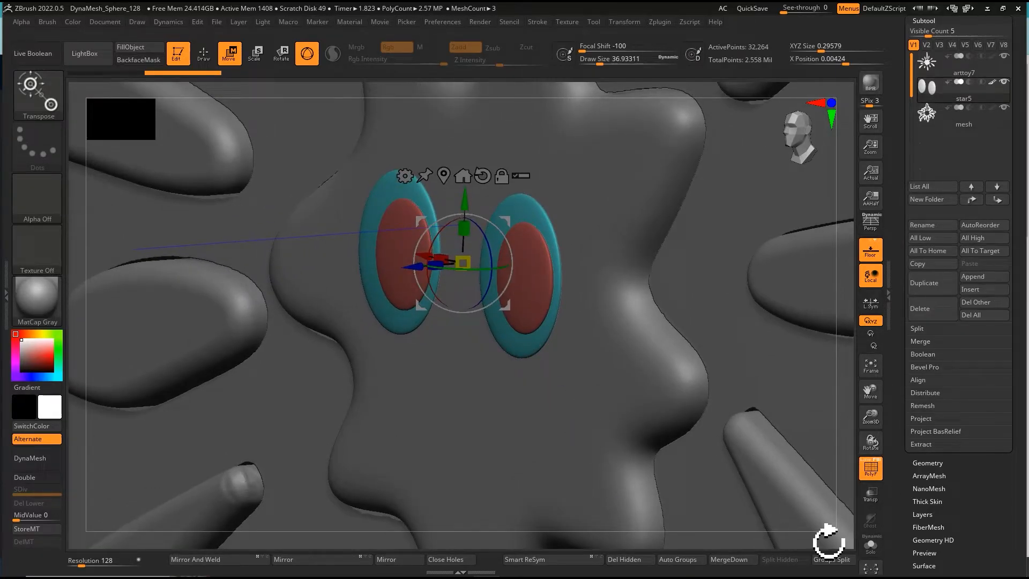
left_click(833, 560)
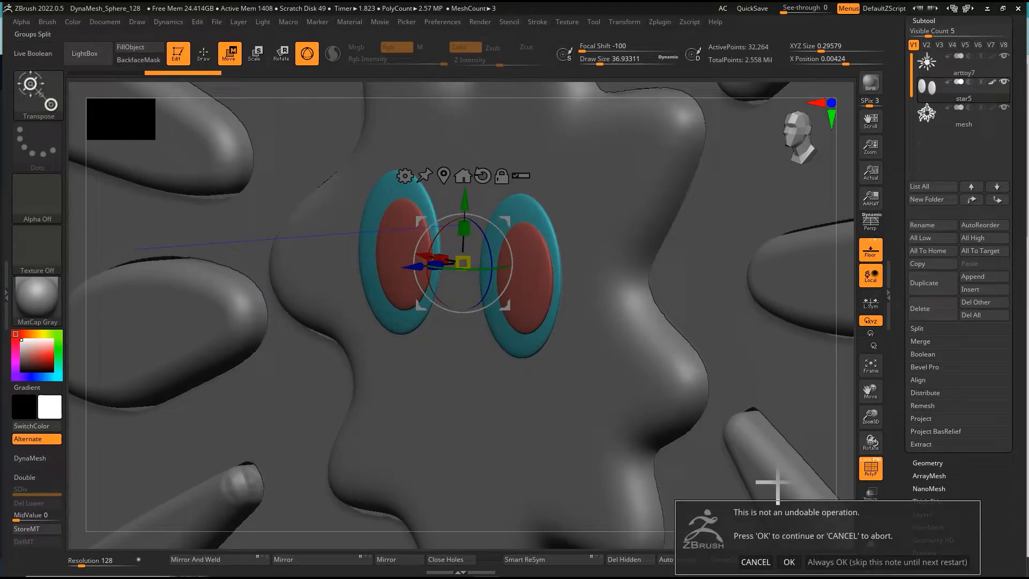
left_click(789, 561)
right_click_drag(586, 275, 624, 271)
right_click_drag(624, 271, 654, 283, "alt")
Duplicate the subtool of outer eye discs and the star5 subtool of pupils.
left_click(936, 21)
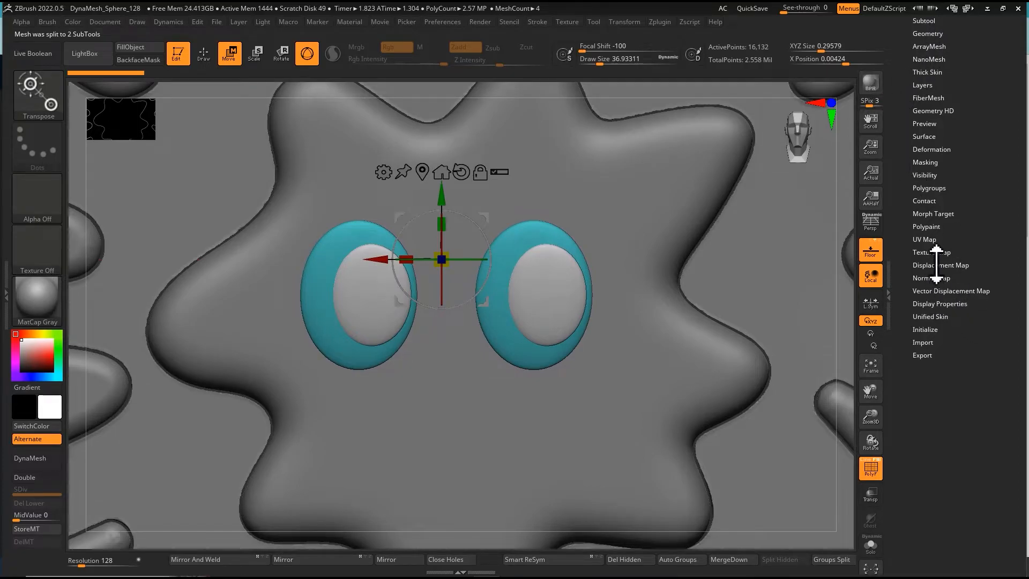
left_click(928, 22)
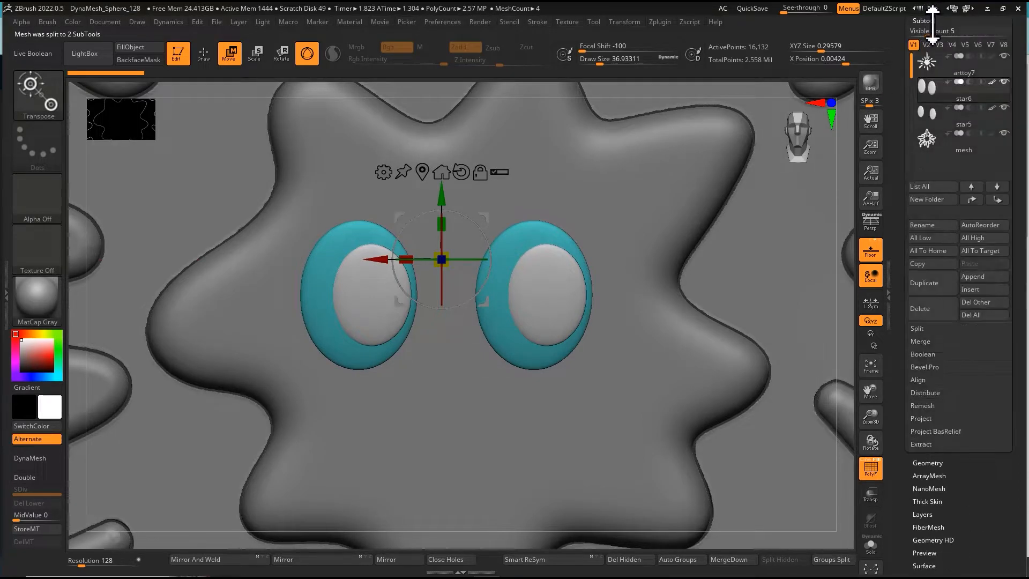
left_click(944, 275)
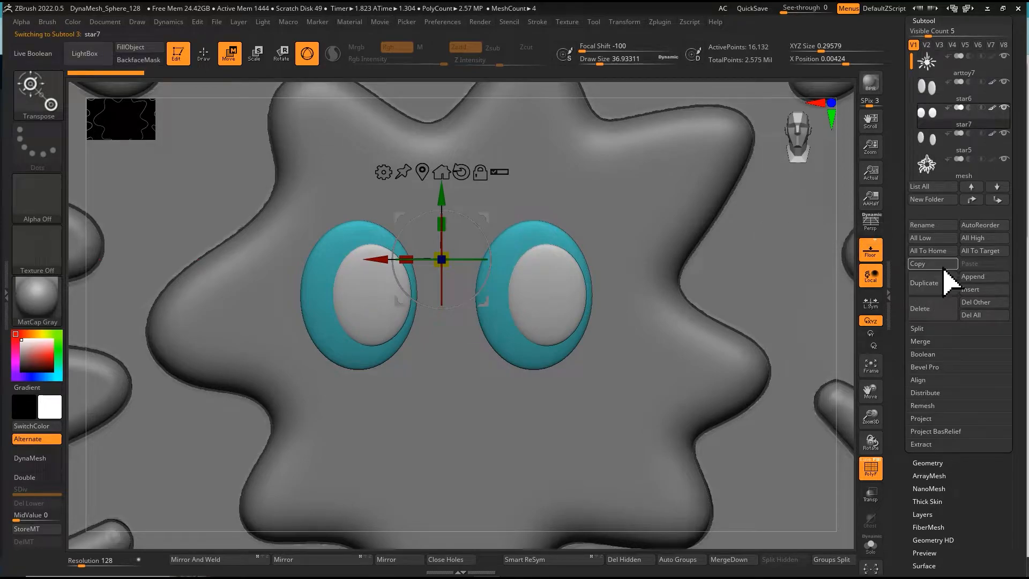
left_click(933, 134)
left_click(937, 279)
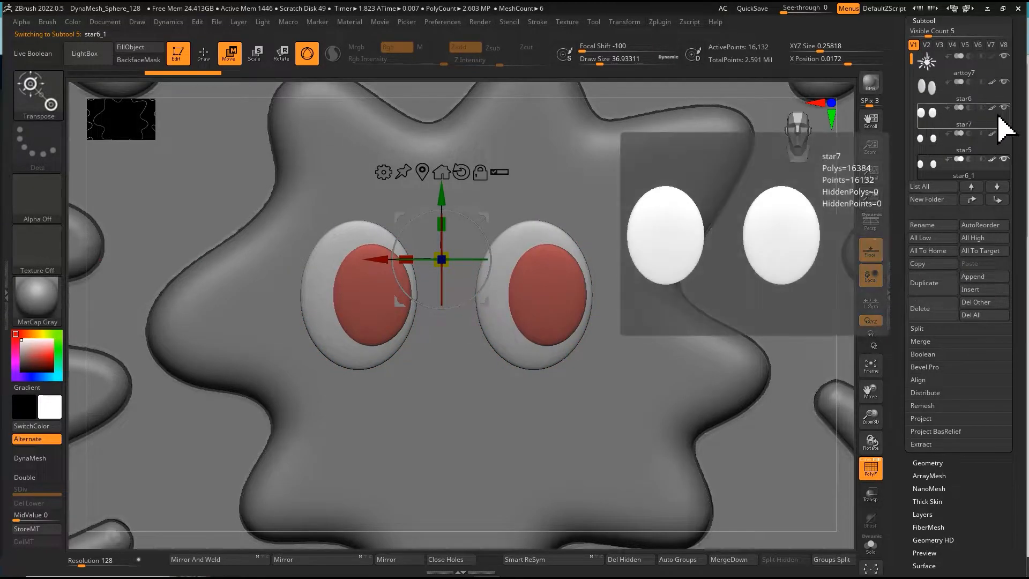
Inflate the star7 copy of the outer eye discs by 1 and check it against the face.
left_click(934, 122)
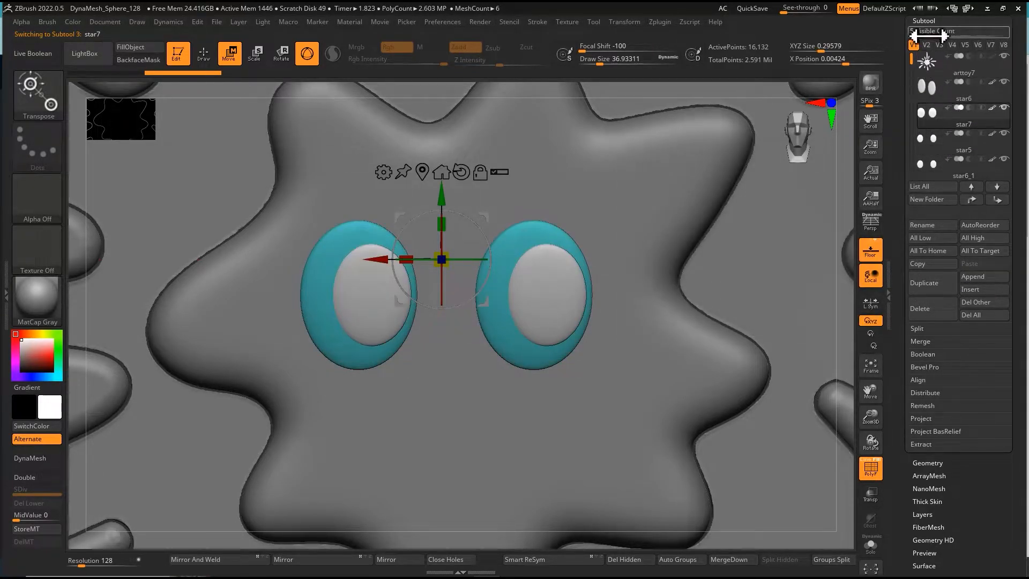
left_click(923, 21)
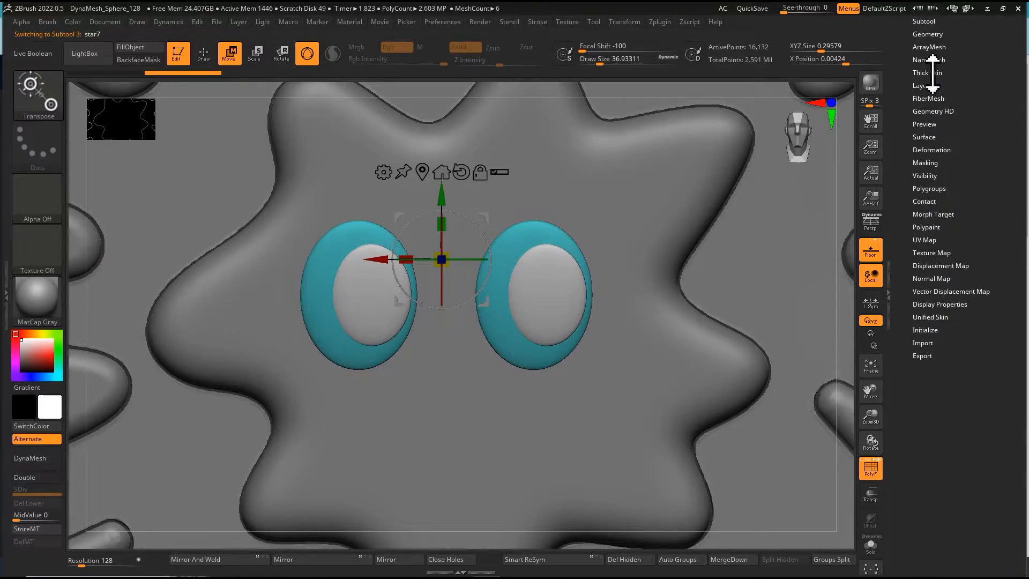
left_click(932, 34)
left_click(935, 34)
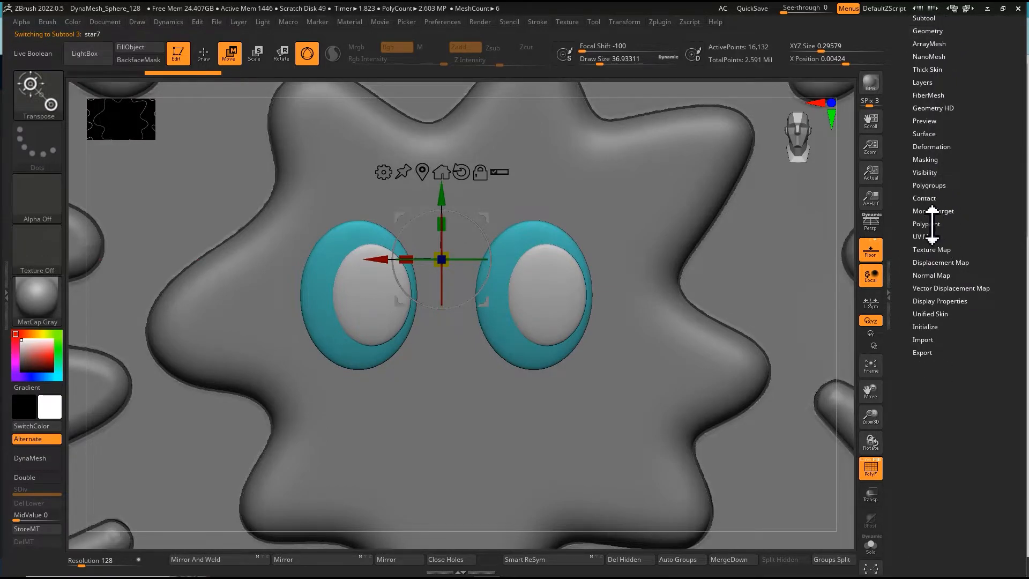
left_click(931, 146)
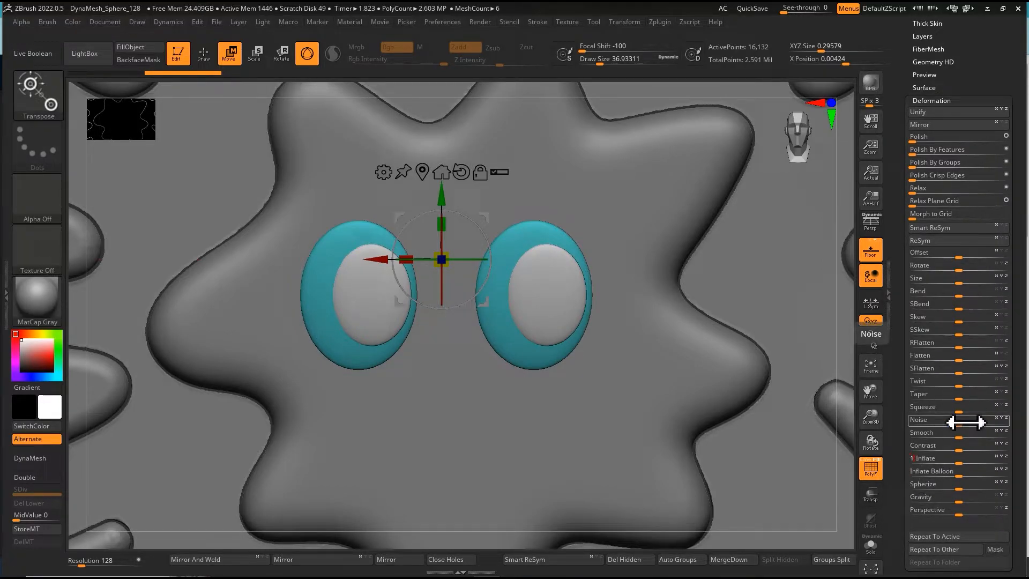
left_click_drag(669, 345, 642, 362)
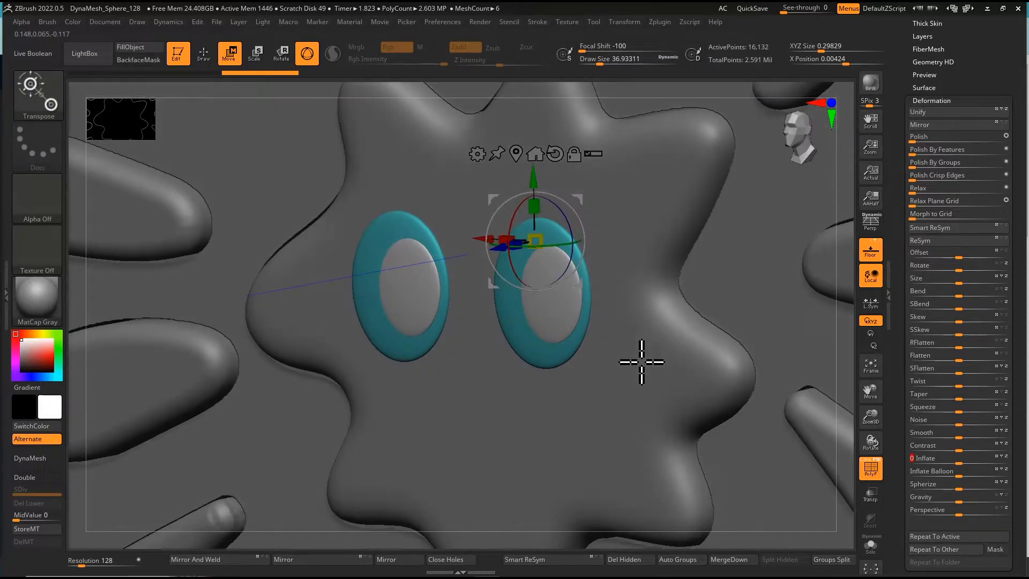
left_click(919, 24)
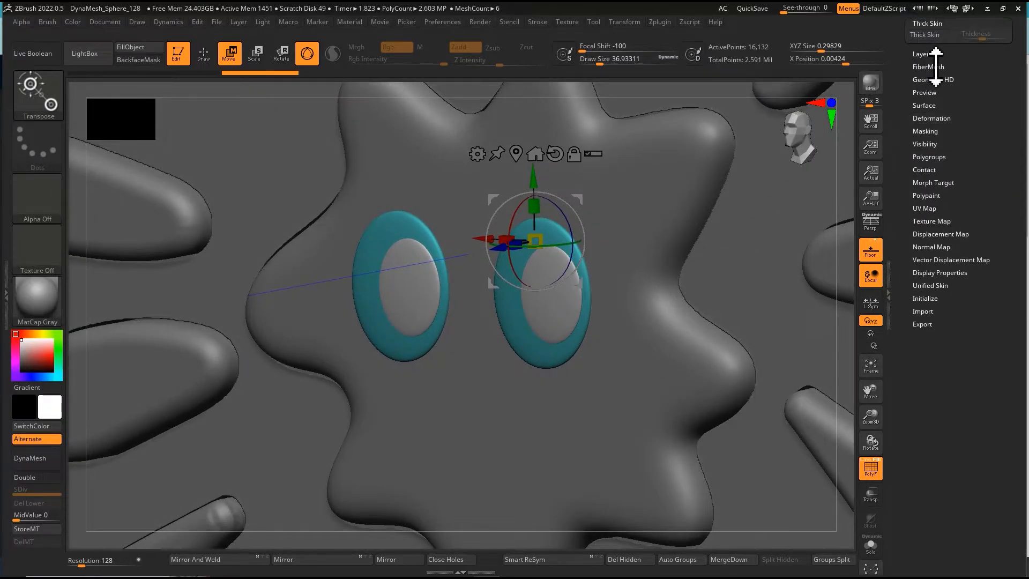
Isolate the central star of arttoy7 and split the surrounding rays off into their own subtool.
left_click(665, 150, "alt")
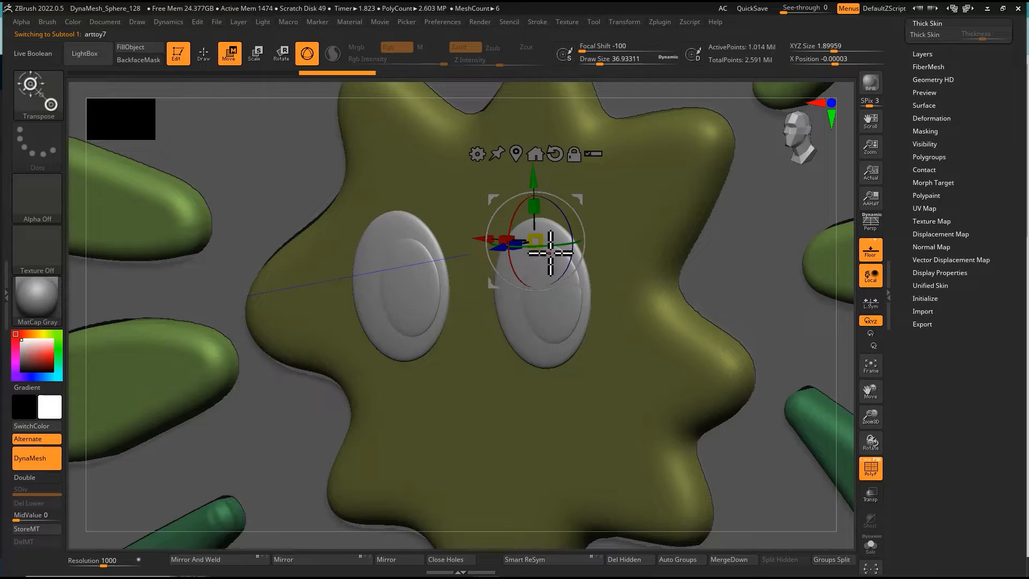
key("q")
mouse_move(621, 215)
right_mouse_down("ctrl")
mouse_move(609, 209)
mouse_move(579, 259)
right_mouse_up("ctrl")
key("w")
key("q")
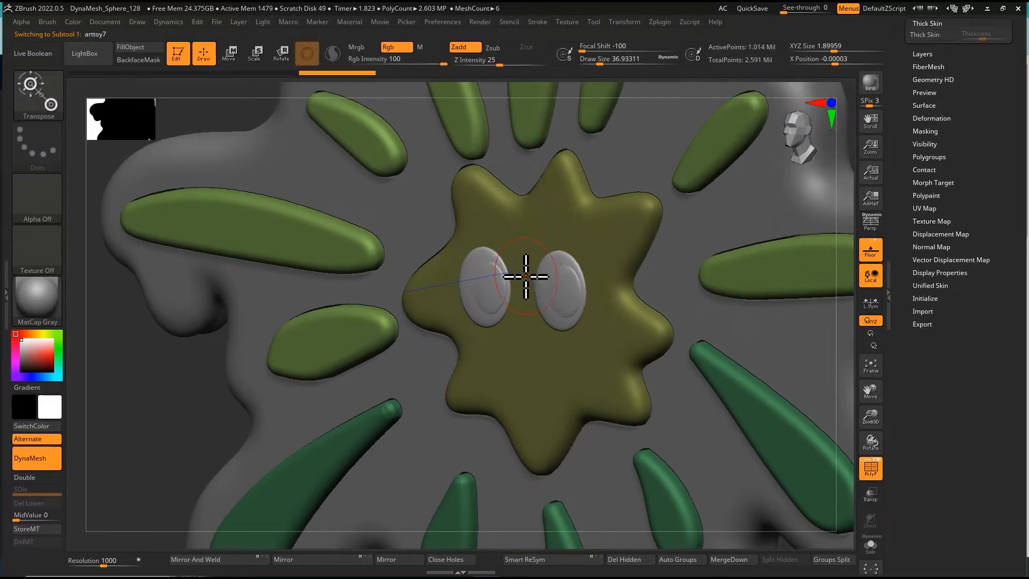
right_click_drag(526, 280, 542, 260, "ctrl")
left_click(583, 352, "ctrl+shift")
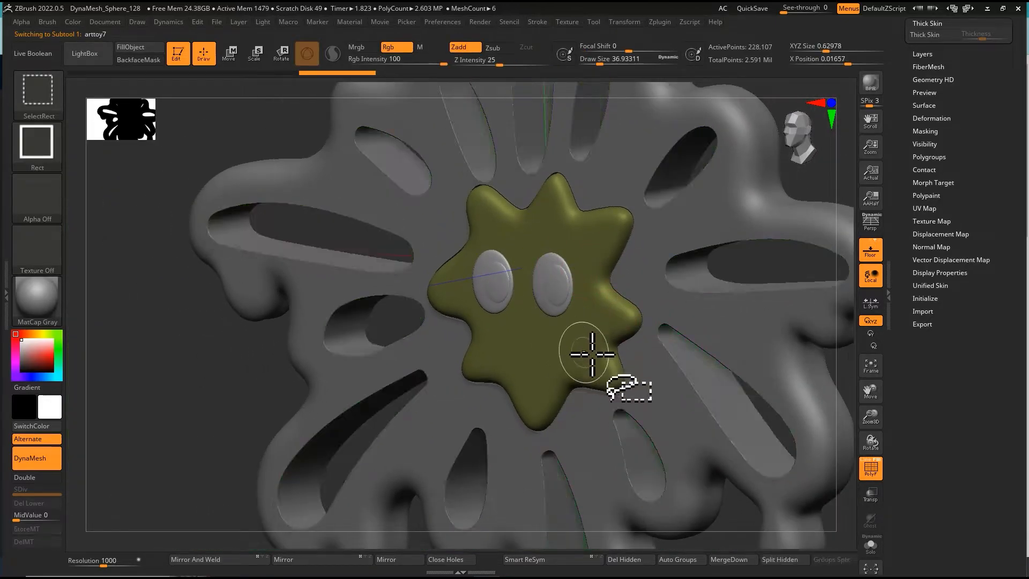
left_click(793, 561)
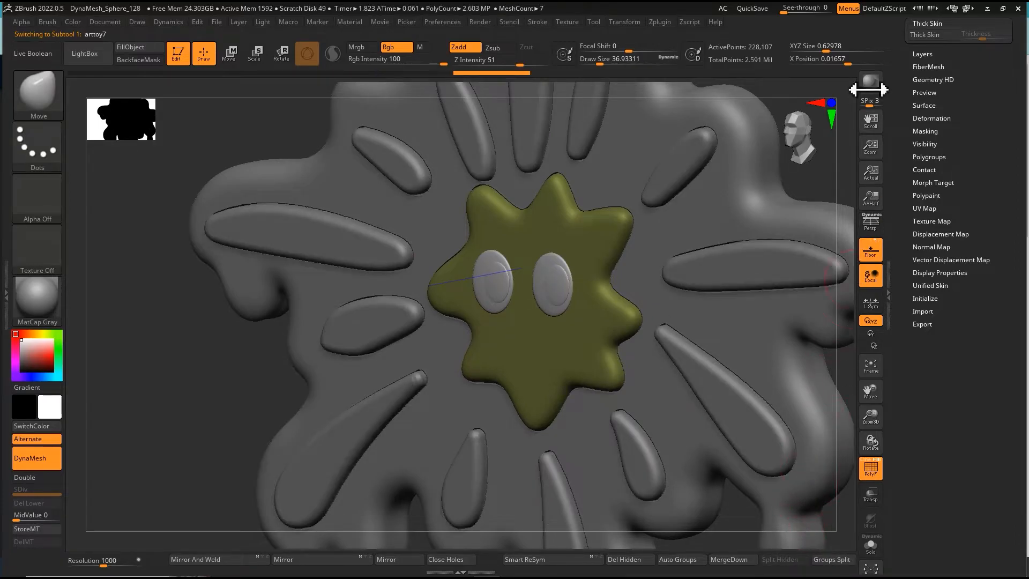
Compare the star6 and star7 outer eye discs and rename the inflated star7 subtool as large.
left_click(929, 53)
left_click_drag(918, 27, 924, 102)
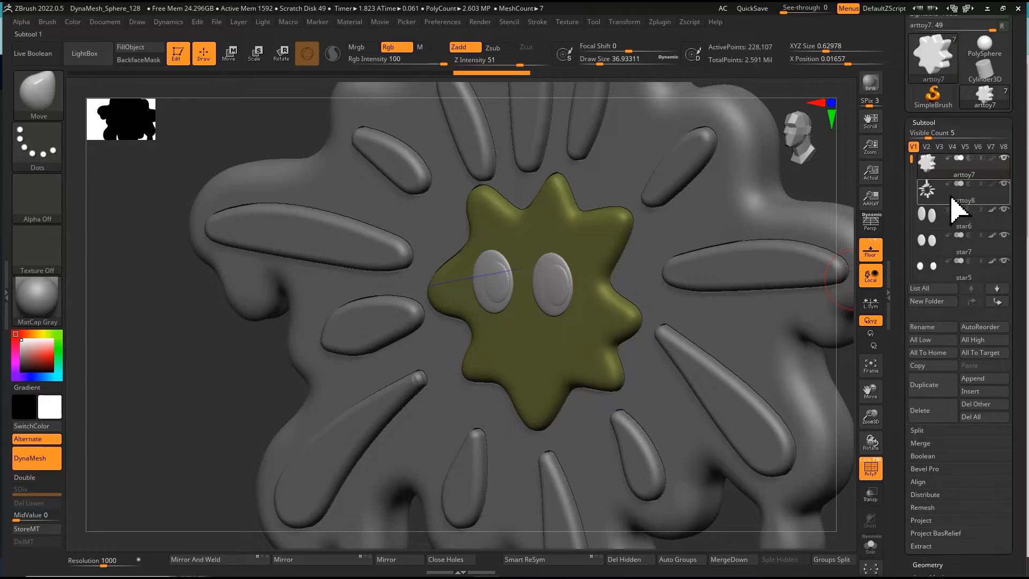
left_click(930, 222)
right_click_drag(628, 346, 648, 290, "ctrl")
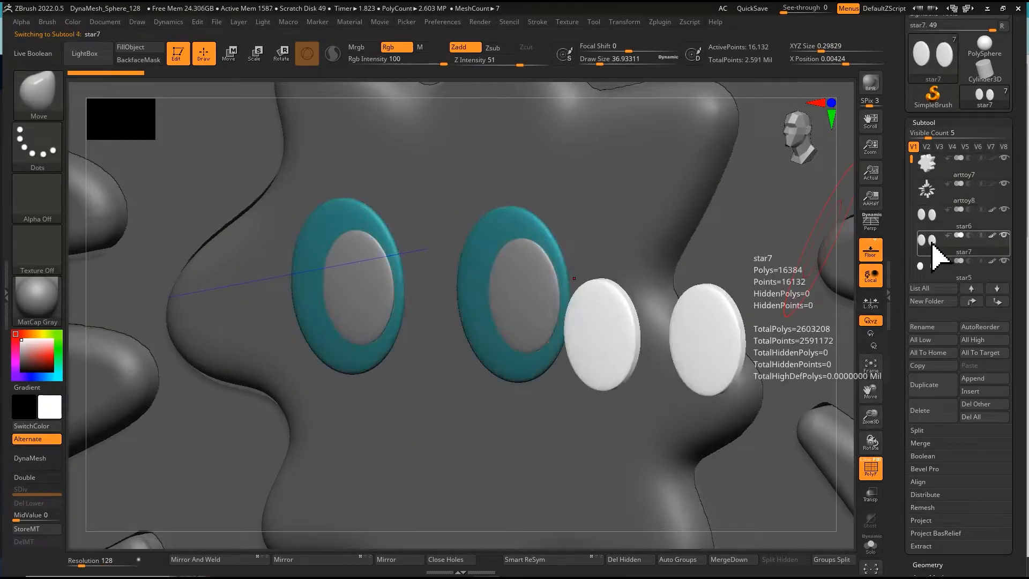
left_click(936, 242)
mouse_move(678, 316)
right_mouse_down("ctrl")
mouse_move(687, 286)
mouse_move(786, 258)
mouse_move(772, 259)
mouse_move(862, 264)
right_mouse_up("ctrl")
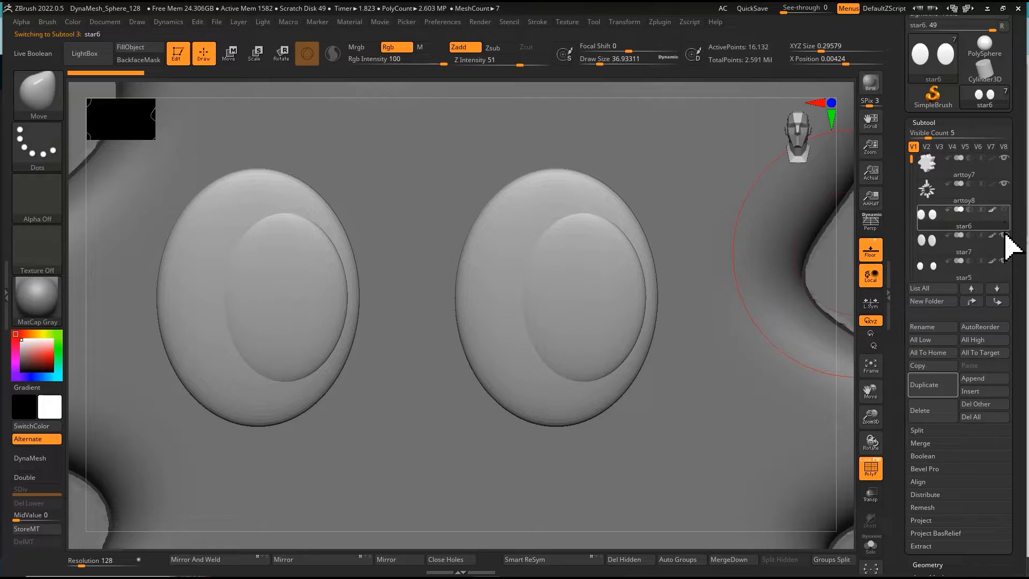
mouse_move(936, 263)
left_click(938, 252)
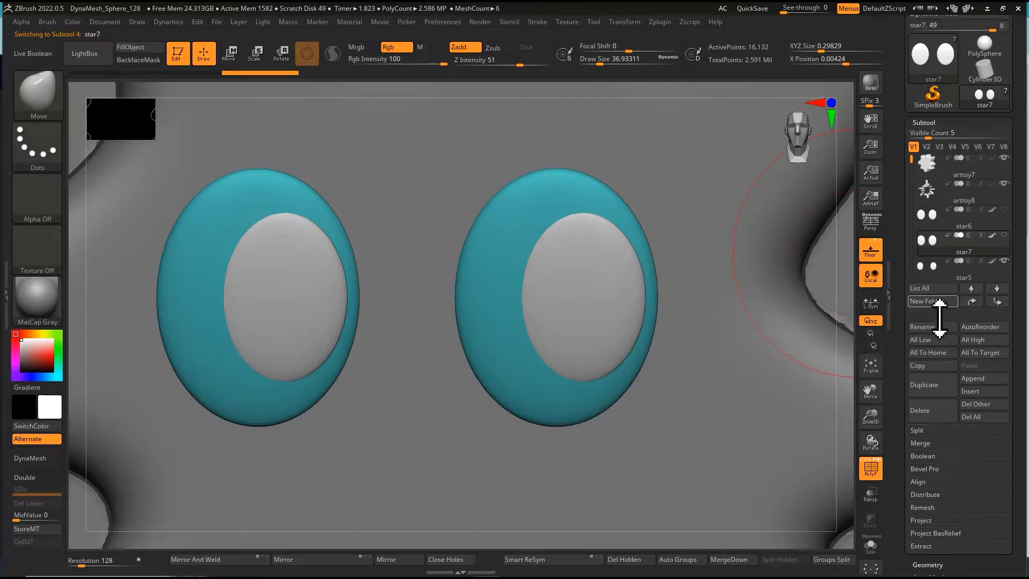
left_click(936, 328)
type("large")
key("Return")
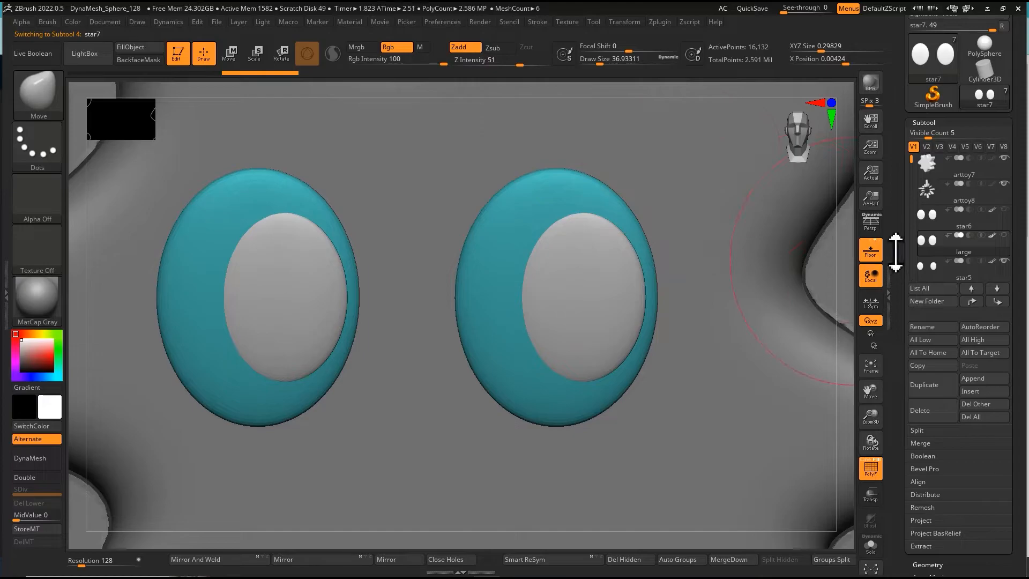
Reorder the large subtool directly below arttoy7, select arttoy7 and inspect the star from the side.
left_click_drag(934, 238, 933, 184)
left_click(929, 163)
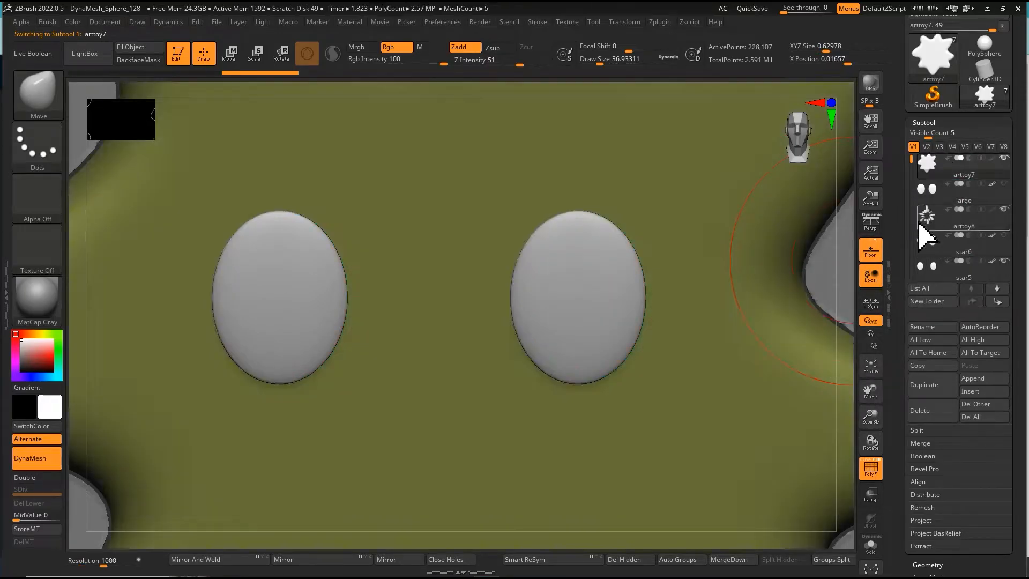
right_click_drag(658, 210, 665, 276, "ctrl")
right_click_drag(665, 276, 646, 264)
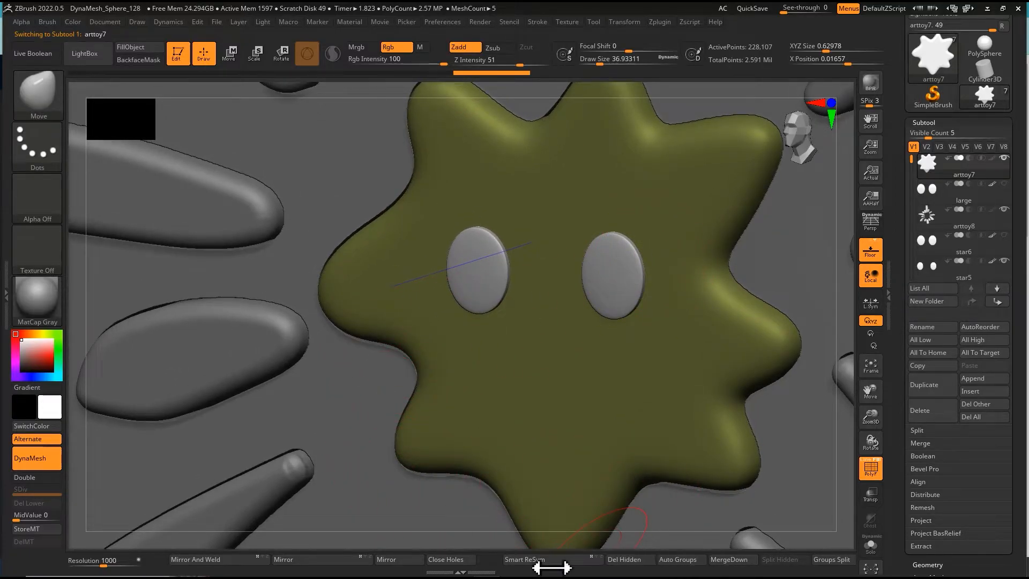
right_click_drag(596, 402, 570, 402)
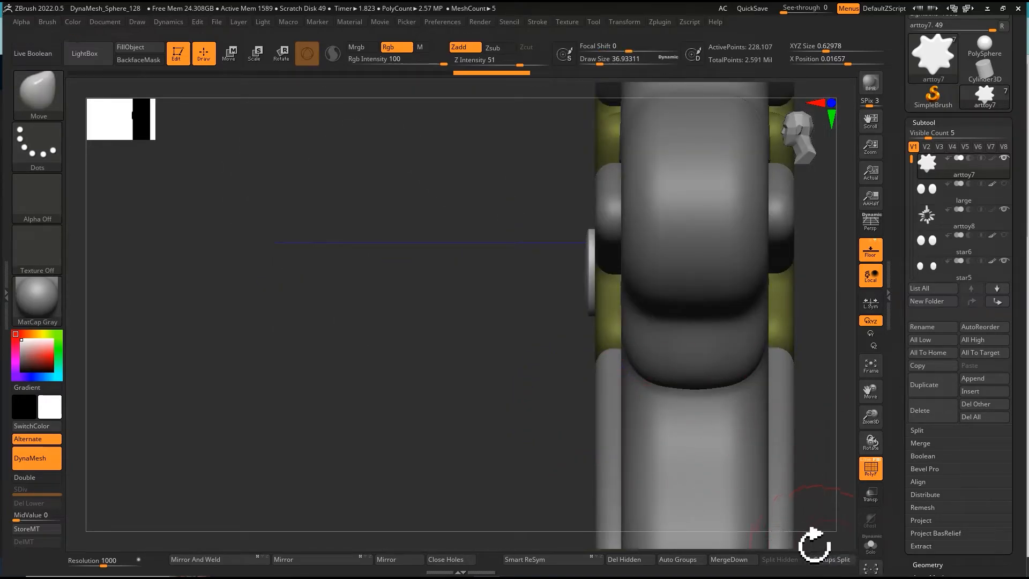
Select the large discs and turn on transparency to inspect how deep they sit in the central star.
left_click(922, 198)
right_click_drag(614, 284, 652, 241, "ctrl")
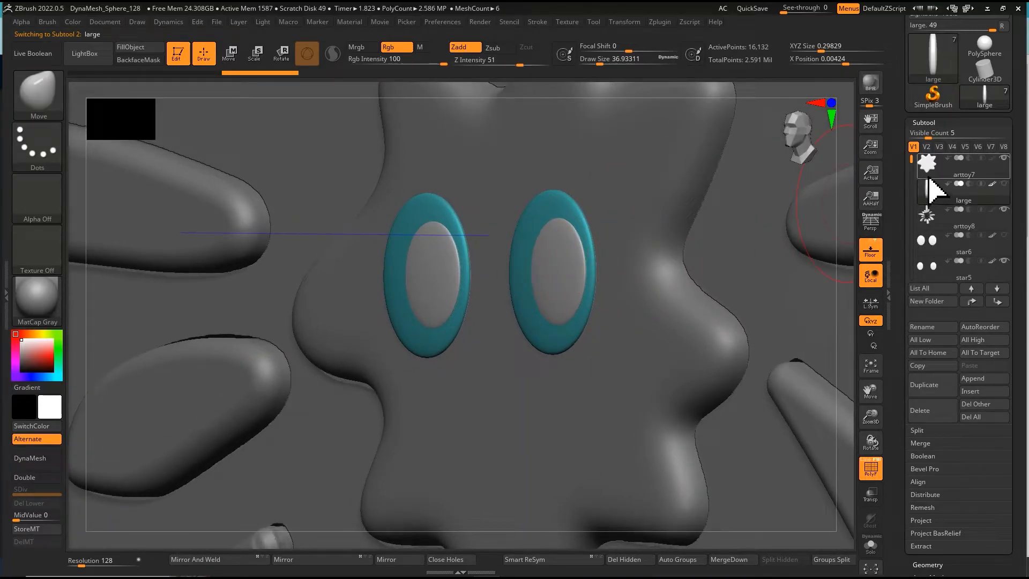
right_click_drag(650, 292, 659, 311)
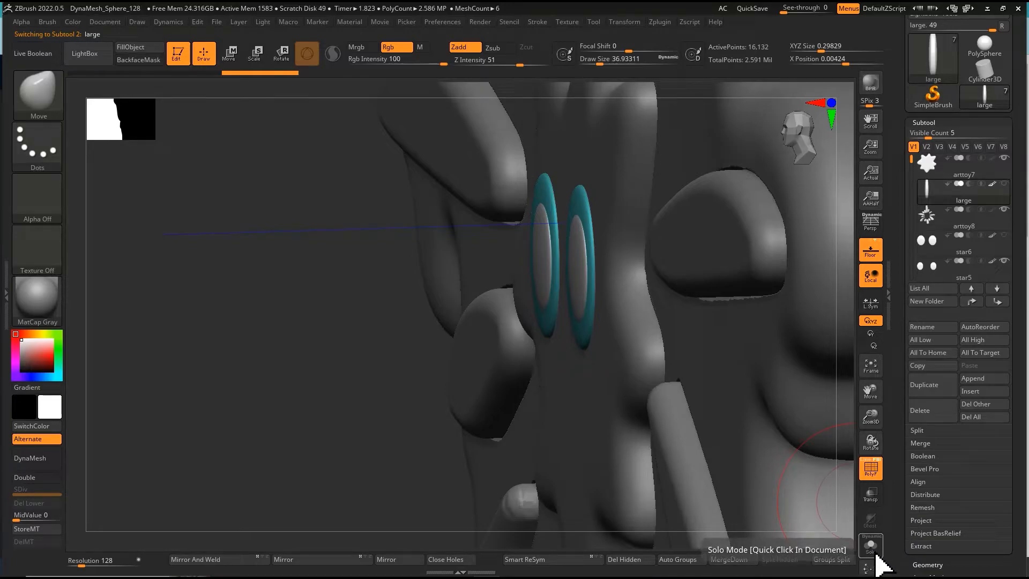
left_click(870, 491)
mouse_move(567, 252)
right_mouse_down("ctrl")
mouse_move(567, 242)
mouse_move(597, 249)
mouse_move(586, 244)
right_mouse_up("ctrl")
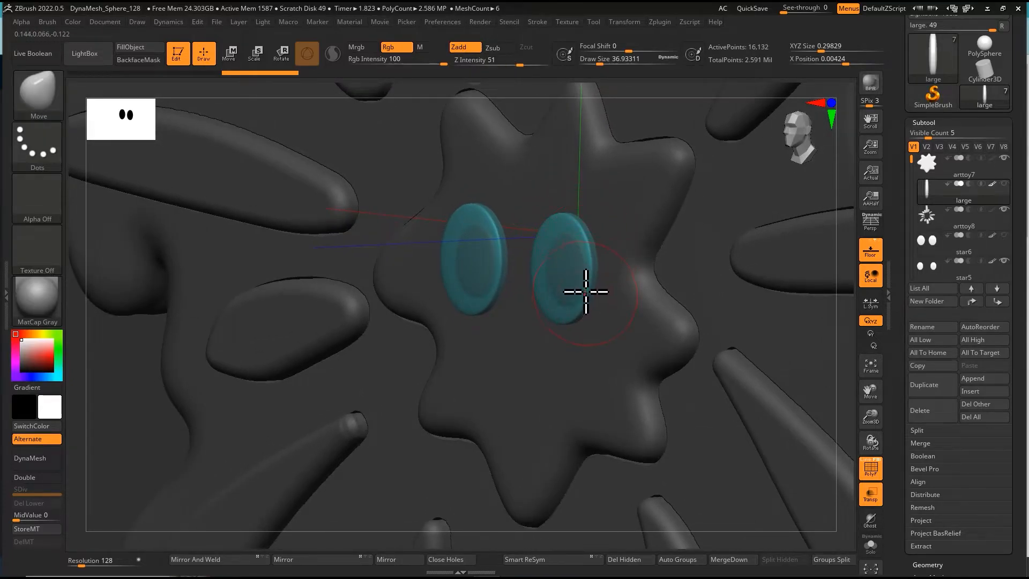
right_click_drag(593, 259, 626, 256)
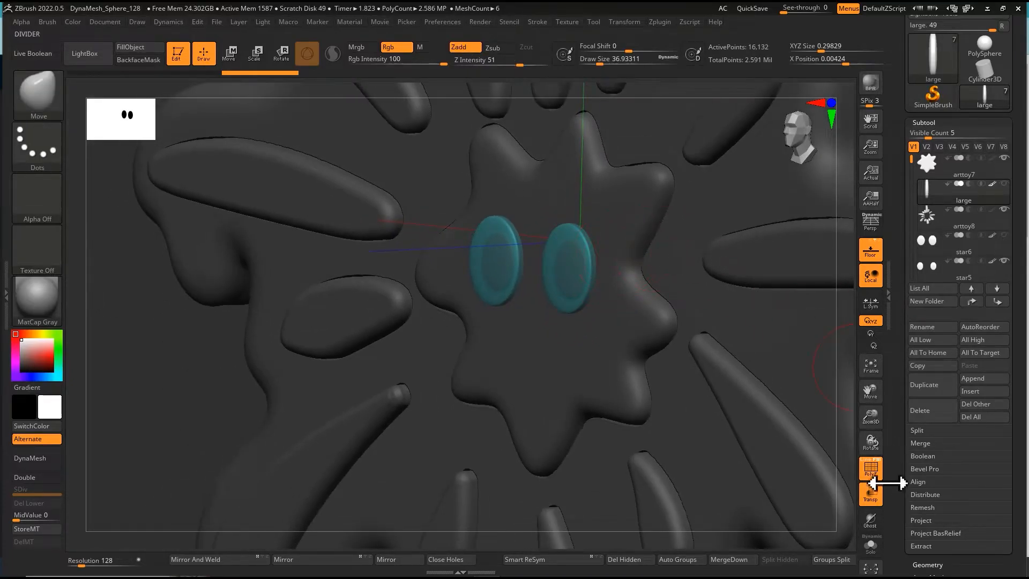
left_click(879, 498)
left_click(878, 499)
right_click_drag(727, 376, 653, 354, "ctrl")
Switch to the browser to check the eyes on the ByeolSatang_IV #56 reference image, and return to ZBrush.
key("alt+Tab")
left_click(708, 299)
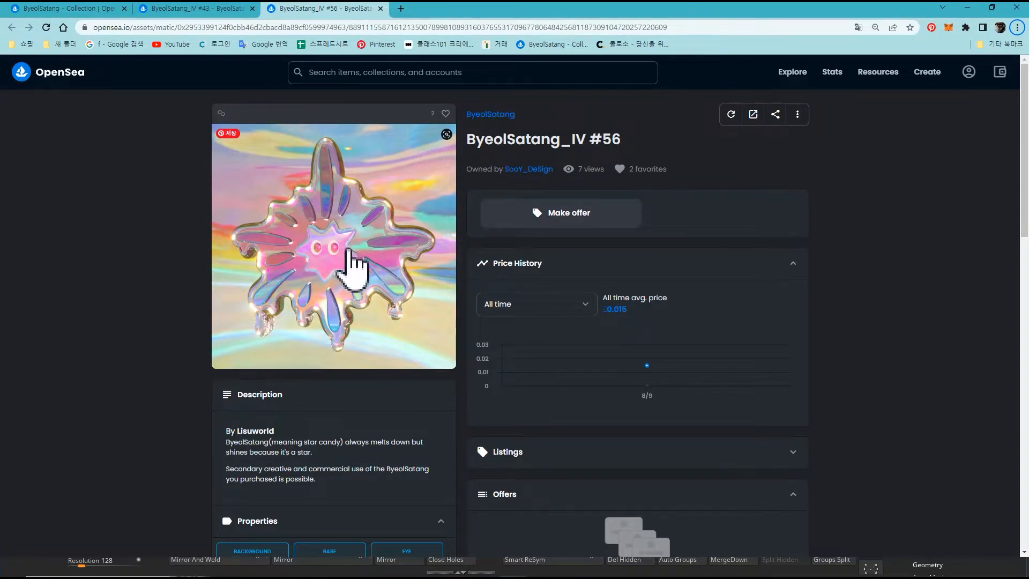
key("alt+Tab")
right_click_drag(539, 267, 568, 322, "ctrl")
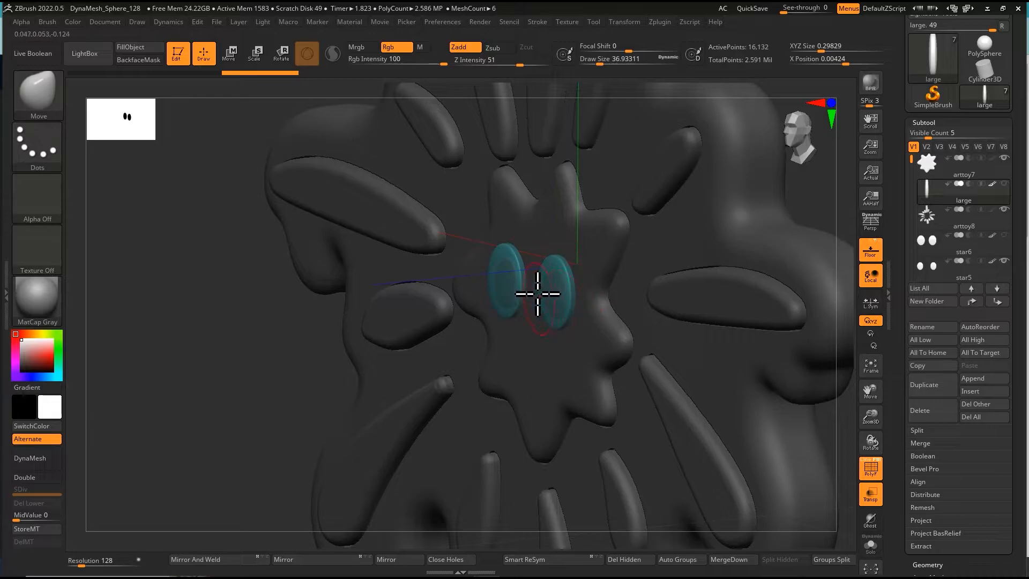
Try thickening and shifting the large eye discs along the depth axis, and undo the changes.
key("e")
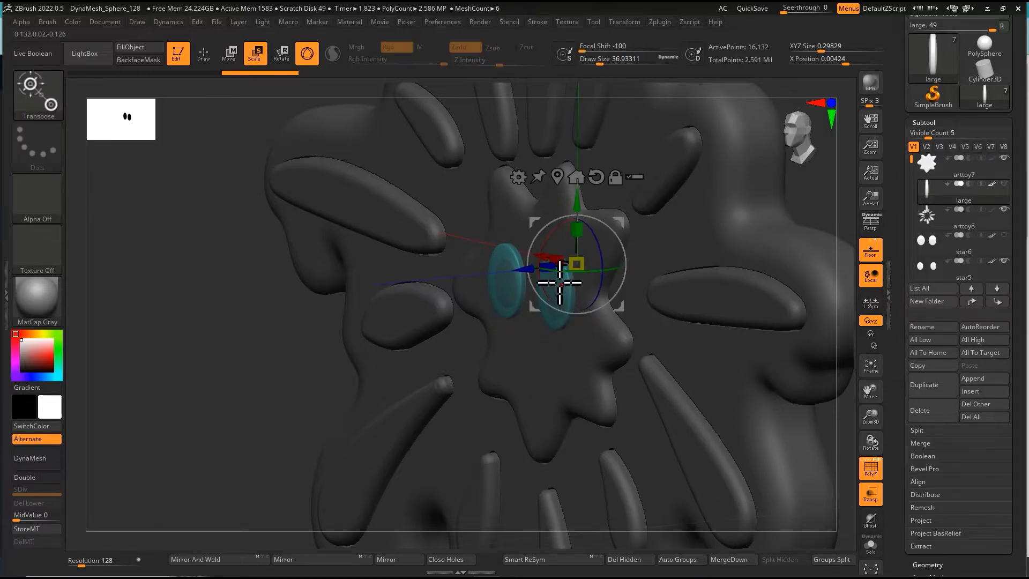
left_click_drag(546, 269, 426, 290)
key("ctrl+z")
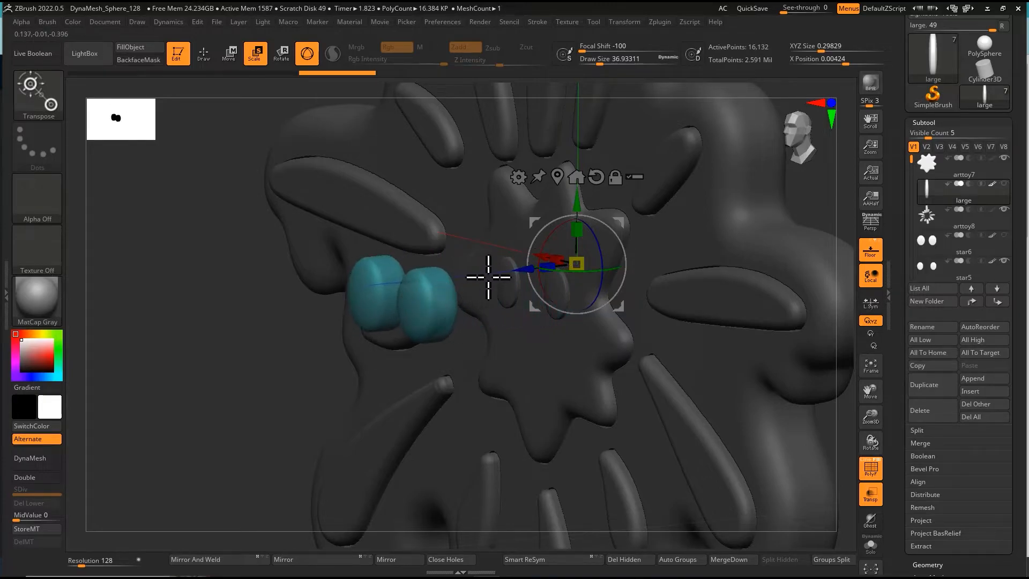
left_click_drag(522, 269, 670, 242)
key("q")
mouse_move(593, 272)
right_mouse_down()
mouse_move(634, 255)
mouse_move(616, 255)
mouse_move(627, 256)
mouse_move(621, 274)
mouse_move(613, 257)
mouse_move(642, 243)
mouse_move(600, 242)
mouse_move(609, 257)
mouse_move(497, 300)
right_mouse_up()
key("ctrl+z")
key("ctrl+z")
Set the large eye discs to subtract and merge them down into arttoy7.
key("w")
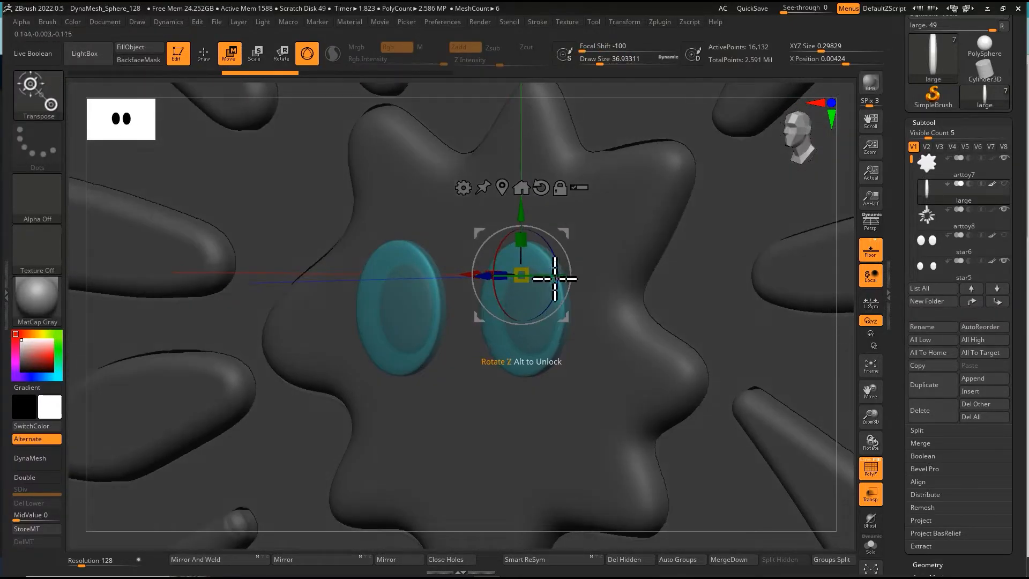
key("q")
right_click_drag(564, 297, 570, 249)
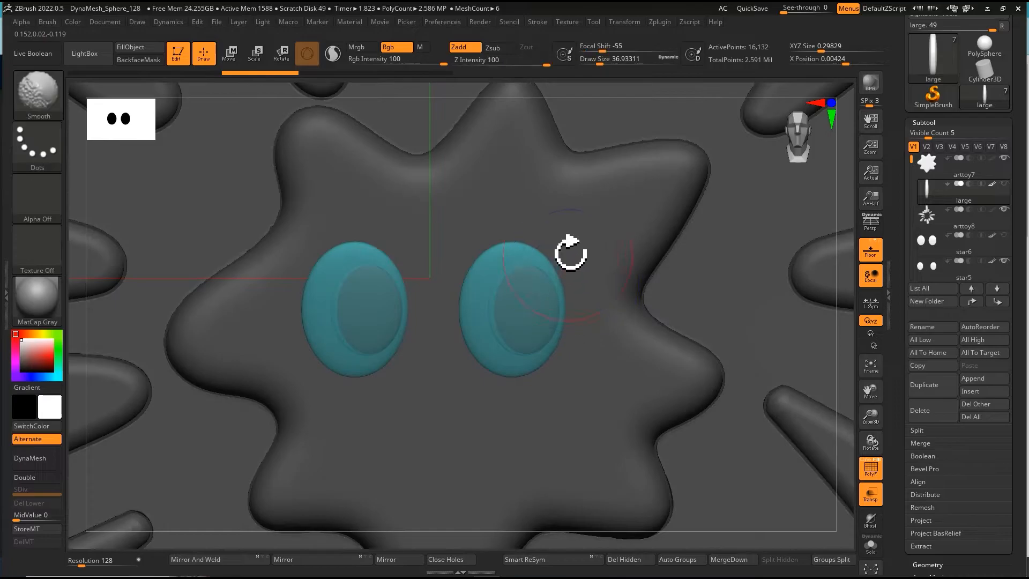
key("w")
left_click(930, 172)
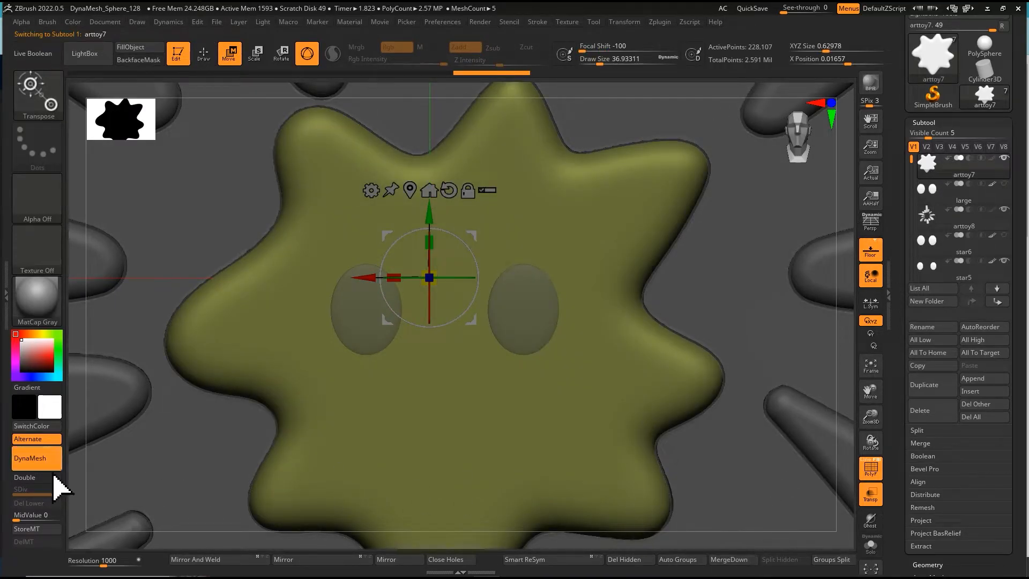
left_click(747, 561)
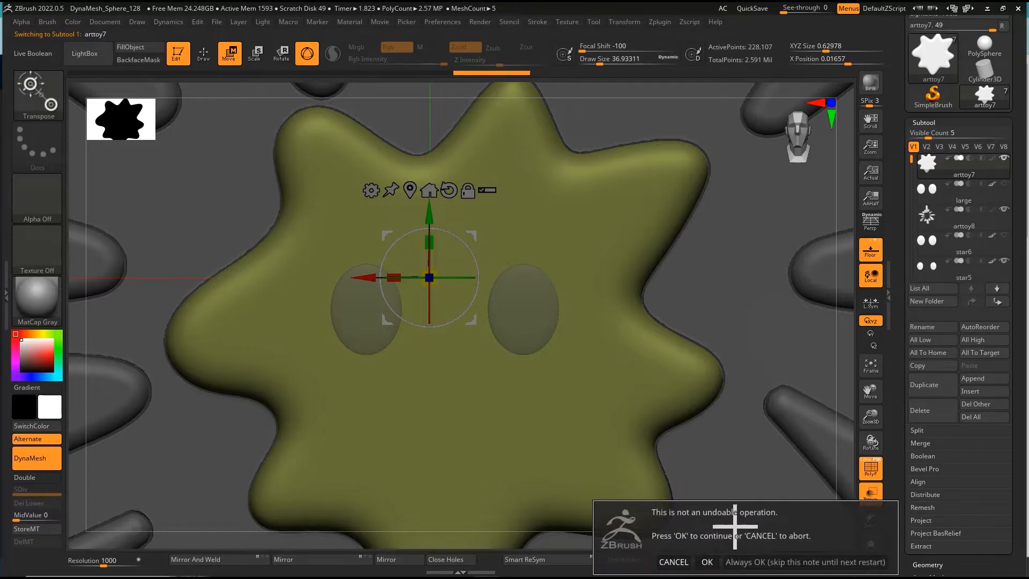
left_click(969, 184)
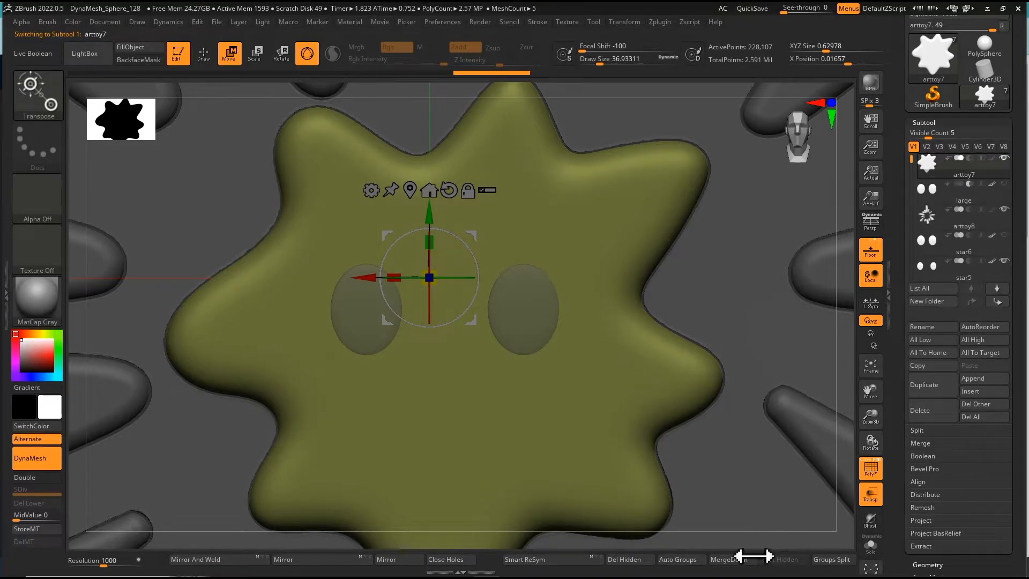
left_click(738, 560)
left_click(715, 559)
Remesh arttoy7 with DynaMesh at resolution 1000 to cut out the eye sockets.
mouse_move(593, 363)
right_mouse_down("ctrl")
mouse_move(544, 222)
mouse_move(712, 223)
right_mouse_up("ctrl")
key("q")
mouse_move(622, 308)
right_mouse_down("ctrl")
mouse_move(620, 353)
mouse_move(593, 347)
mouse_move(609, 354)
mouse_move(597, 349)
mouse_move(603, 364)
mouse_move(595, 345)
mouse_move(579, 361)
mouse_move(620, 362)
right_mouse_up("ctrl")
key("w")
Turn off transparency and inspect the eye socket edges up close with the polyframe on and off.
left_click(881, 469)
left_click(873, 491)
key("q")
key("w")
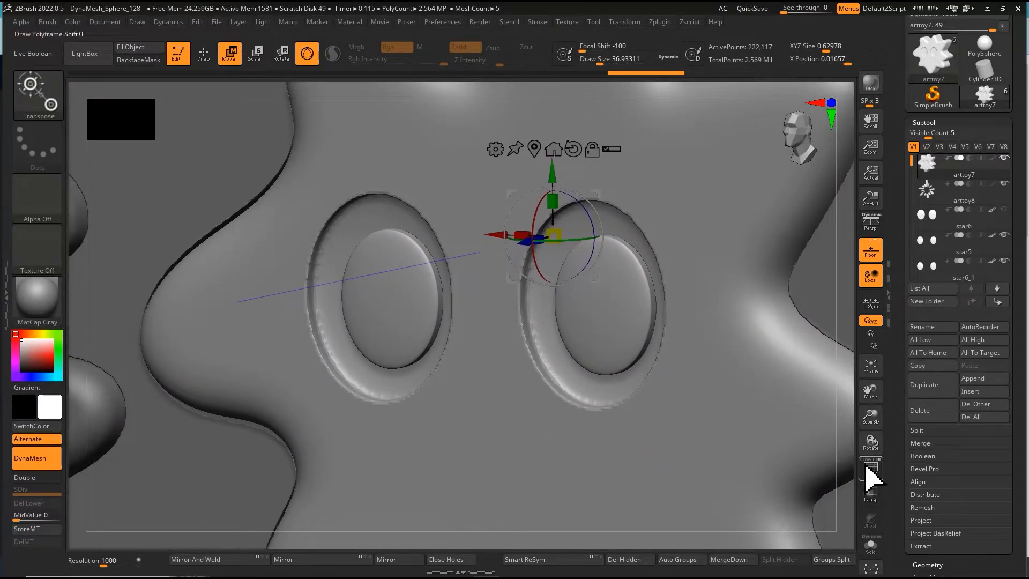
left_click(871, 468)
right_click_drag(770, 420, 795, 408, "ctrl")
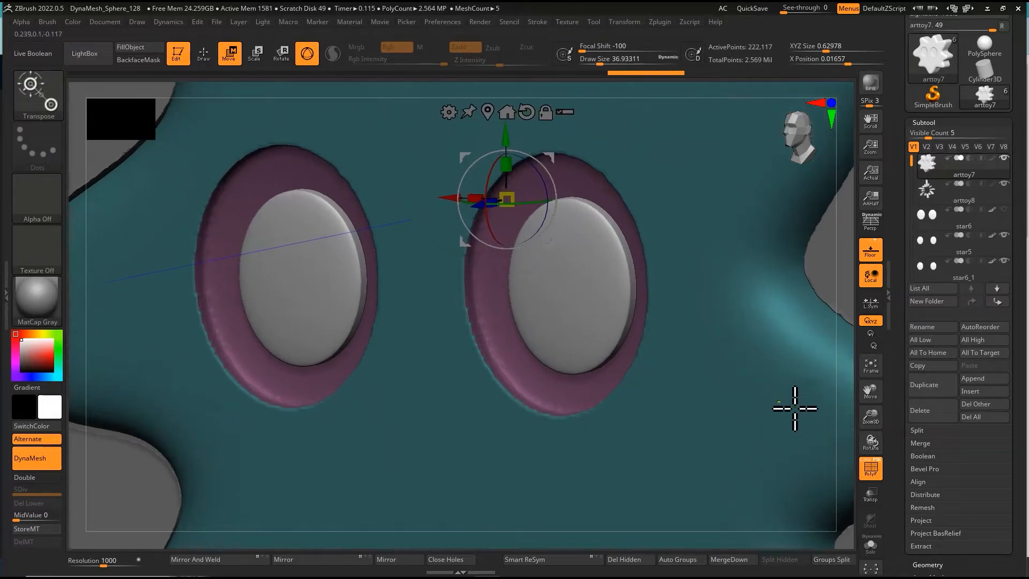
left_click(871, 469)
right_click_drag(726, 336, 715, 326, "ctrl")
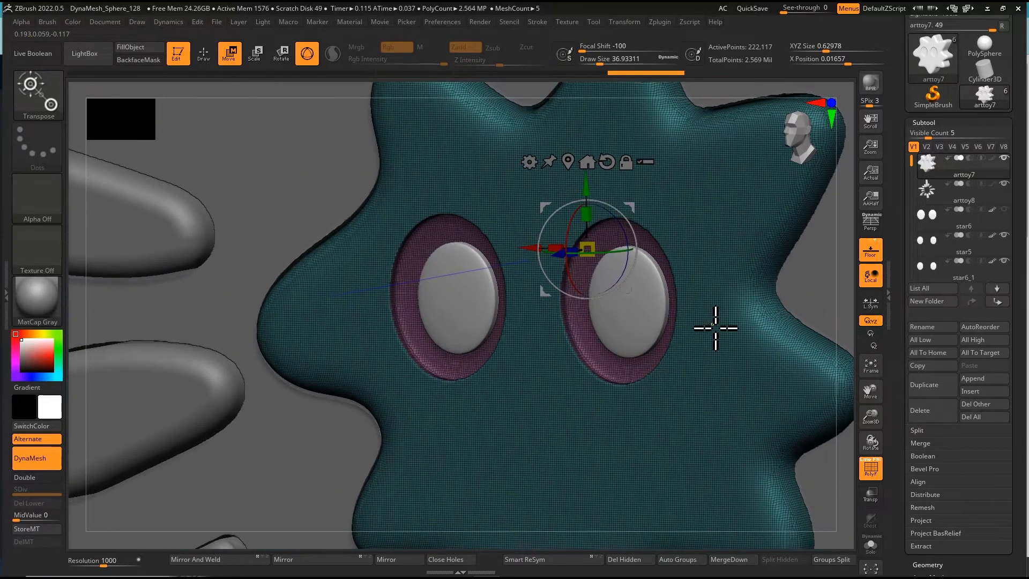
left_click(871, 468)
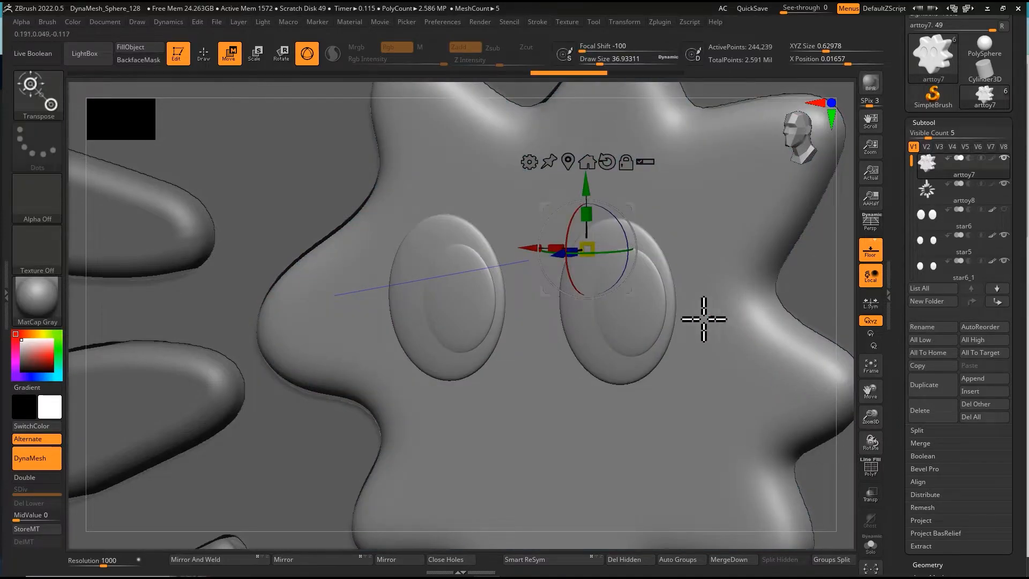
Undo the DynaMesh cut and split the large eye discs back off arttoy7 into their own subtool.
key("q")
left_click(700, 231, "ctrl+shift")
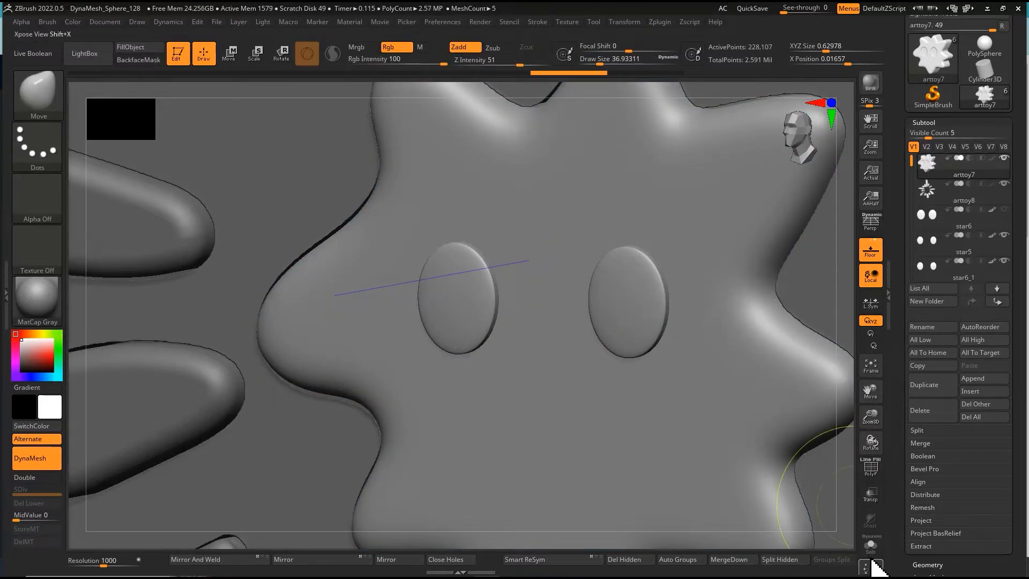
left_click(798, 565)
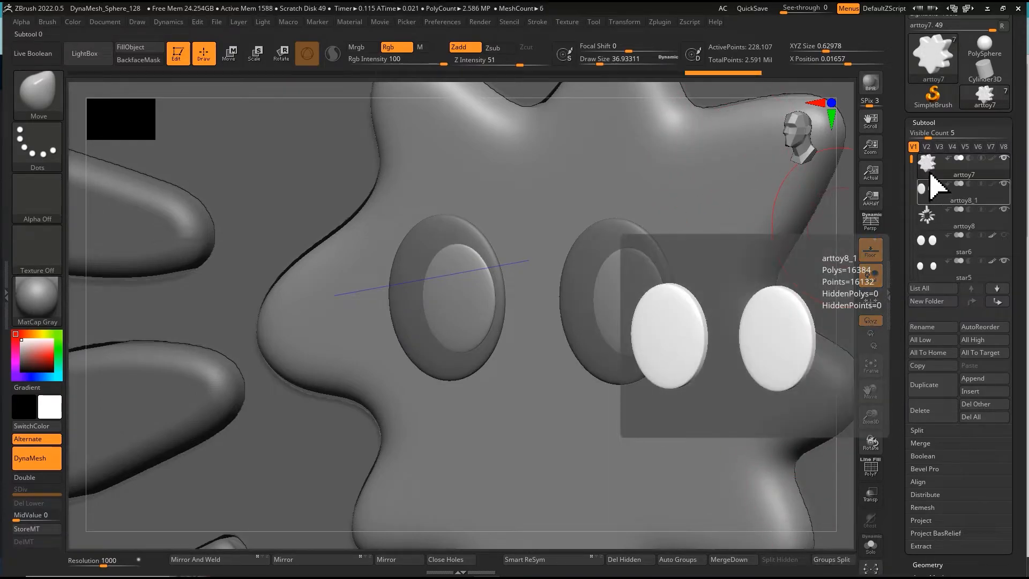
Raise the DynaMesh resolution of arttoy7 to 2000 and remesh the central star.
key("ctrl")
right_click_drag(653, 298, 639, 262, "ctrl")
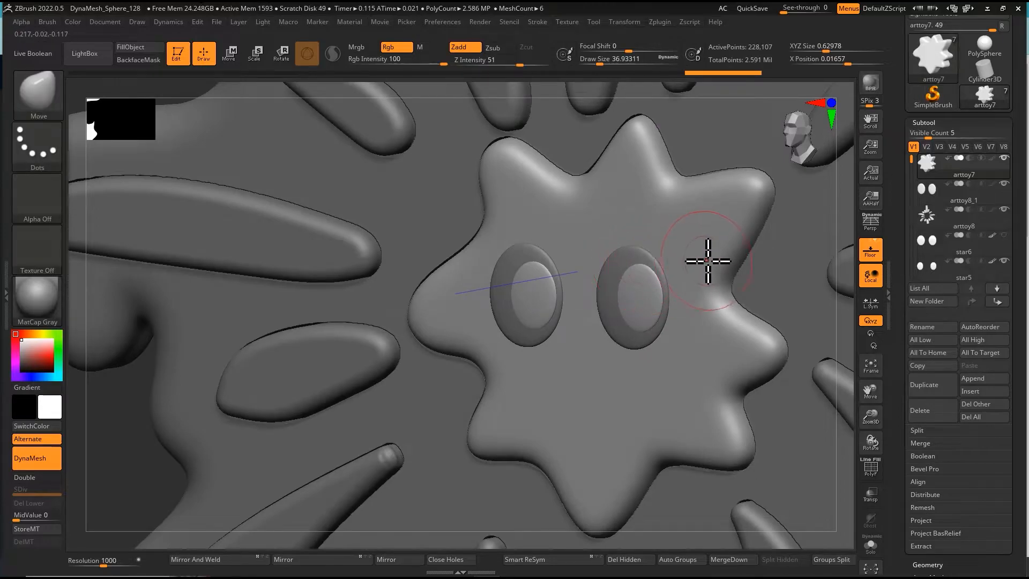
left_click_drag(122, 562, 125, 561)
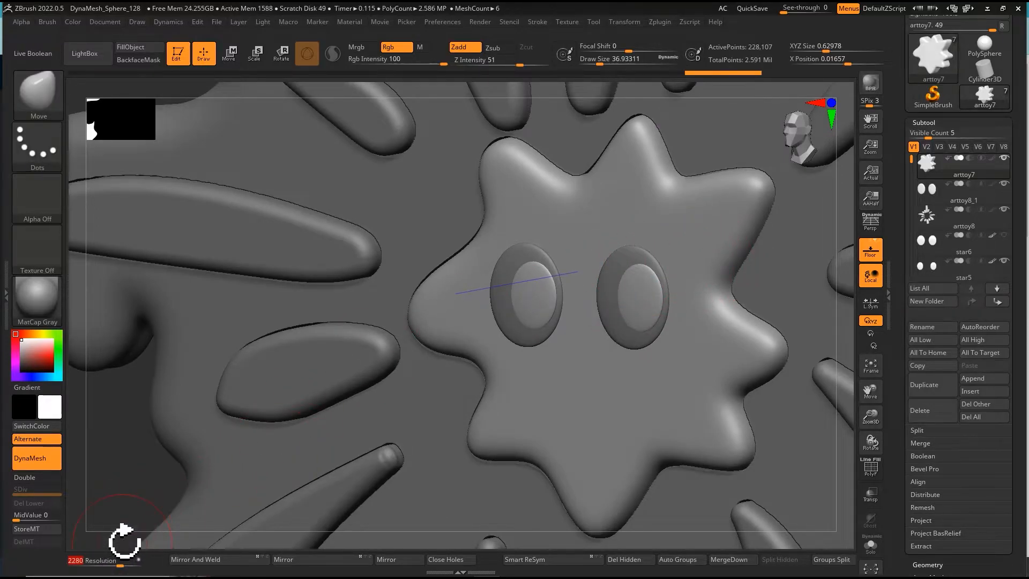
left_click(870, 467)
key("ctrl")
left_click_drag(93, 462, 122, 481, "ctrl")
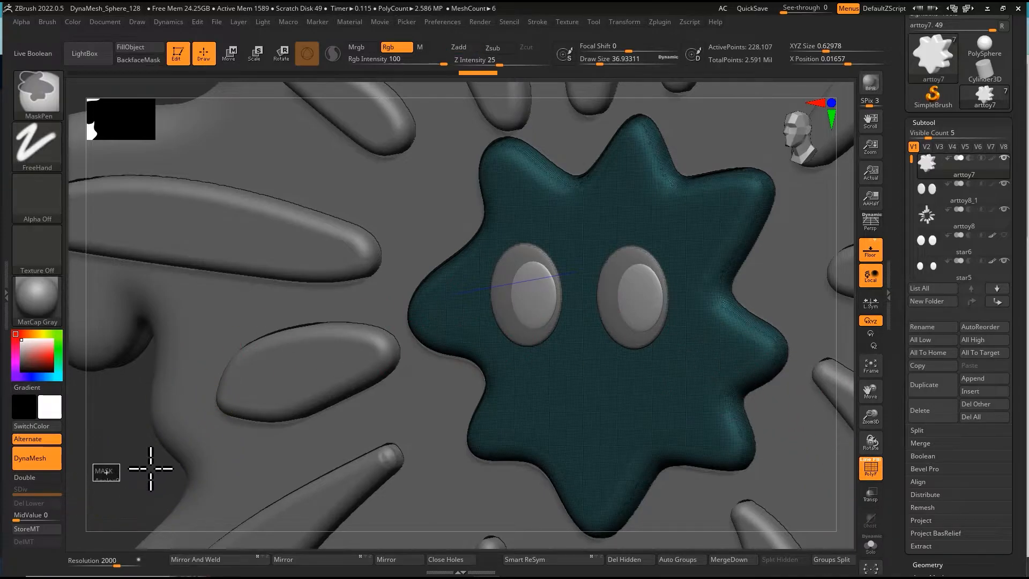
right_click_drag(531, 274, 624, 309, "ctrl")
mouse_move(624, 308)
right_mouse_down("alt")
mouse_move(567, 317)
mouse_move(628, 335)
right_mouse_up("alt")
left_click(871, 467)
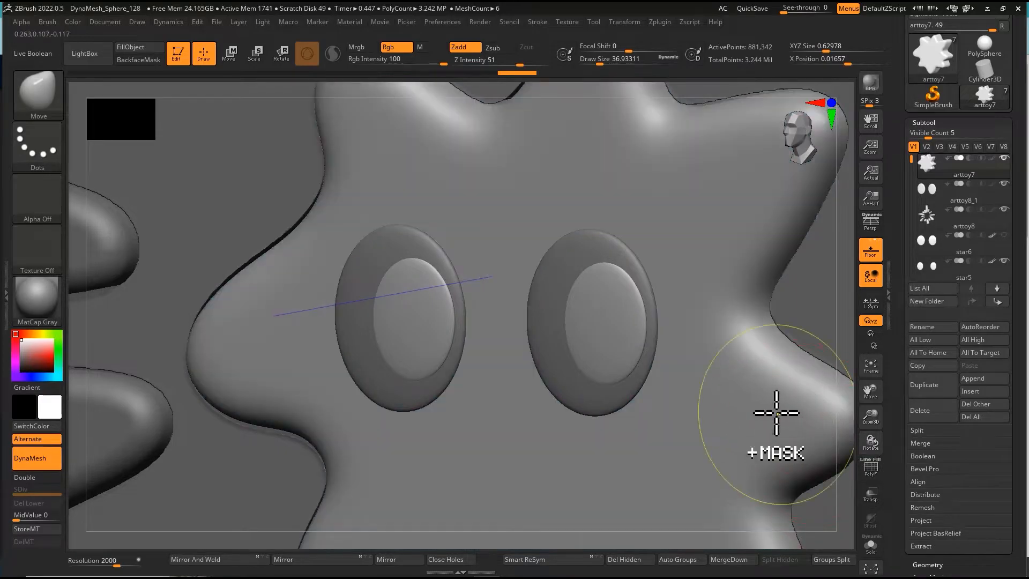
Set the arttoy8_1 discs to subtract, merge them down into arttoy7 and remesh to cut the eye sockets.
right_click_drag(777, 408, 839, 356, "ctrl")
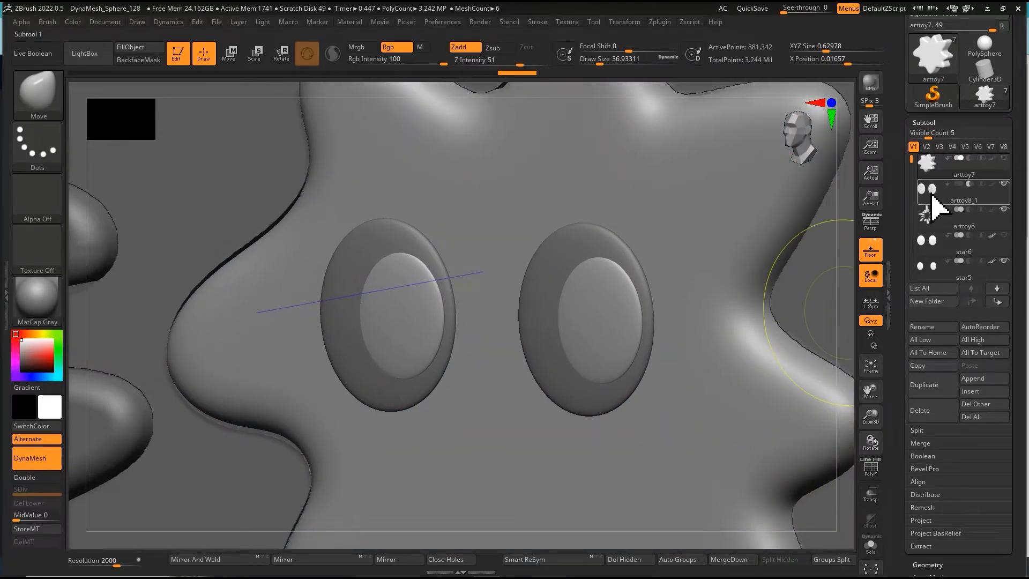
left_click(744, 564)
left_click(694, 562)
right_click_drag(599, 387, 509, 292, "ctrl")
left_click_drag(170, 482, 188, 490, "ctrl")
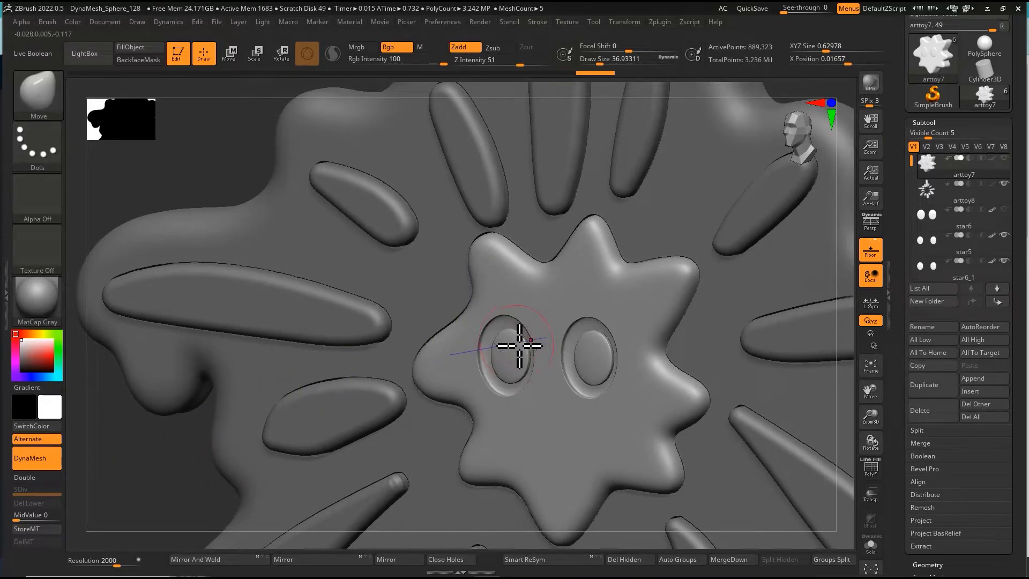
Inspect the eye discs in their new sockets up close, from the front, at an angle and on the whole toy.
right_click_drag(567, 344, 614, 269, "ctrl")
right_click_drag(647, 324, 677, 324, "ctrl")
right_click_drag(611, 349, 616, 414, "ctrl")
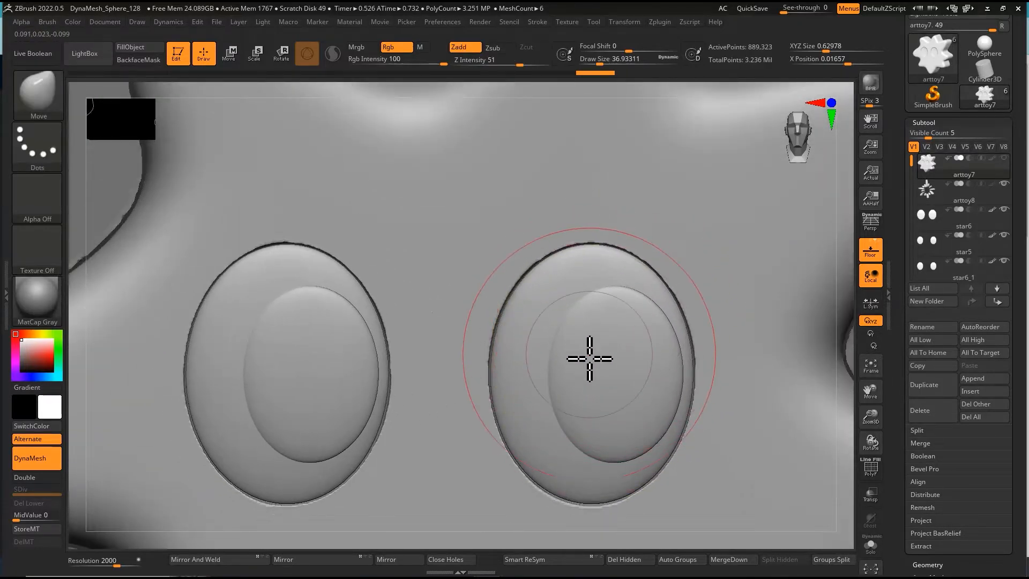
right_click_drag(536, 304, 601, 290, "ctrl")
right_click_drag(601, 289, 568, 264, "ctrl")
right_click_drag(567, 264, 563, 207, "ctrl")
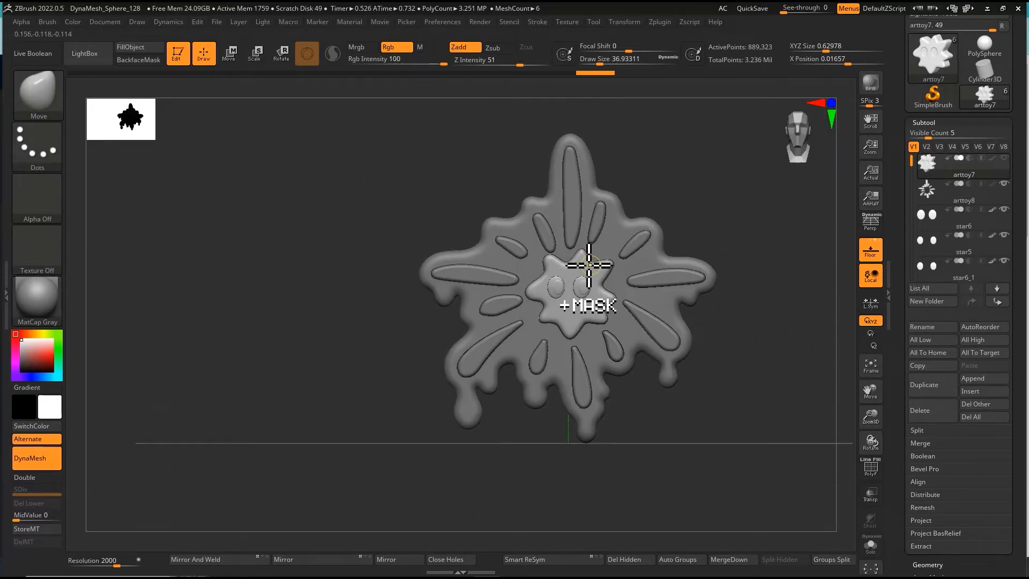
right_click_drag(589, 265, 602, 374, "ctrl")
mouse_move(577, 349)
right_mouse_down("ctrl")
mouse_move(554, 242)
mouse_move(586, 264)
mouse_move(567, 273)
mouse_move(587, 272)
mouse_move(579, 350)
mouse_move(597, 409)
mouse_move(637, 287)
right_mouse_up("ctrl")
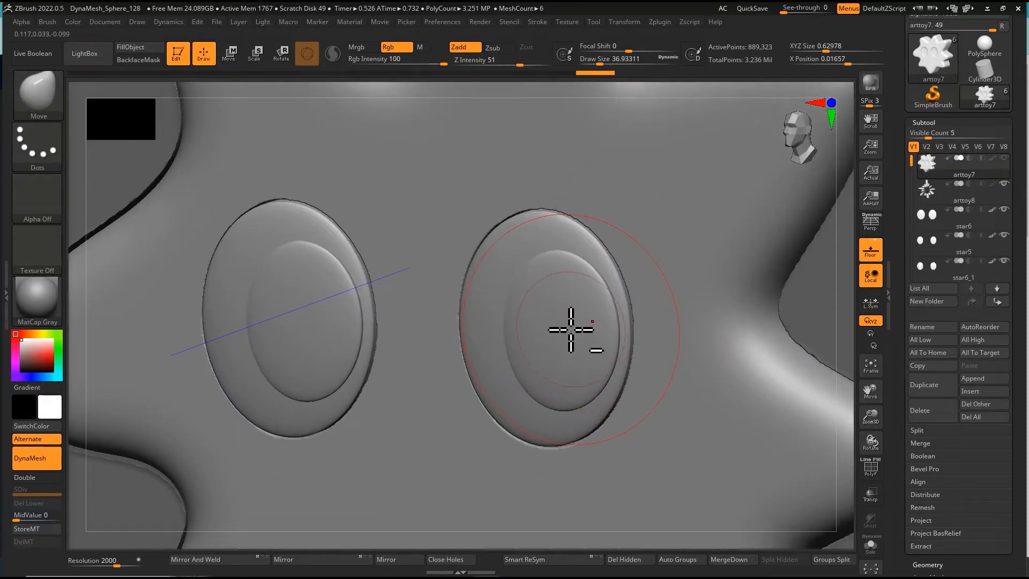
Select the star5 discs, toggle the visibility of arttoy7 and examine from the side how the eye parts sit.
mouse_move(932, 225)
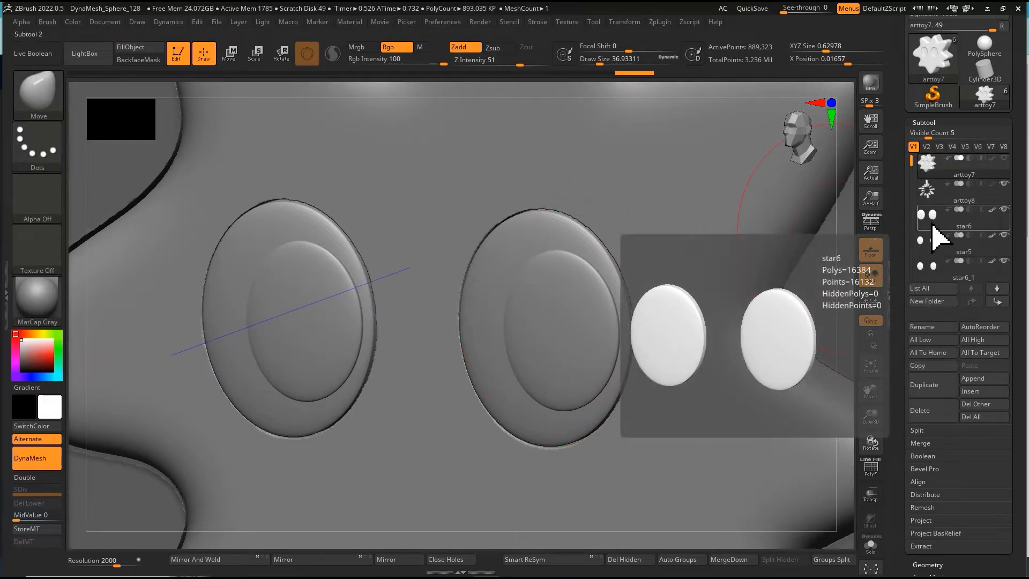
left_click(937, 246)
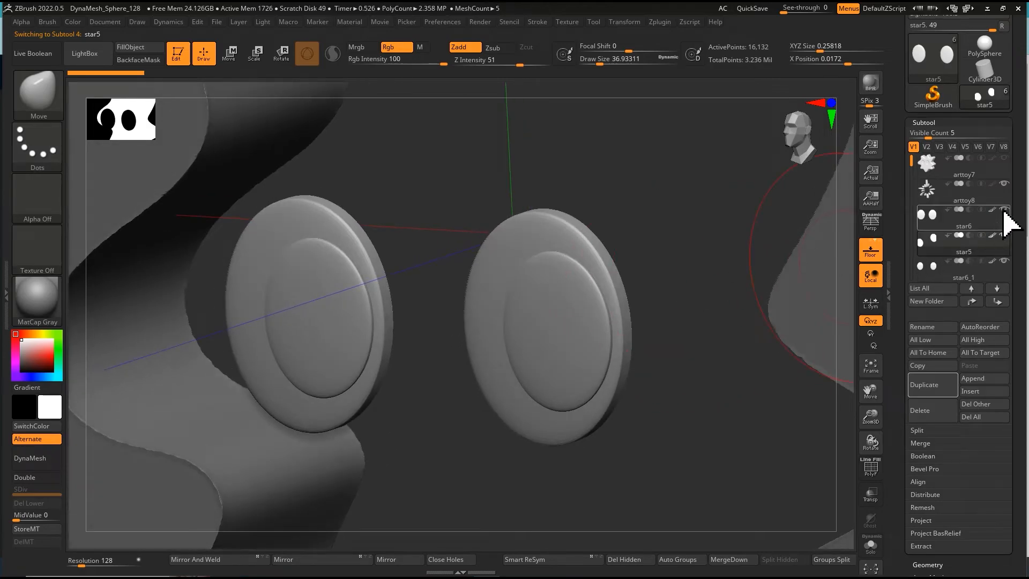
left_click(1006, 162)
right_click_drag(665, 281, 610, 296)
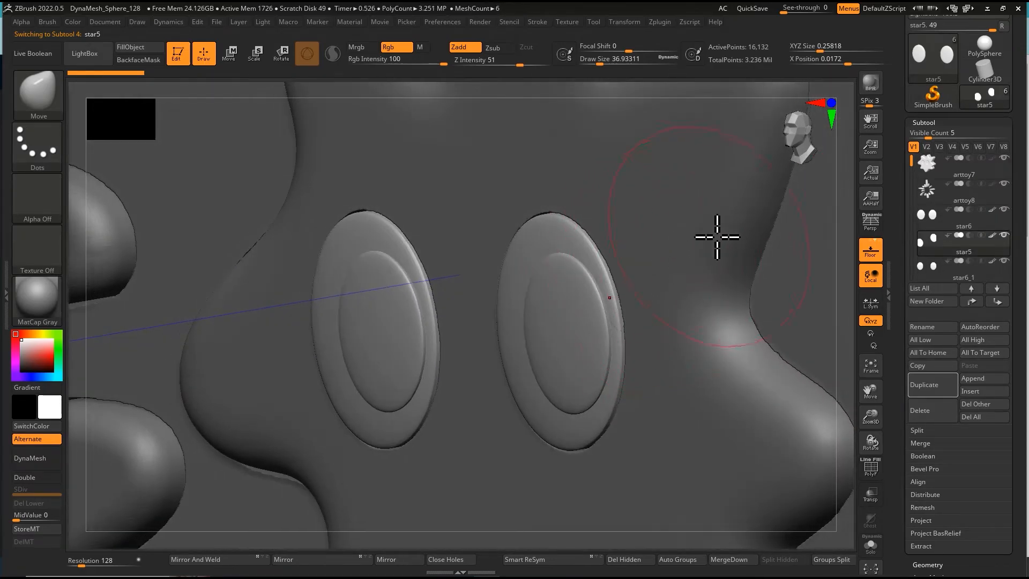
mouse_move(552, 337)
right_mouse_down()
mouse_move(526, 342)
mouse_move(663, 229)
right_mouse_up()
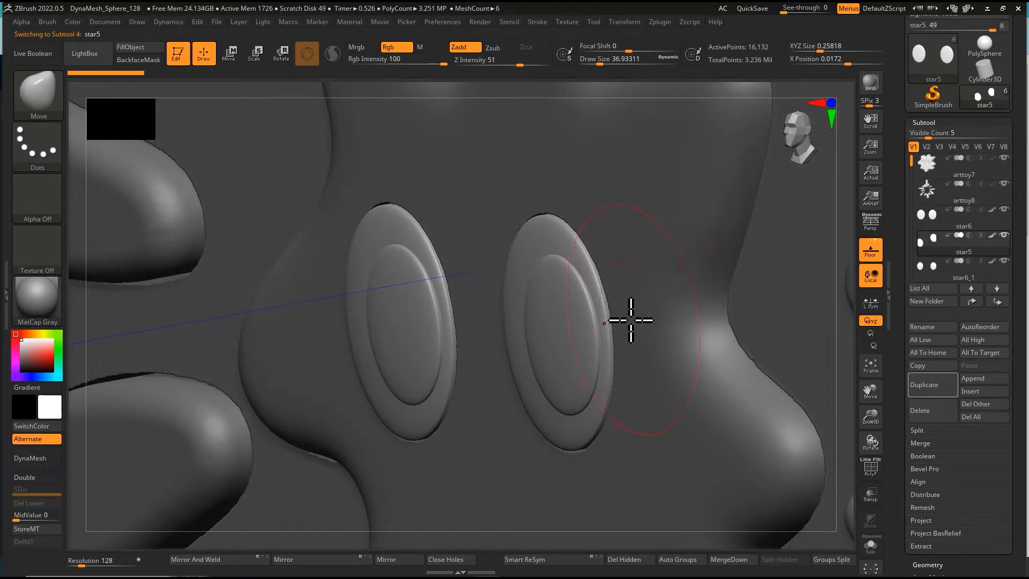
right_click_drag(626, 328, 605, 304)
right_click(606, 304)
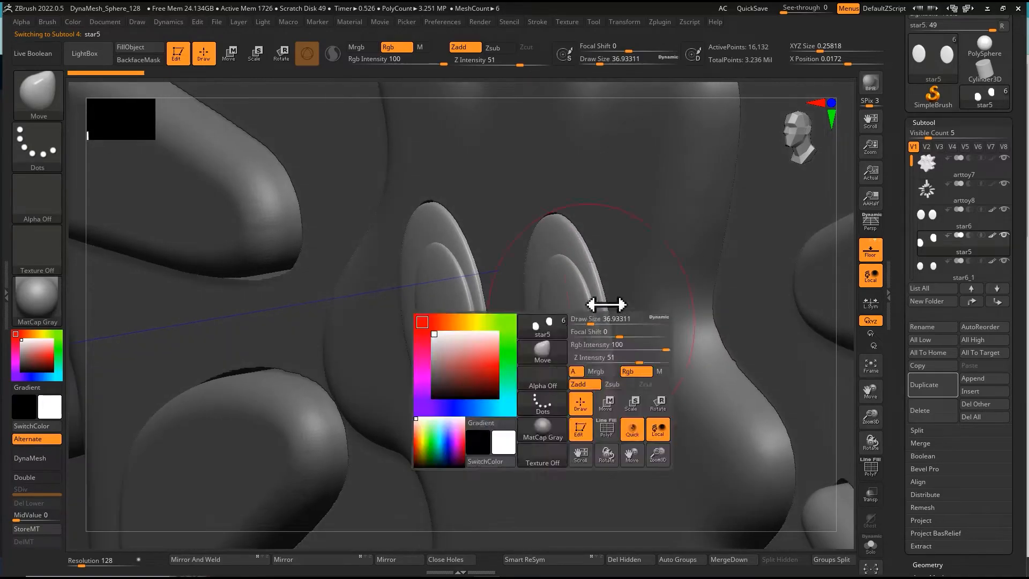
Delete the star6_1 subtool.
left_click(928, 277)
left_click(936, 413)
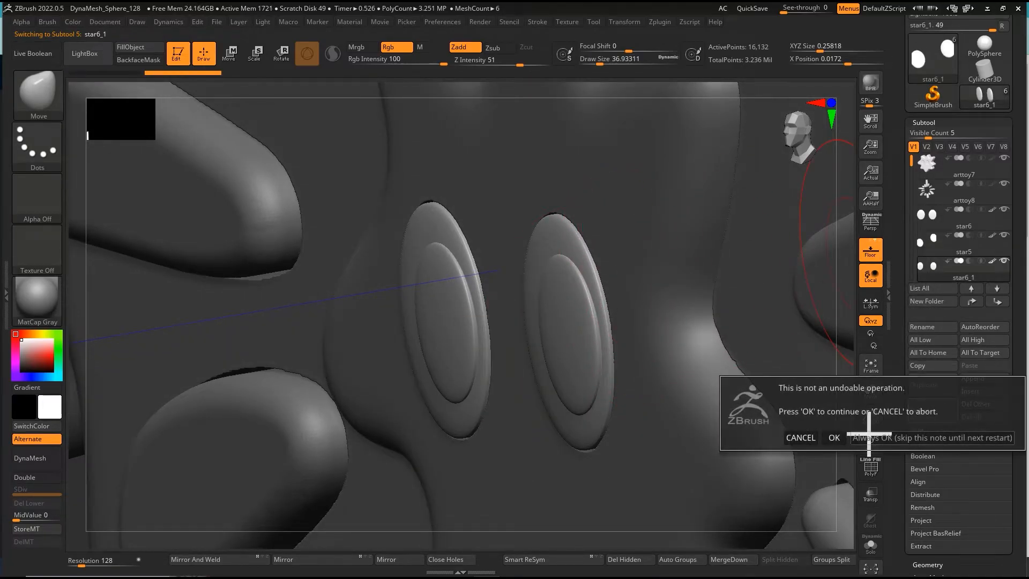
left_click(834, 438)
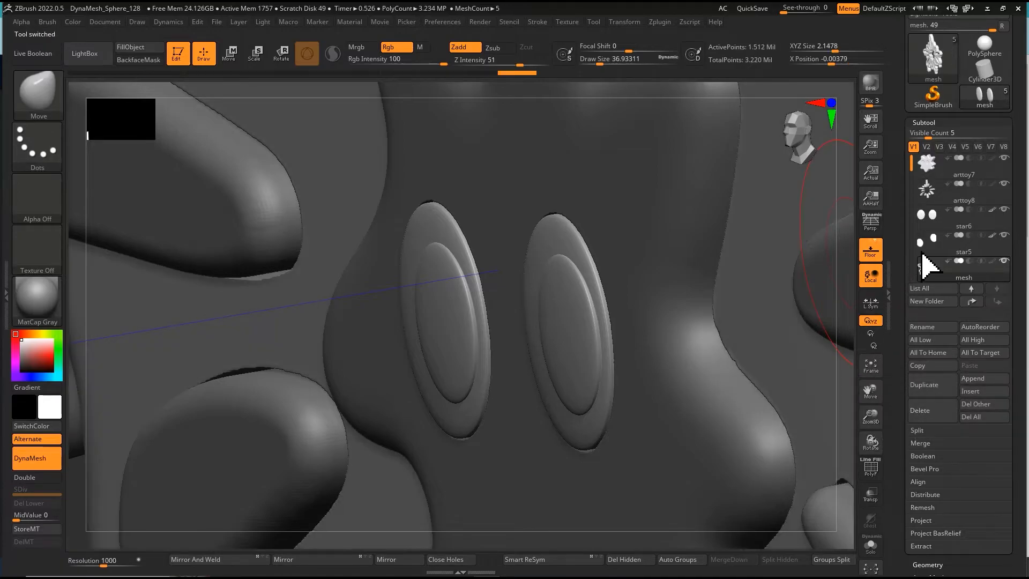
Duplicate the star5 eye discs and rename the copy as large.
left_click(931, 248)
key("e")
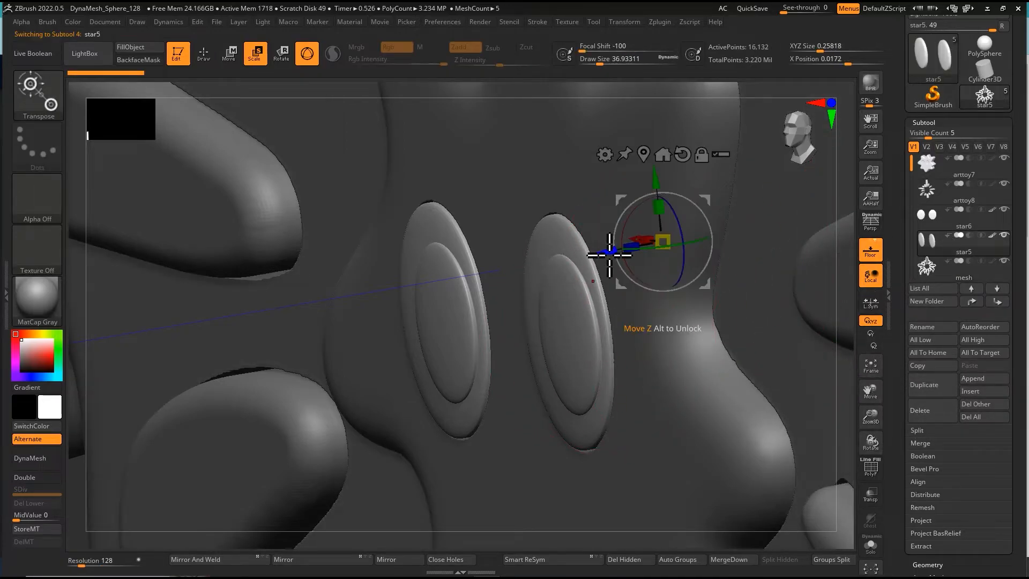
left_click_drag(613, 253, 612, 253)
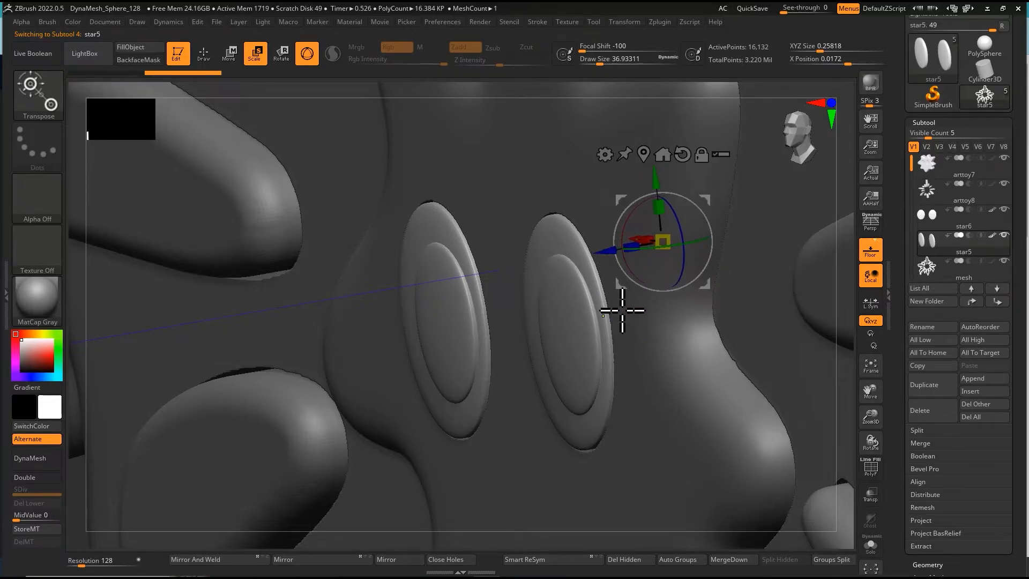
key("q")
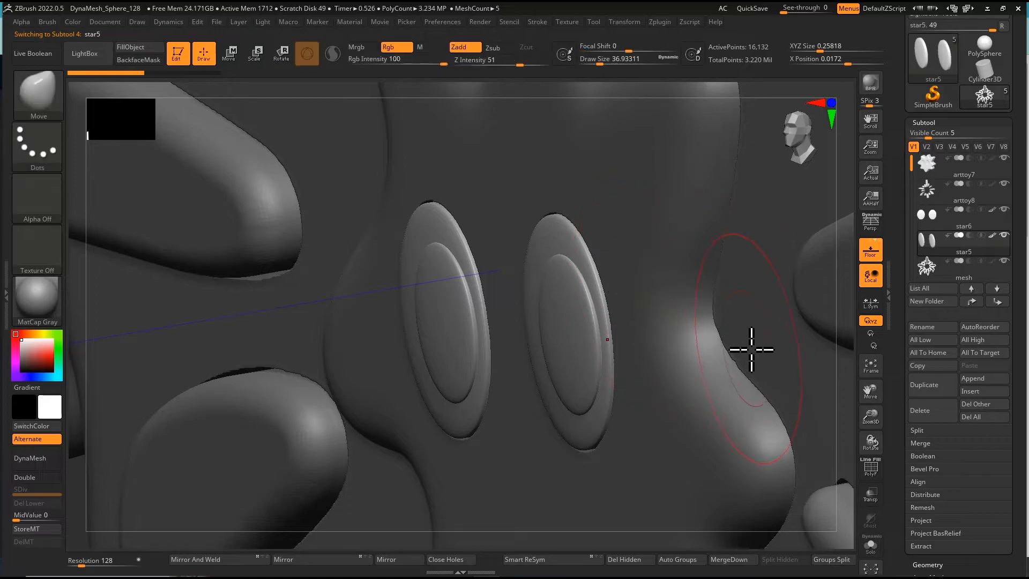
left_click(936, 389)
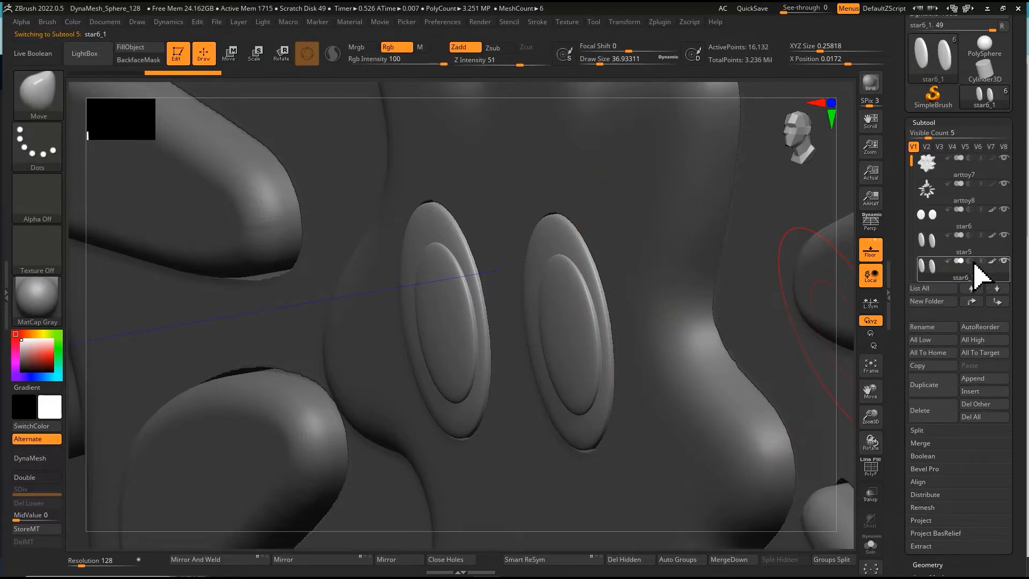
left_click(934, 327)
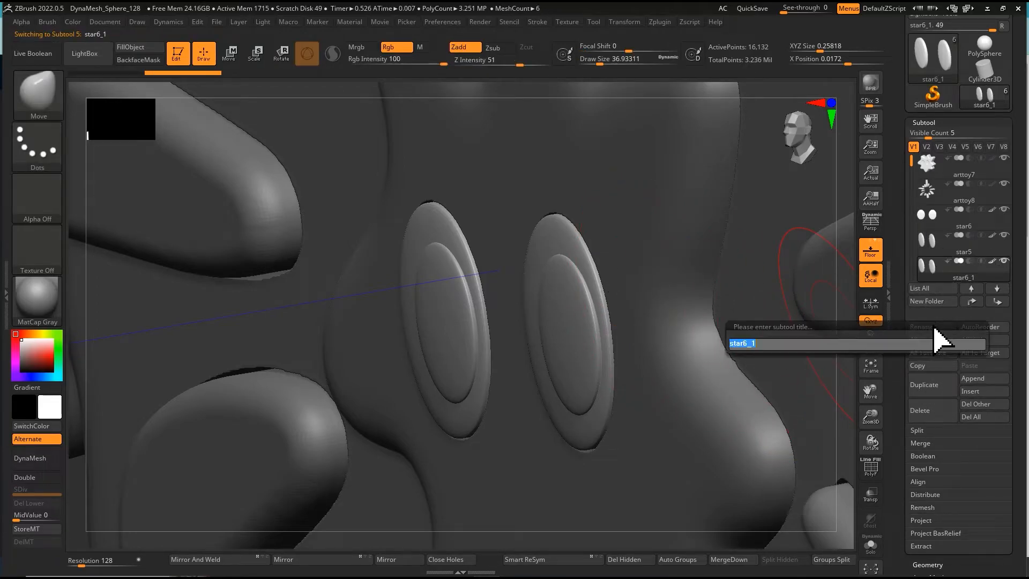
type("lar")
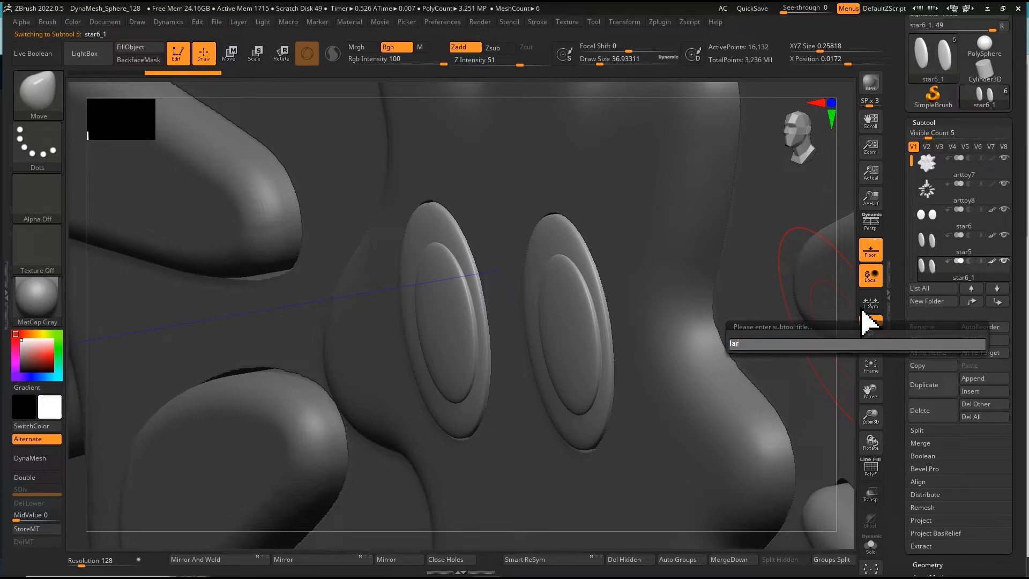
type("ge")
key("Return")
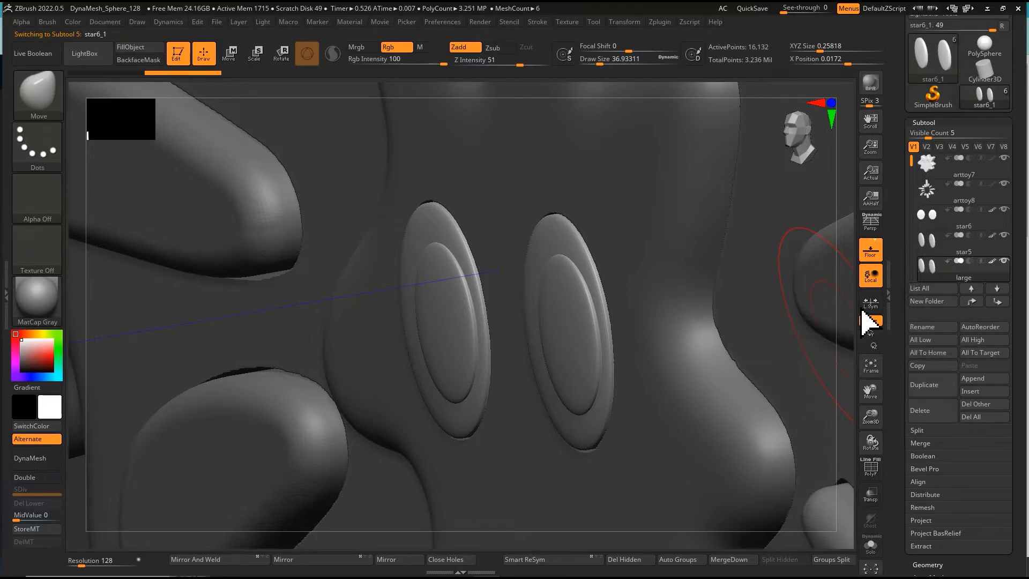
left_click(928, 122)
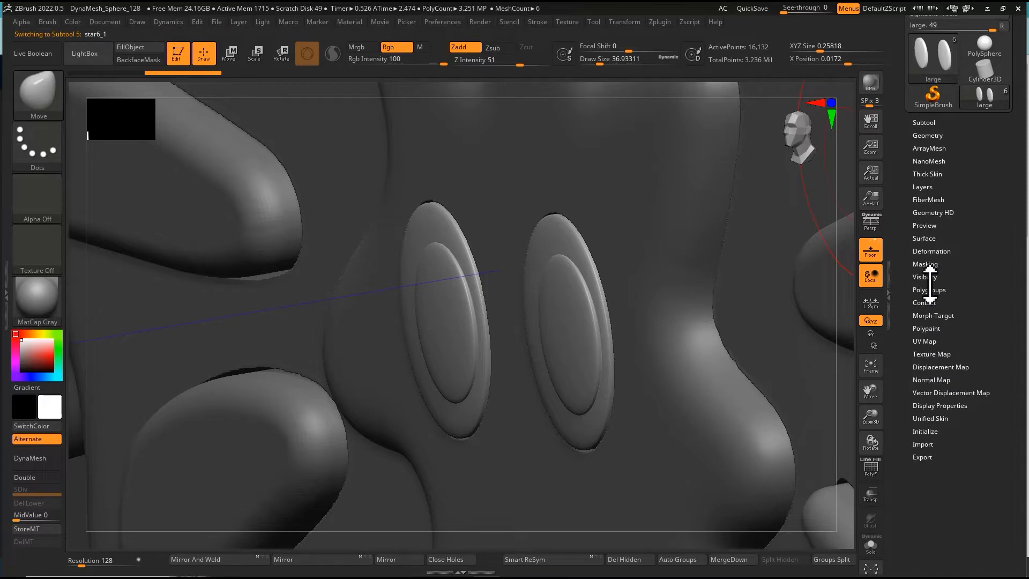
Inflate the large eye disc copies slightly and check the eyes from the front.
left_click(926, 252)
left_click(947, 458)
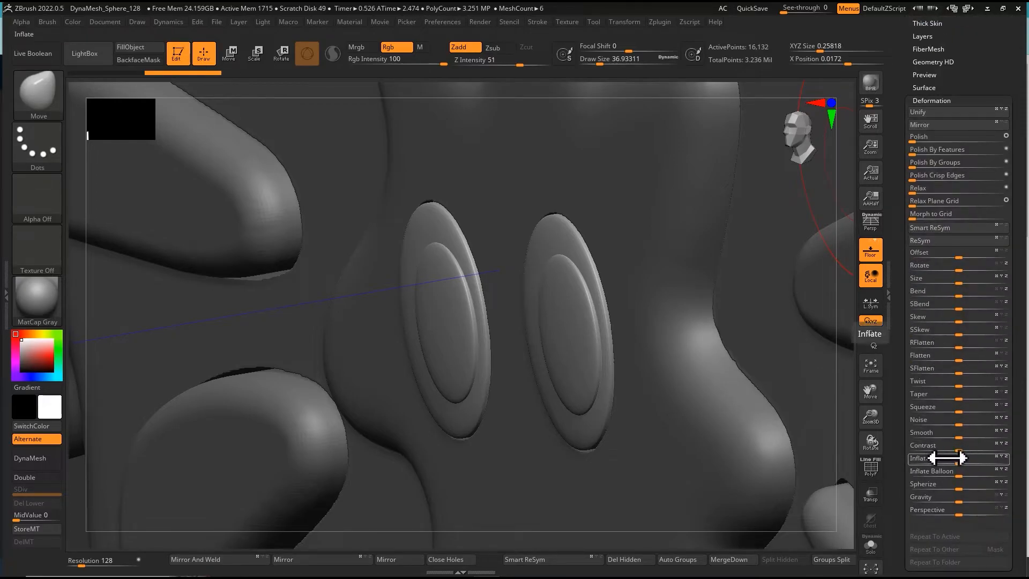
left_click(985, 389)
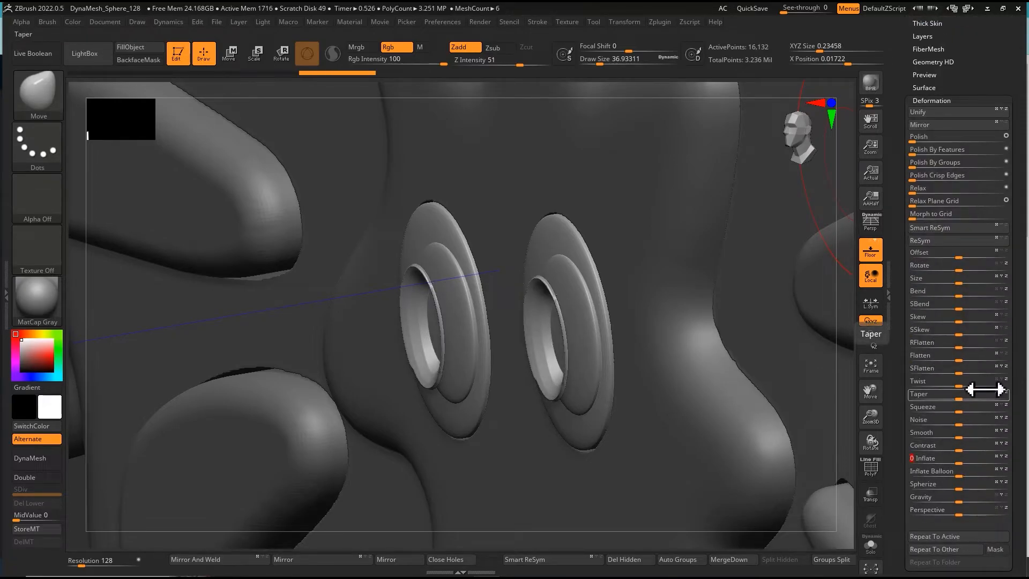
key("ctrl+z")
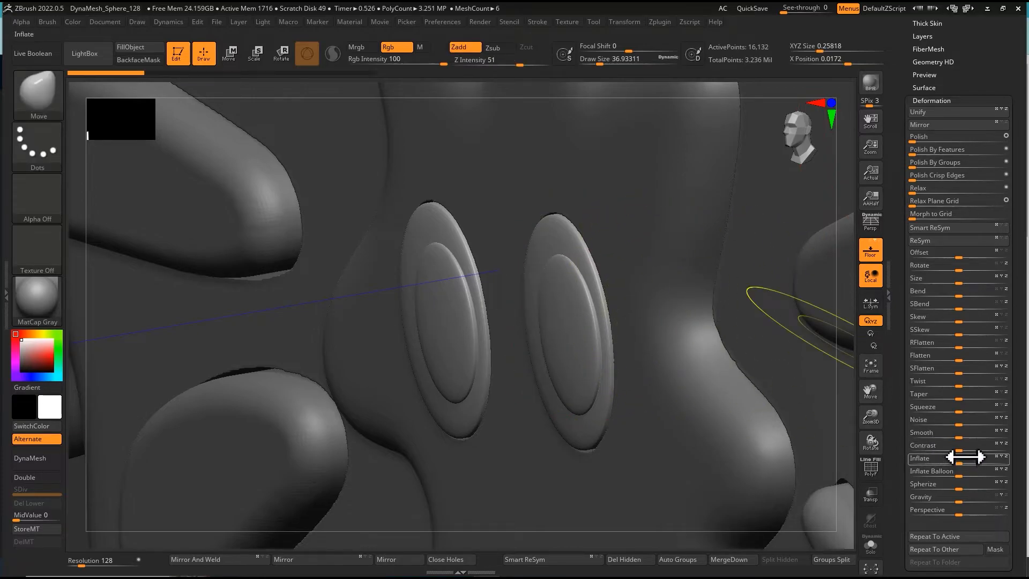
left_click(964, 457)
left_click_drag(713, 291, 755, 280)
right_click_drag(751, 253, 923, 34, "ctrl")
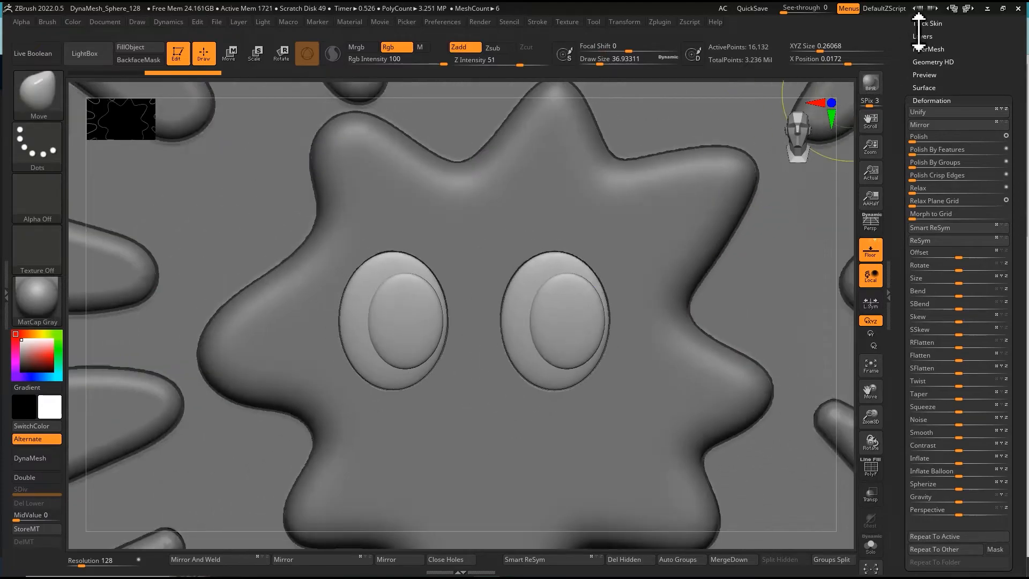
Reorder the large subtool to sit directly below star6 and set it to subtraction.
left_click(925, 23)
left_click(933, 54)
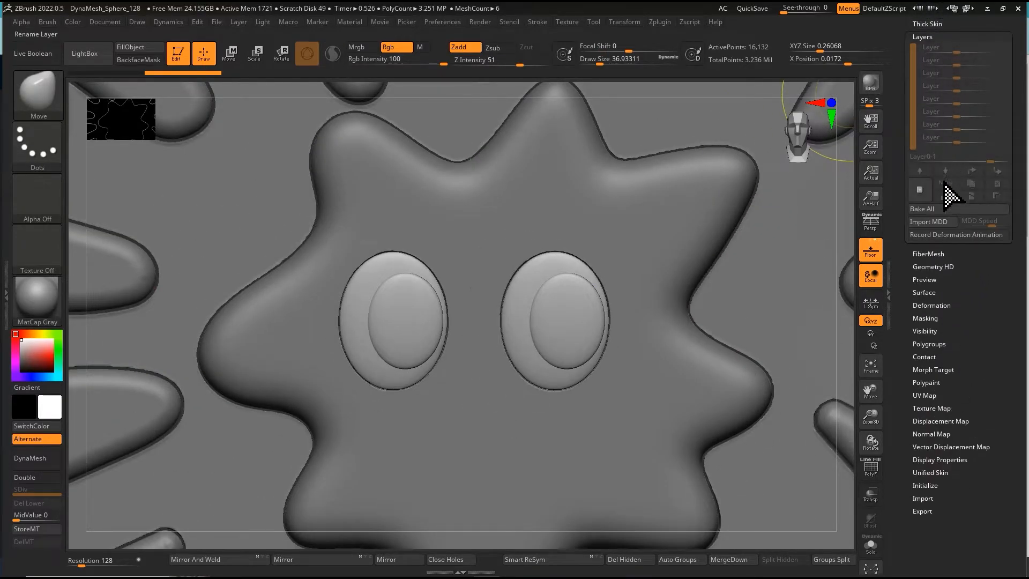
left_click_drag(924, 25, 919, 161)
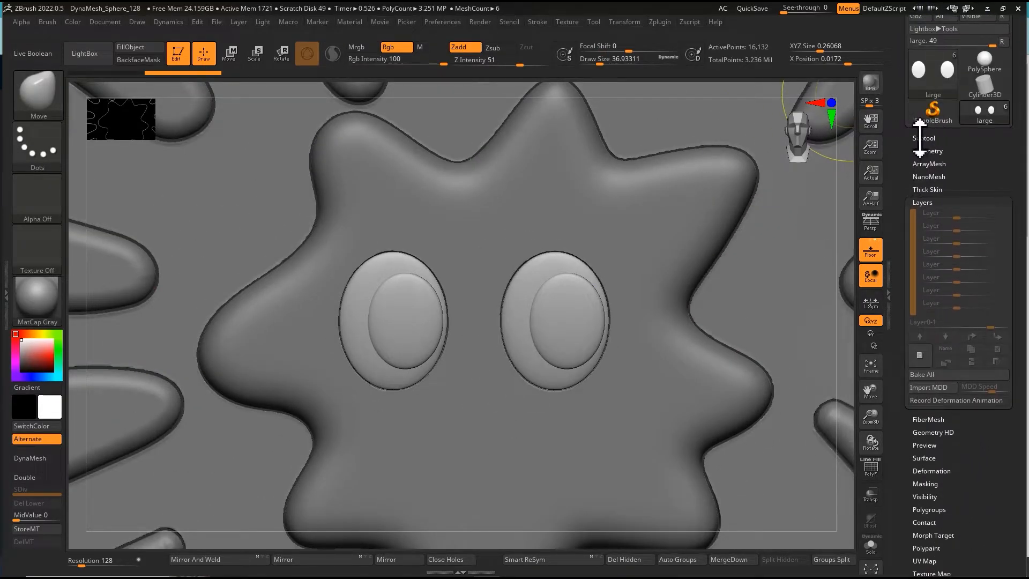
left_click(919, 138)
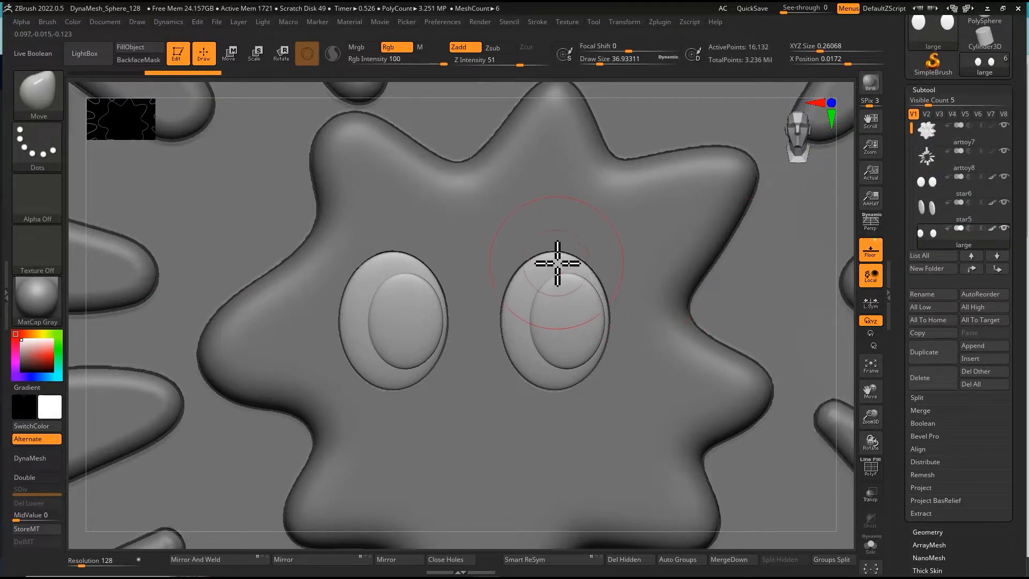
mouse_move(588, 292)
right_mouse_down()
mouse_move(545, 340)
mouse_move(680, 239)
right_mouse_up()
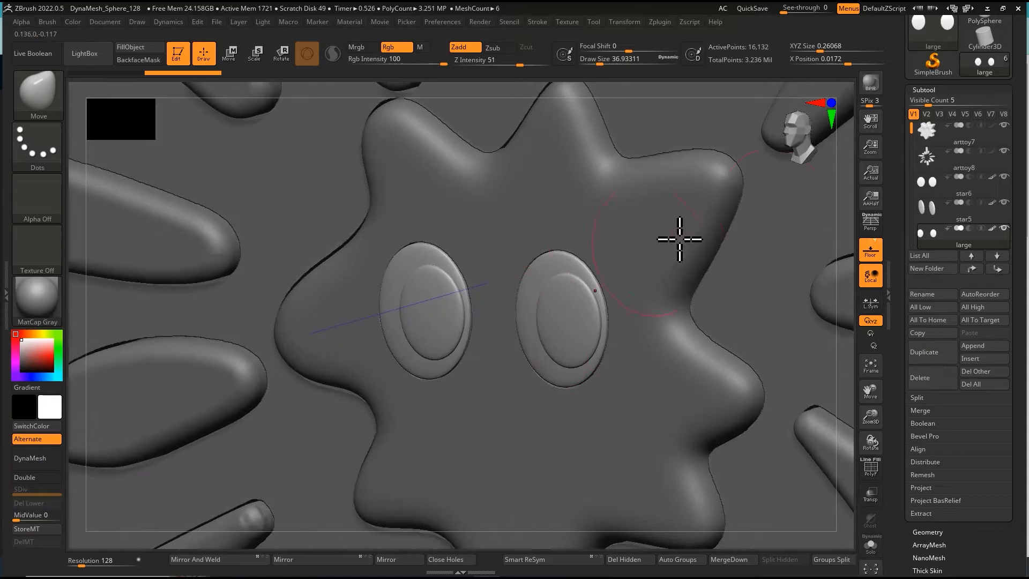
left_click(926, 218)
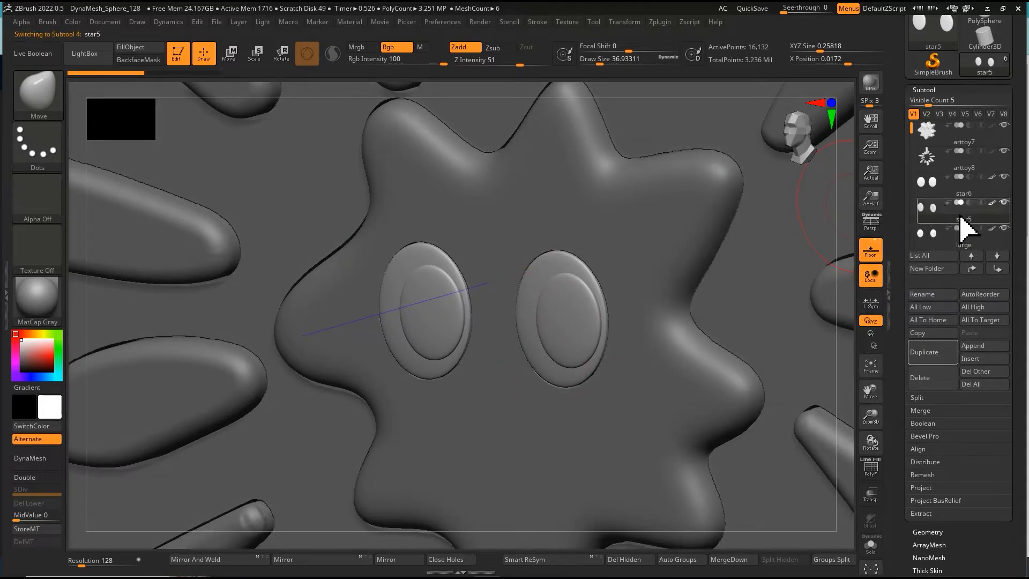
mouse_move(932, 190)
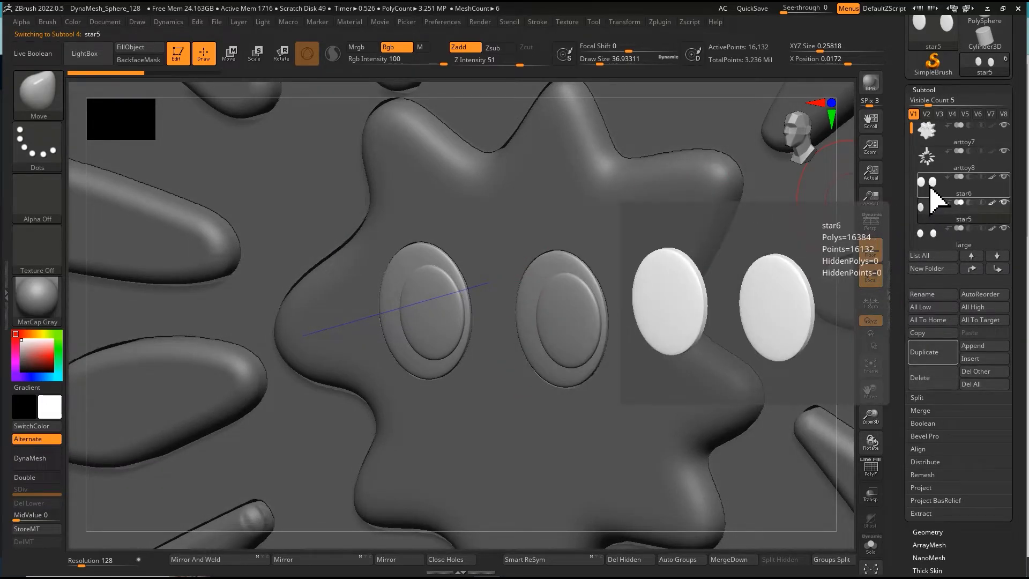
mouse_move(932, 209)
left_click_drag(929, 237, 937, 205)
DynaMesh the star6 eye discs at resolution 2000, merge the subtractive large copy down into them and auto-group the mesh.
left_click(929, 186)
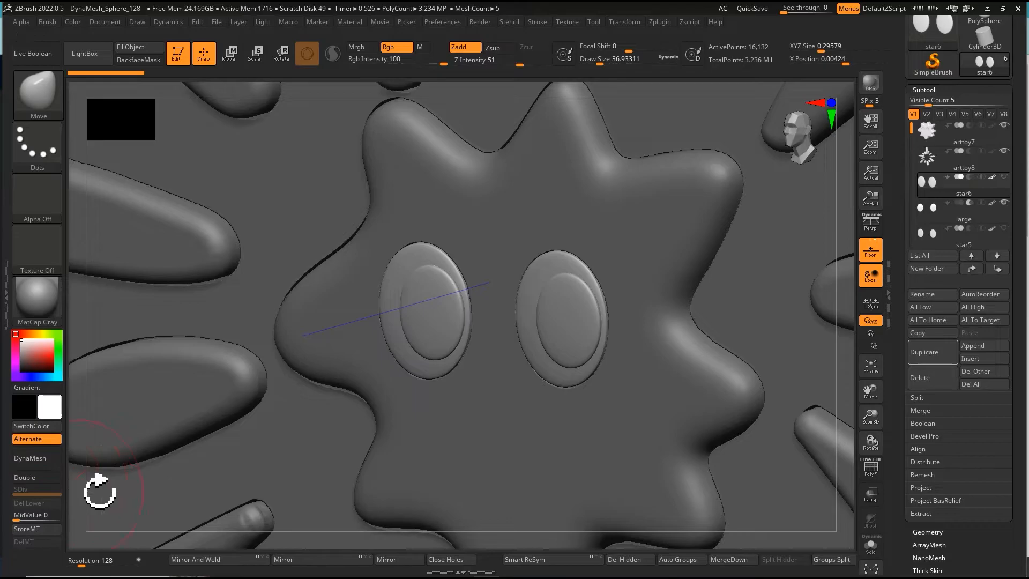
left_click(103, 560)
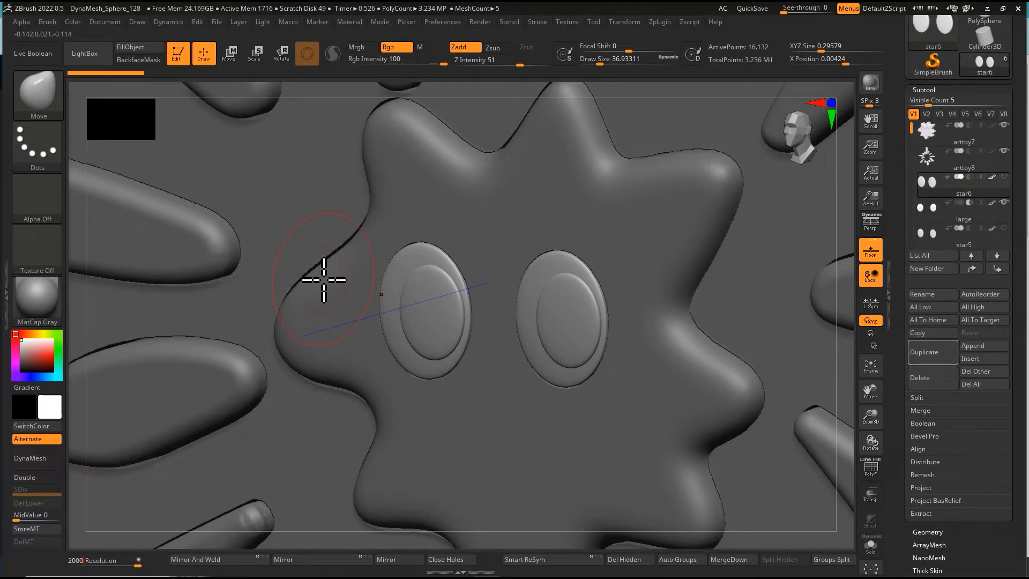
left_click(54, 462)
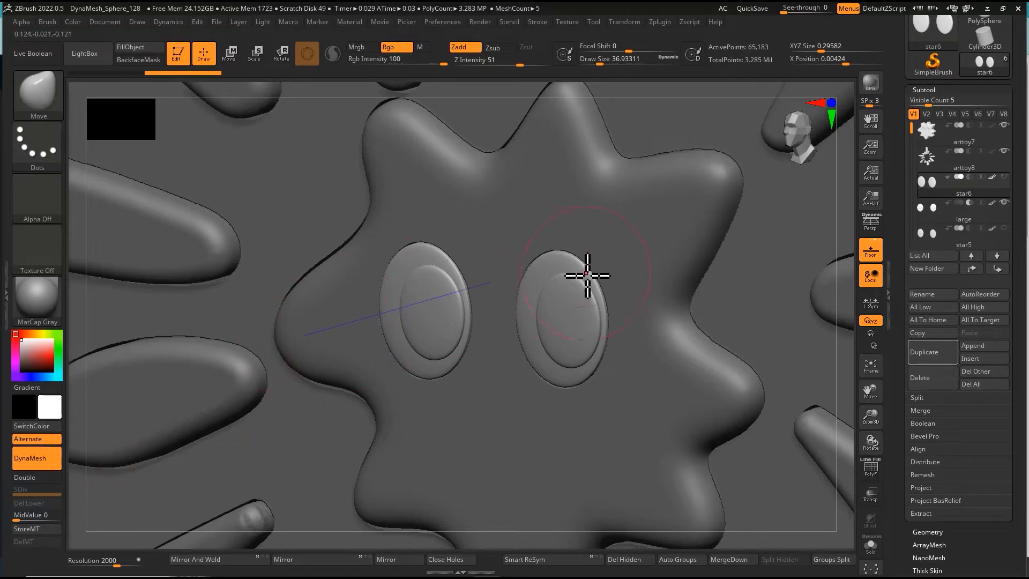
left_click(737, 559)
left_click(701, 562)
Show the star5 discs in the star6 sockets again and check the fit up close and on the whole toy.
right_click_drag(671, 429, 637, 380, "alt")
right_click_drag(436, 284, 513, 287, "ctrl")
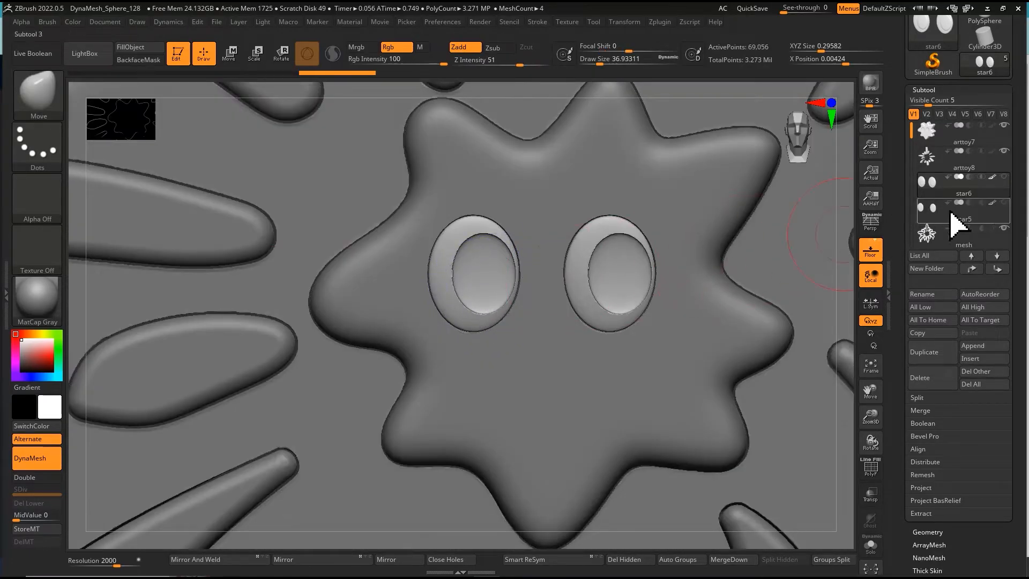
left_click(1006, 190)
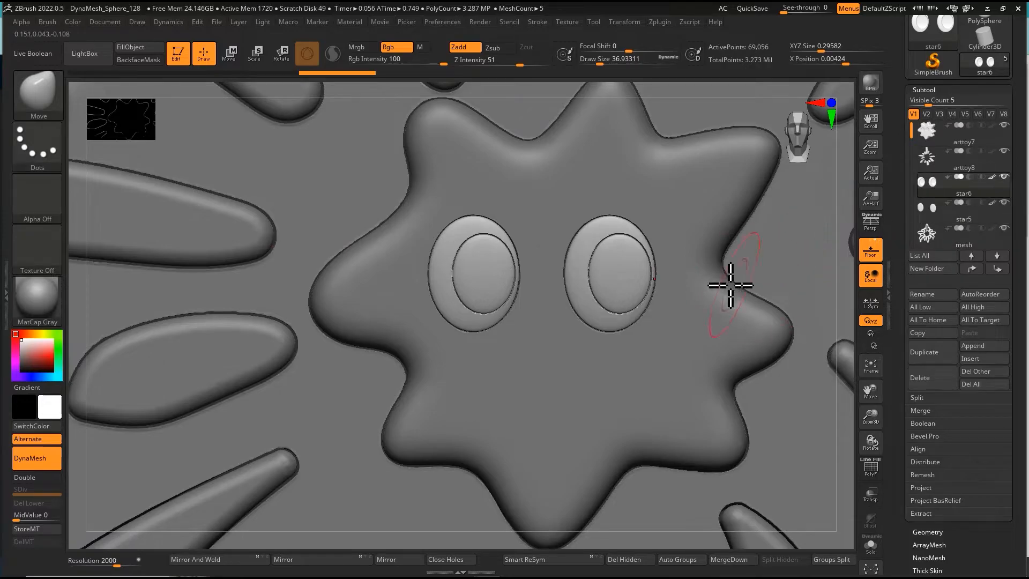
right_click_drag(630, 346, 593, 202, "ctrl")
right_click_drag(631, 295, 598, 279, "ctrl")
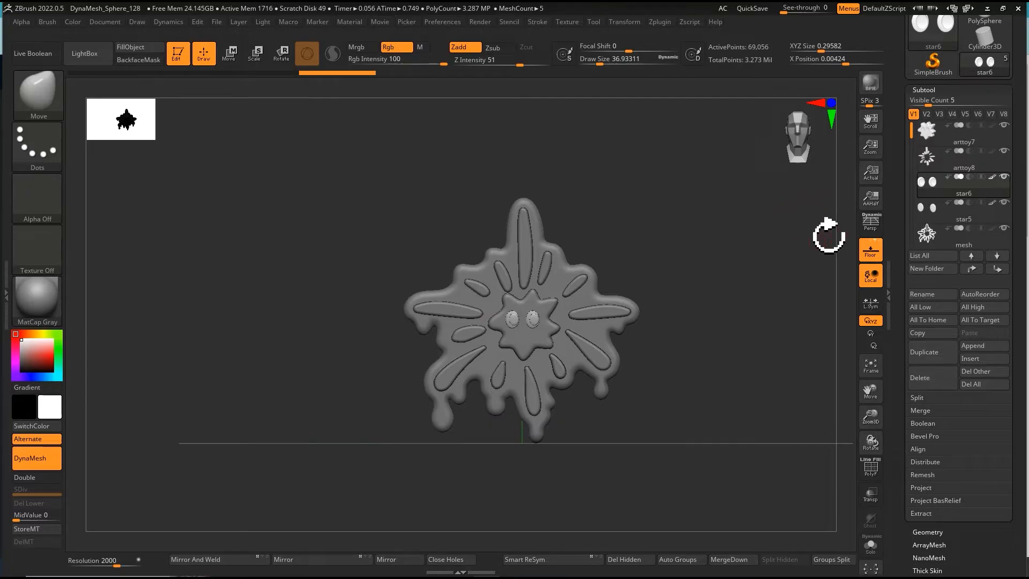
Bring up the list of ZBrush plugins and save the tool over the existing arttoy7 file.
left_click_drag(897, 178, 905, 251)
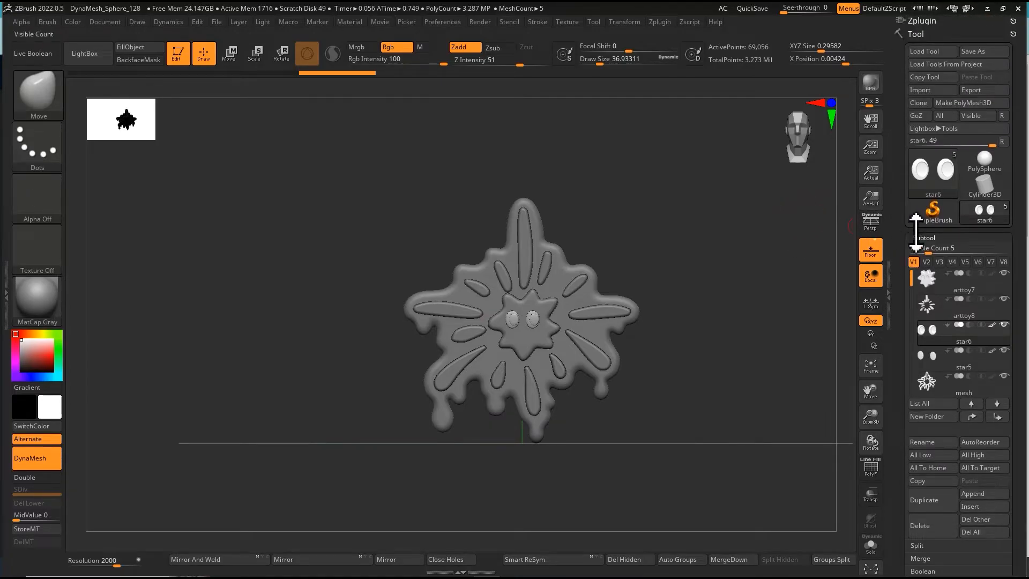
left_click(912, 34)
left_click(925, 21)
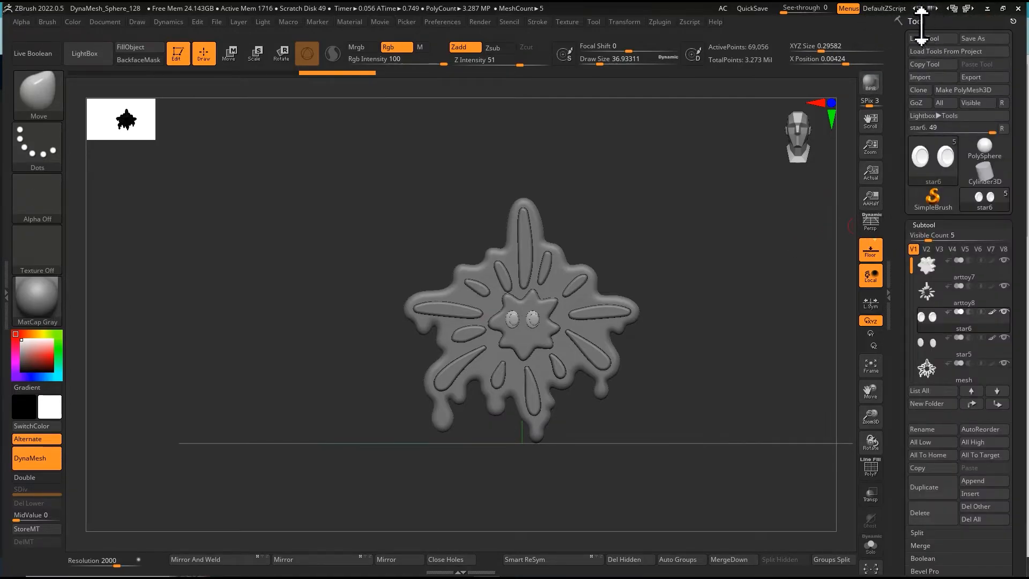
left_click_drag(910, 35, 902, 58)
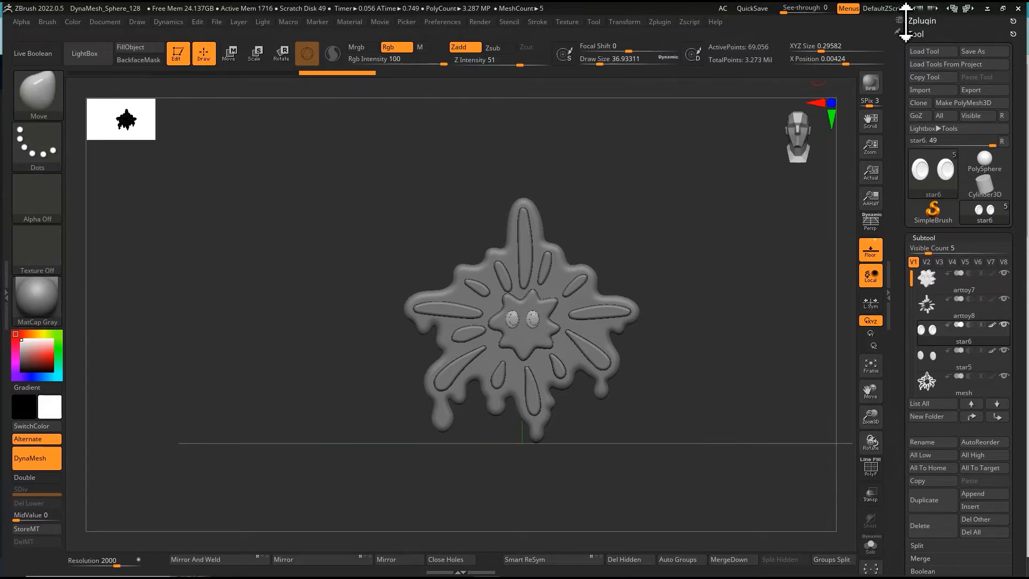
left_click(922, 21)
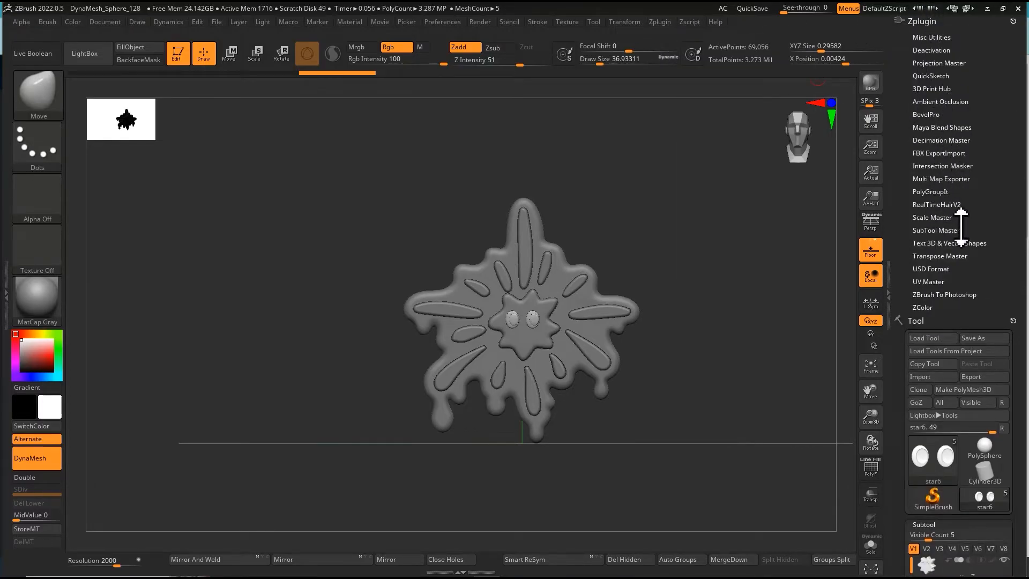
left_click_drag(933, 529, 879, 420)
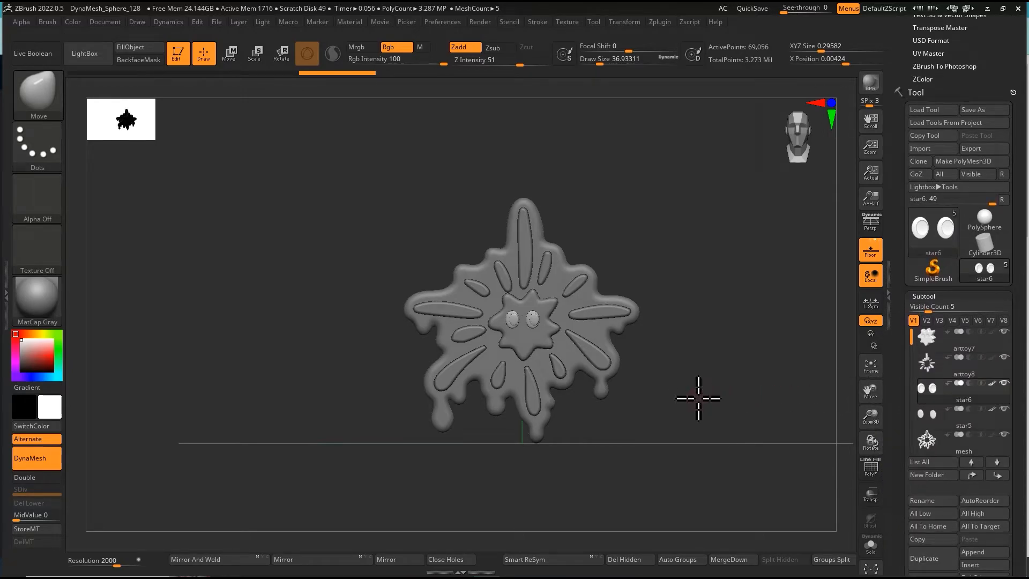
key("ctrl+s")
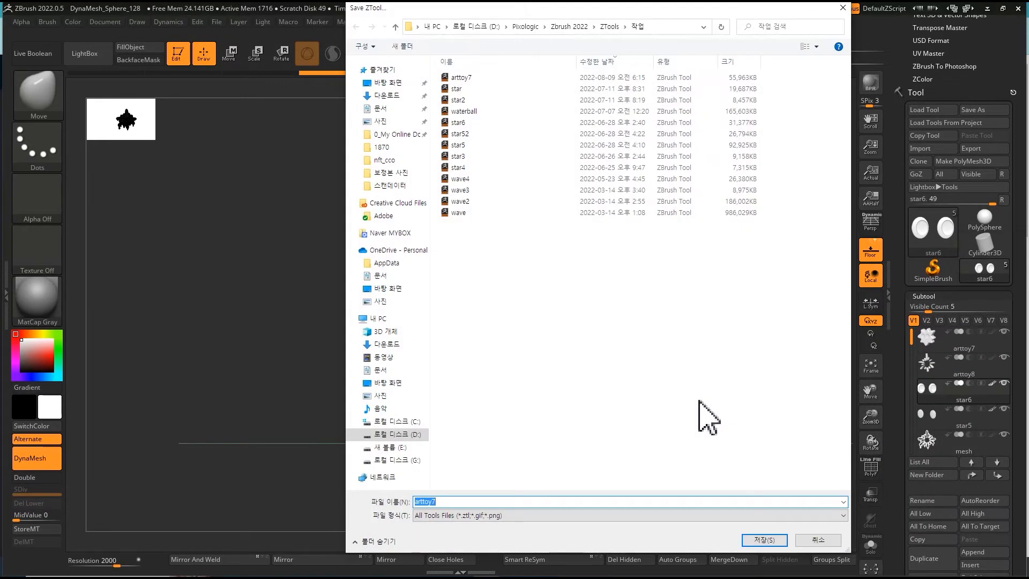
key("Return")
key("Return")
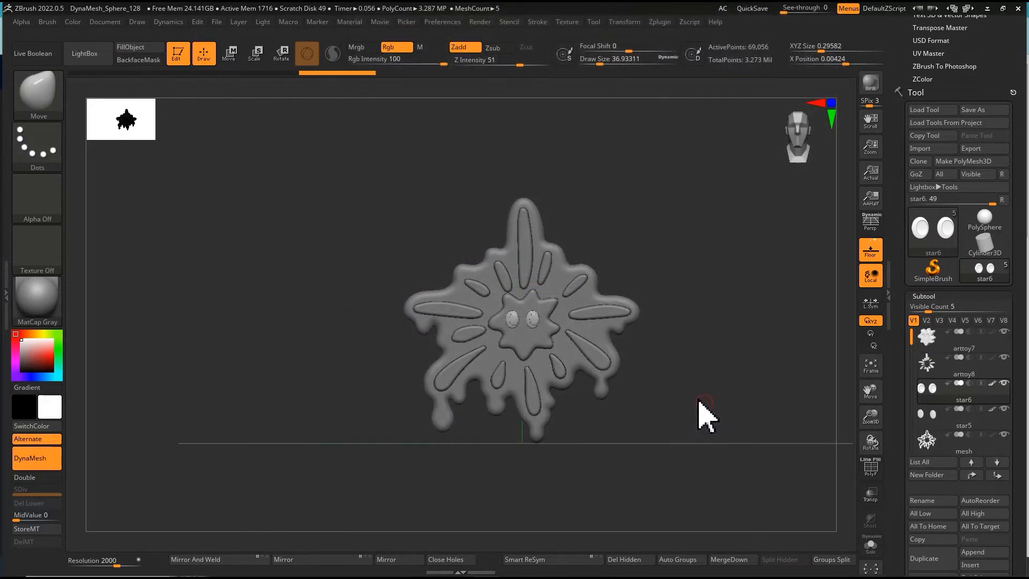
Pre-process all subtools with Decimation Master and decimate them all at 20 percent.
left_click_drag(889, 181, 920, 268)
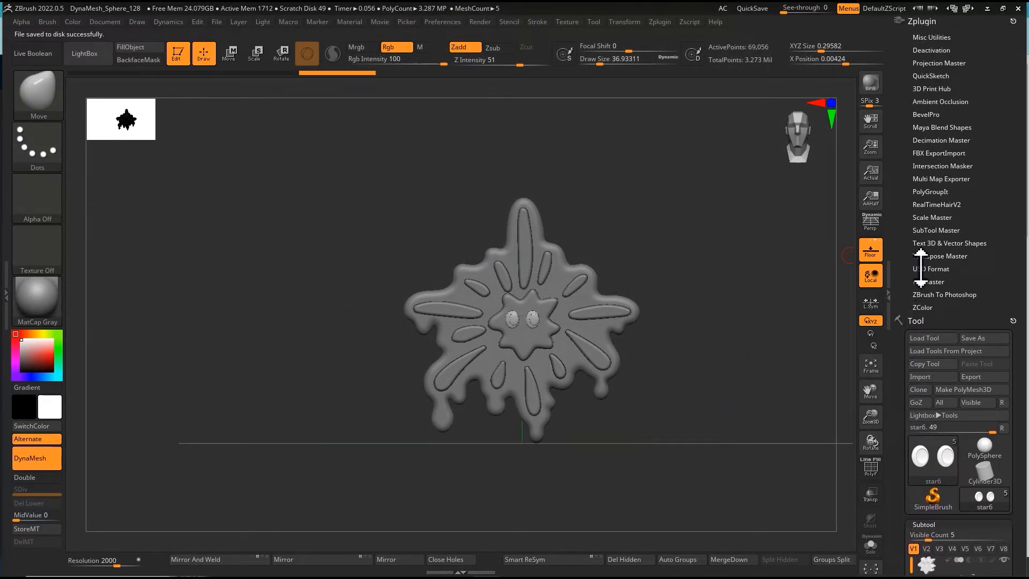
left_click(943, 140)
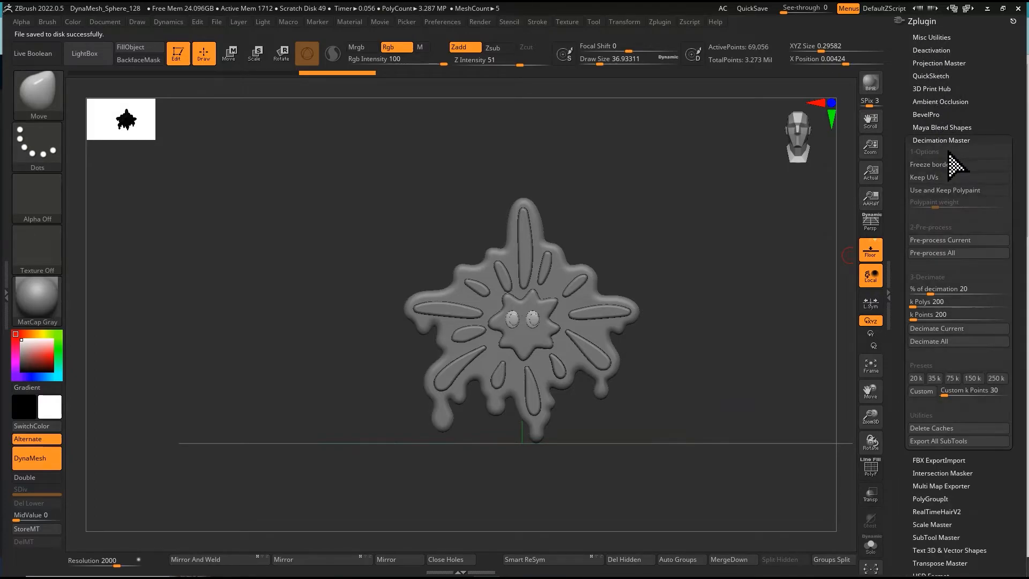
left_click(952, 255)
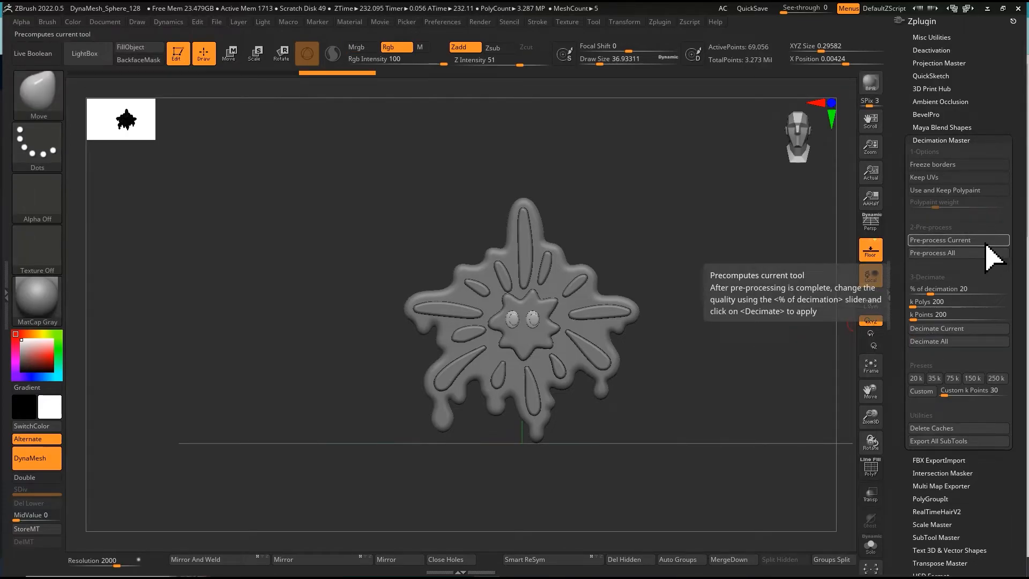
left_click(952, 347)
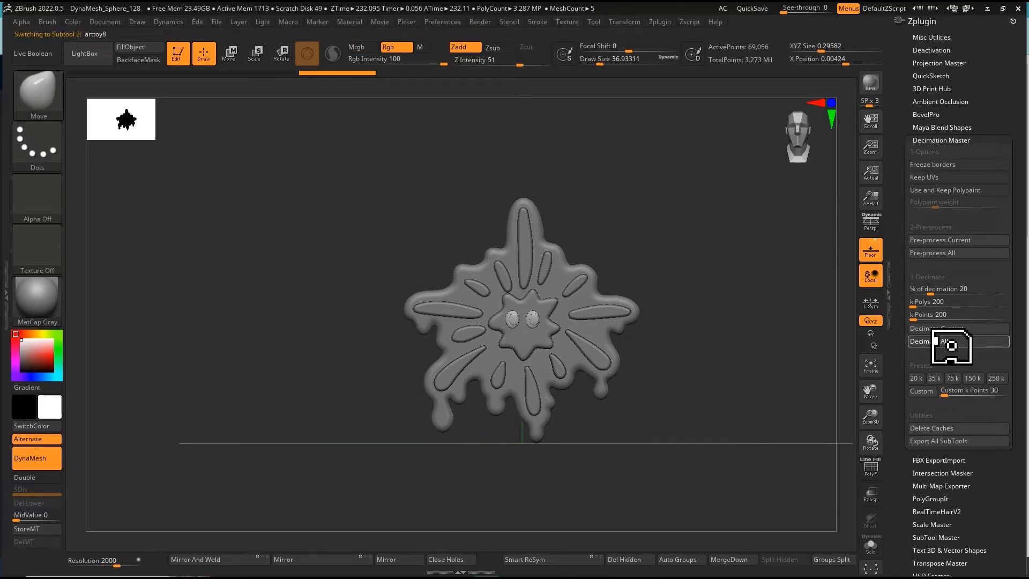
Examine the decimated wireframe of the outer and inner eye discs up close.
left_click(864, 476)
right_click_drag(541, 326, 533, 482, "ctrl")
right_click_drag(512, 336, 509, 462, "ctrl")
right_click_drag(509, 380, 549, 503, "alt")
key("ctrl+w")
key("ctrl+z")
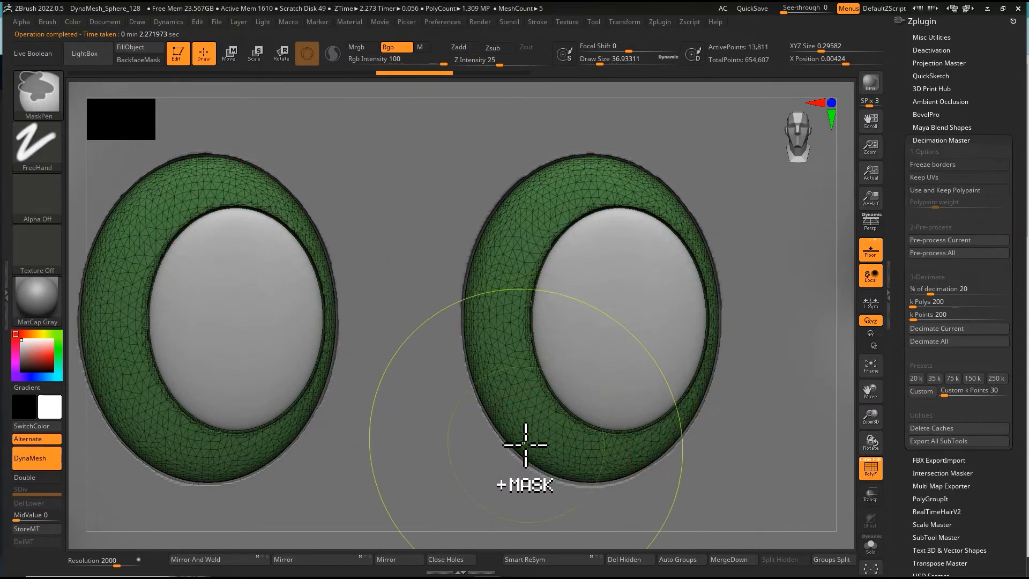
right_click_drag(526, 445, 558, 354, "ctrl")
left_click(555, 417, "alt")
right_click_drag(564, 400, 565, 440, "ctrl")
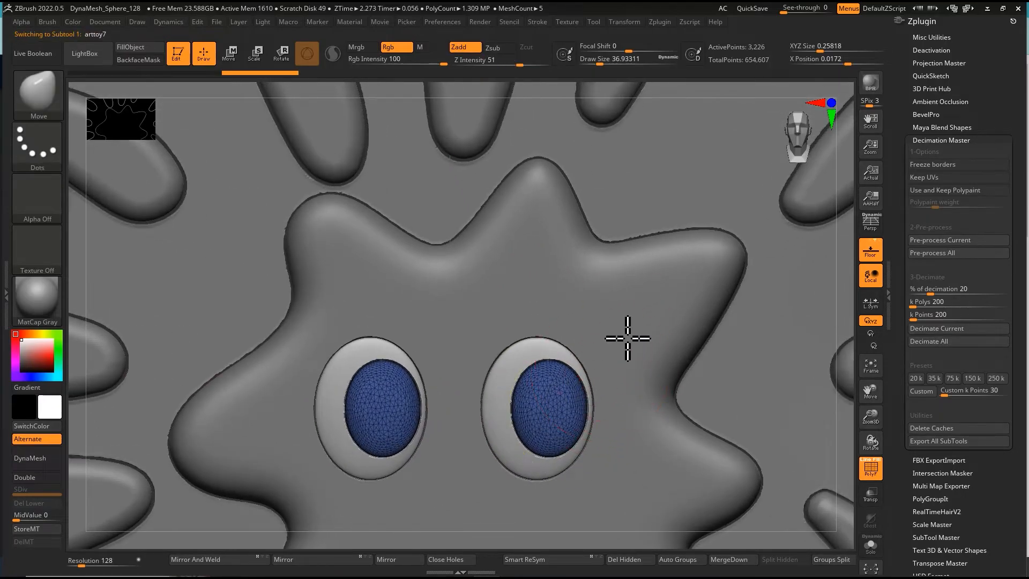
Examine the decimated wireframes of the central star, dripping body and rays, and hide the wireframe display.
left_click(628, 338, "alt")
left_click(757, 353, "alt")
right_click_drag(673, 400, 454, 477, "alt")
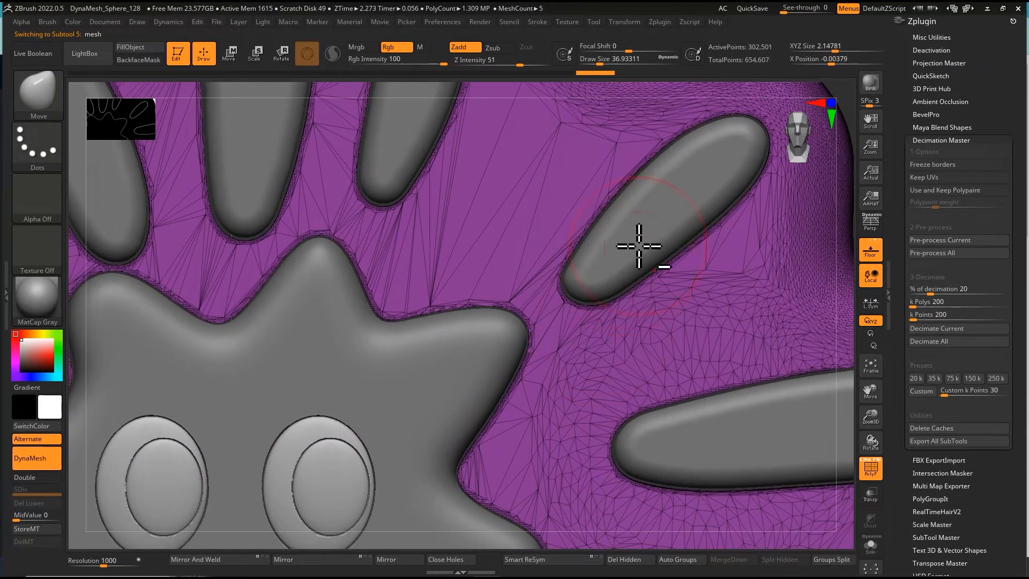
left_click(639, 246, "alt")
right_click_drag(650, 386, 501, 275, "ctrl")
left_click(871, 466)
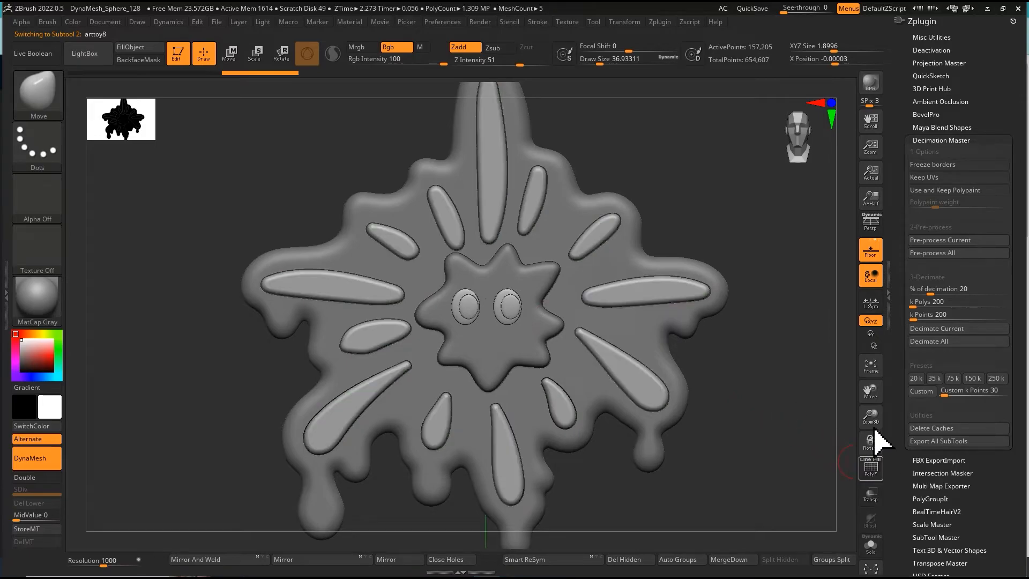
Select the dripping body, update its 3D Print Hub size ratios with the 74.37 x 77.21 x 6.39 mm option and set Y to 100 mm.
left_click(919, 141)
left_click_drag(786, 321, 765, 362)
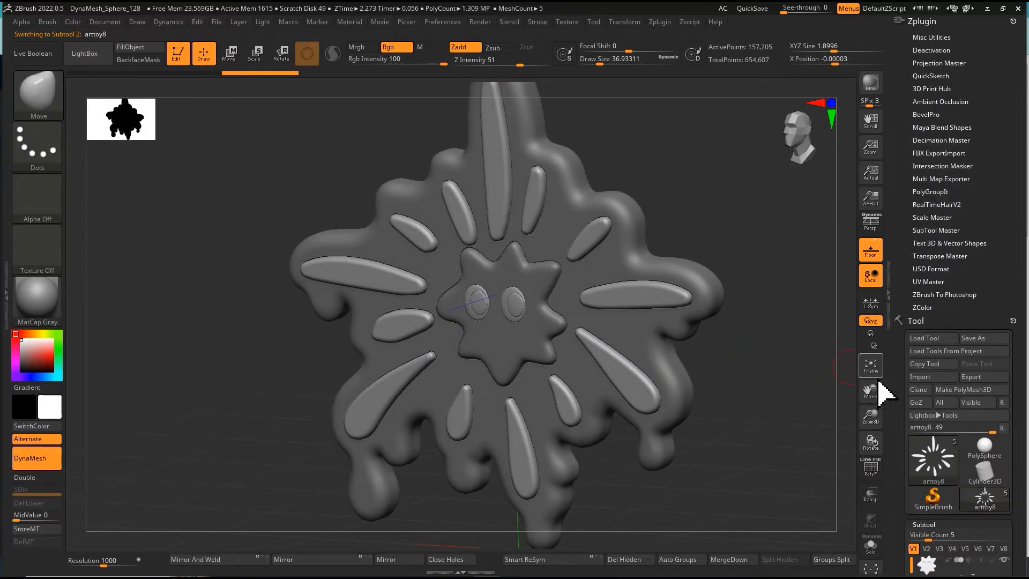
mouse_move(893, 409)
left_mouse_down()
mouse_move(896, 322)
mouse_move(897, 408)
left_mouse_up()
left_click(590, 269, "alt")
mouse_move(590, 272)
right_mouse_down("shift")
mouse_move(626, 294)
mouse_move(632, 275)
mouse_move(639, 312)
right_mouse_up("shift")
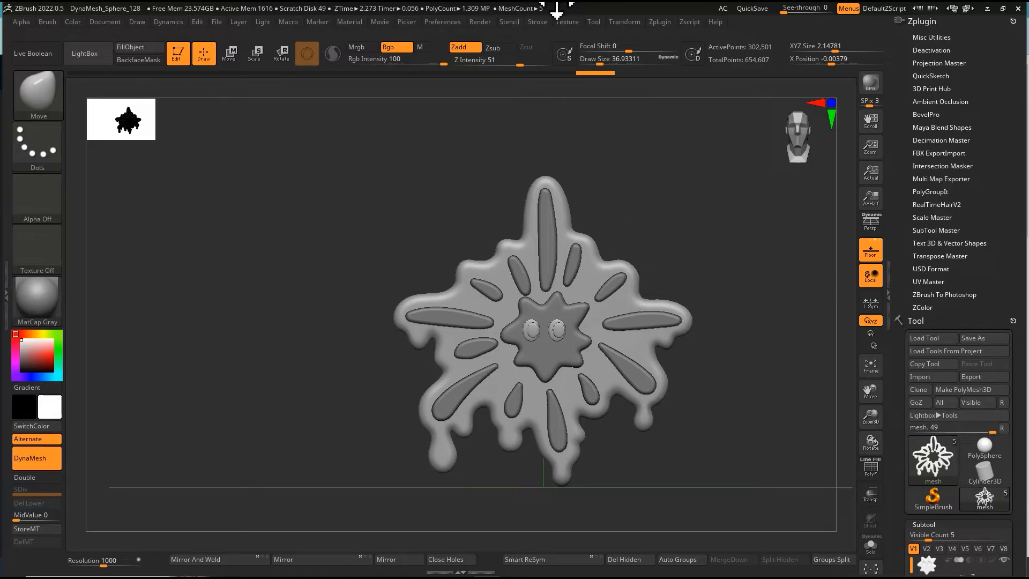
left_click(920, 89)
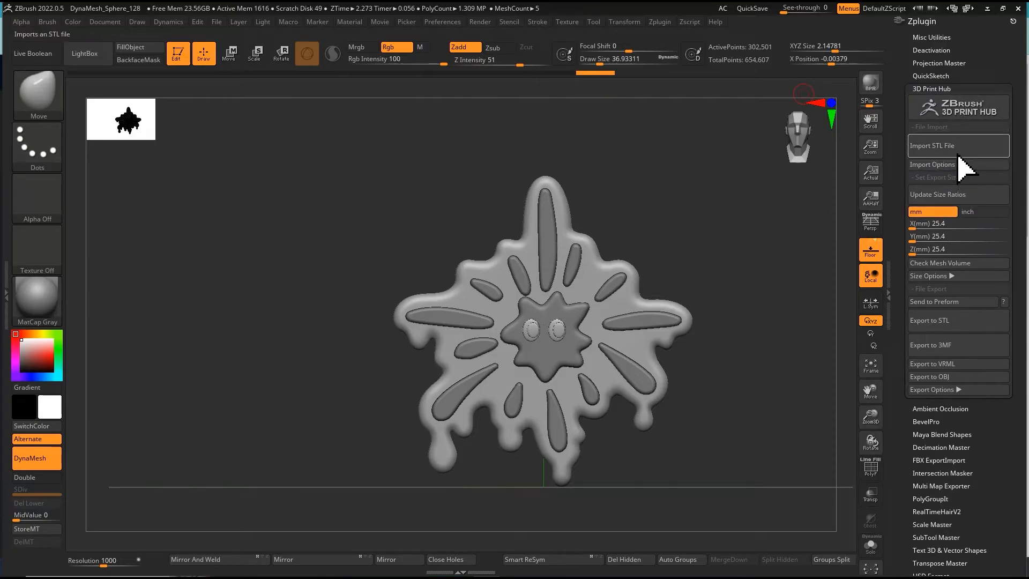
left_click(952, 198)
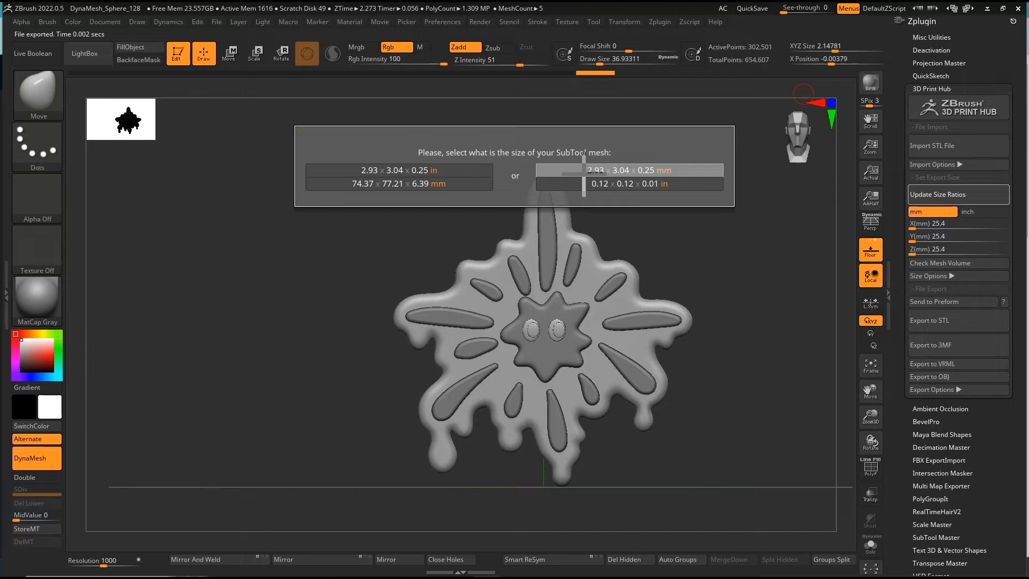
left_click(442, 183)
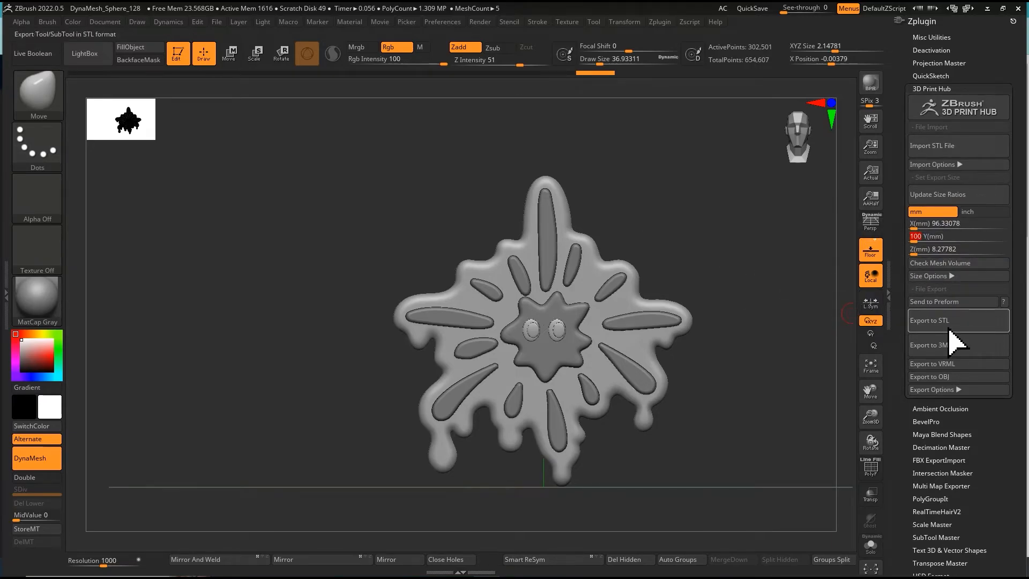
mouse_move(797, 347)
left_mouse_down()
mouse_move(731, 361)
mouse_move(785, 348)
left_mouse_up()
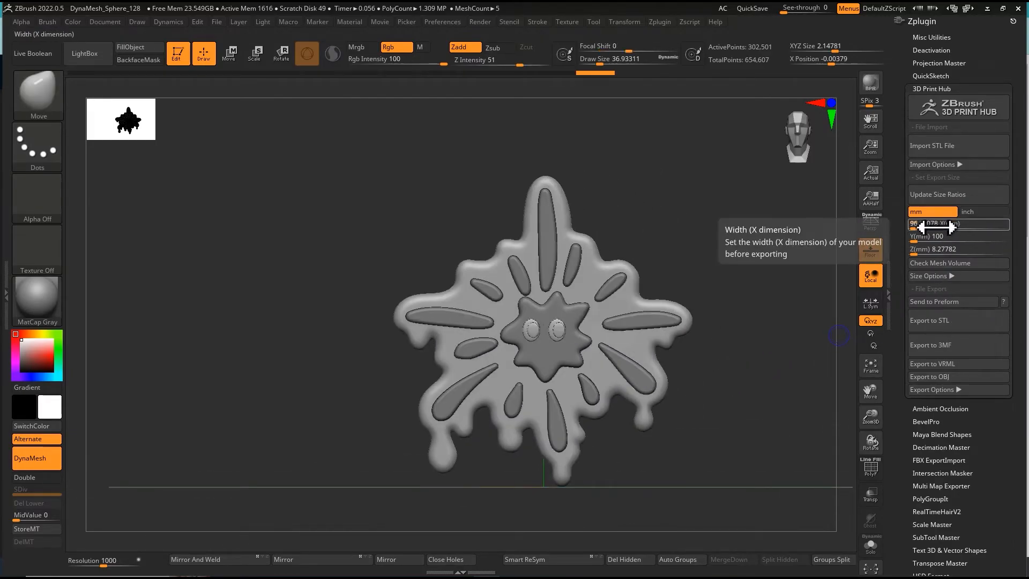
Start the STL export and create and open a new folder on the desktop as the destination.
left_click(949, 320)
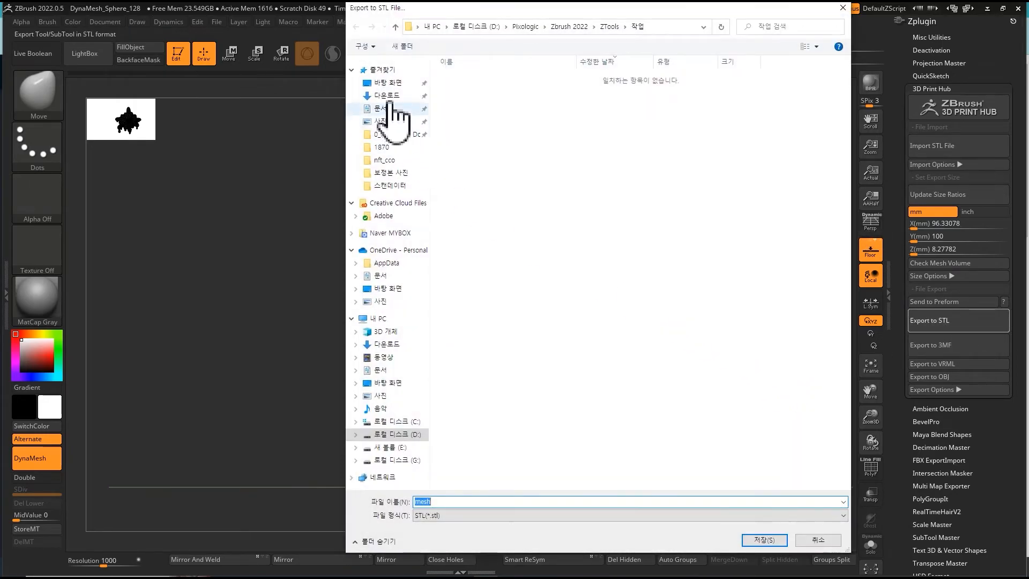
left_click(395, 85)
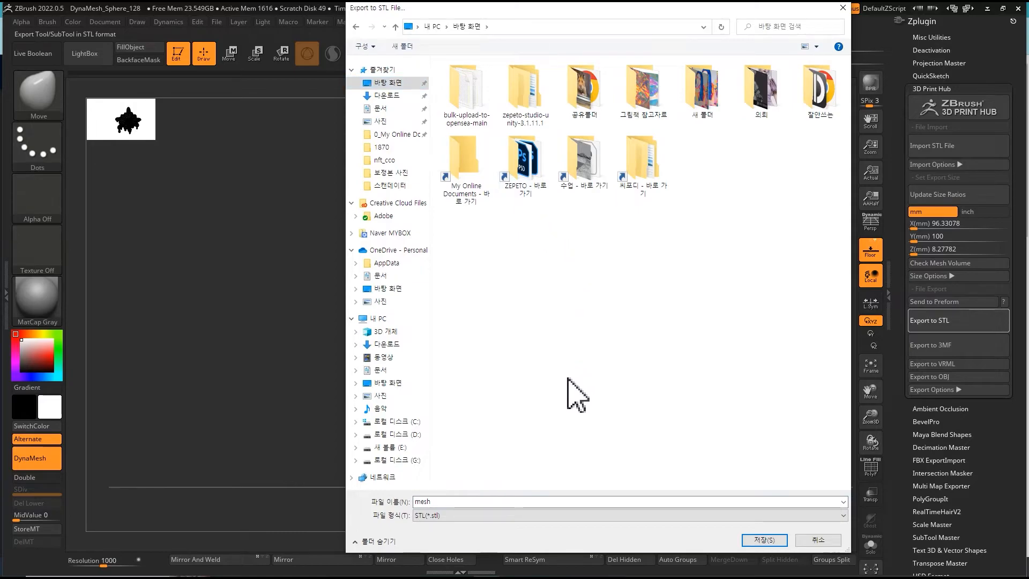
right_click(522, 372)
left_click(519, 385)
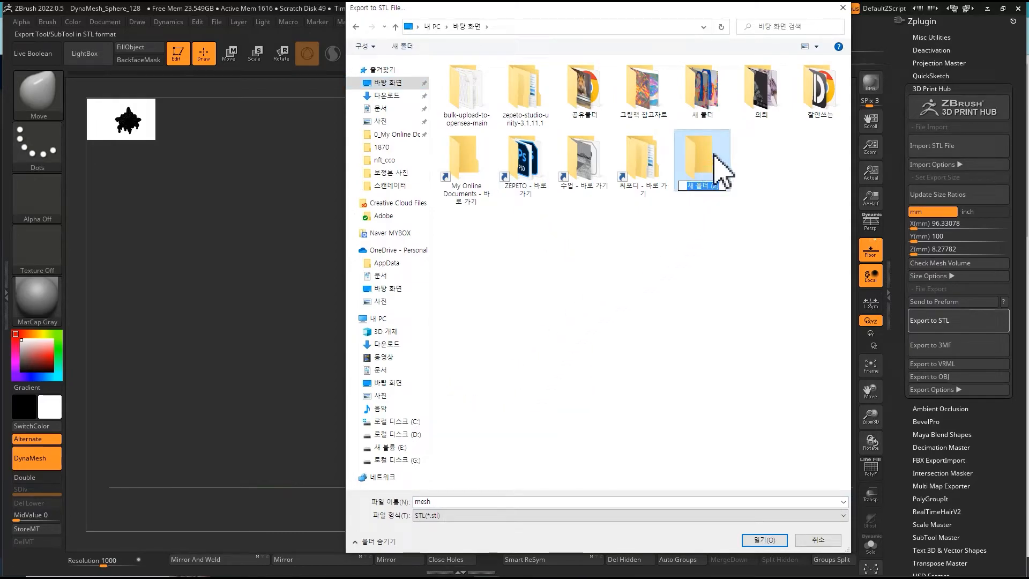
key("Return")
double_click(758, 110)
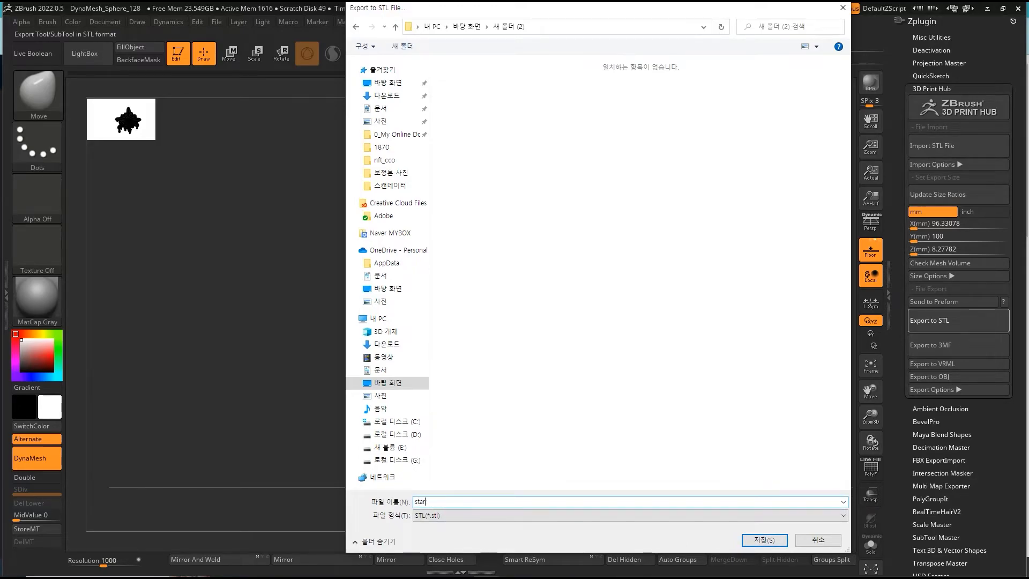
Export the subtools as separate STL files named star6 with numbered SubTool suffixes.
type("6")
key("Return")
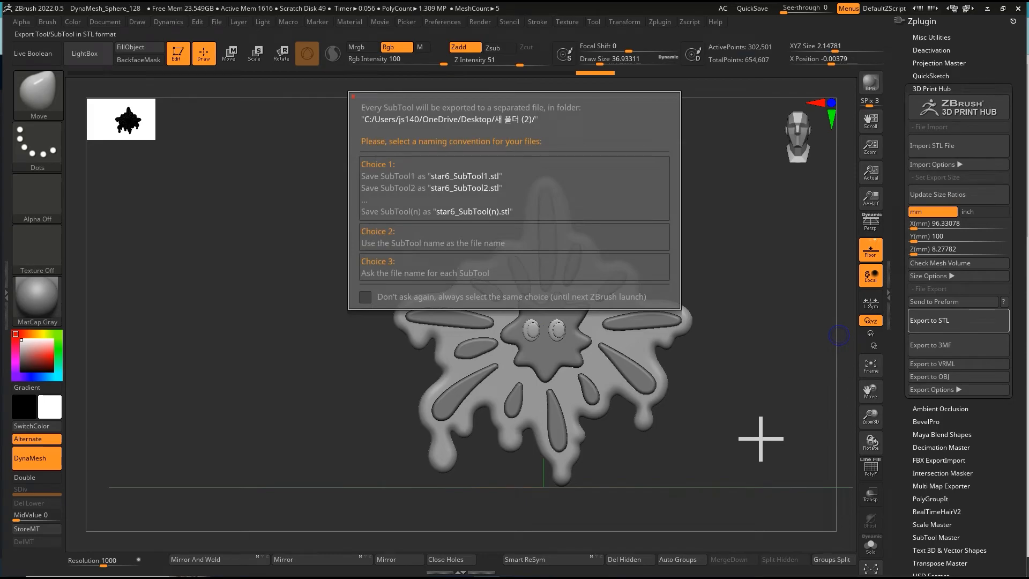
left_click(484, 205)
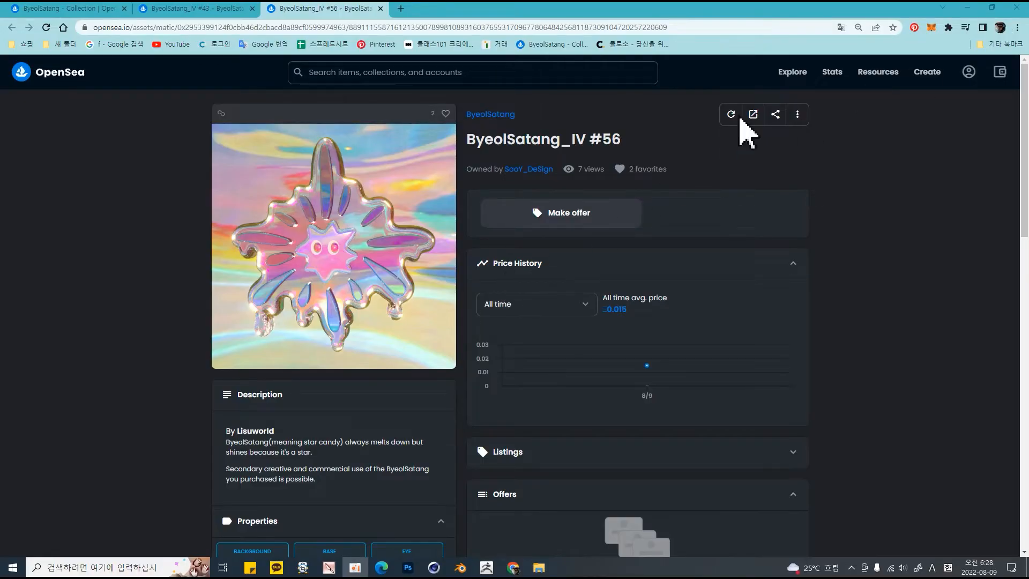
Open the desktop export folder in File Explorer, check the star6 STL files, and return to ZBrush.
left_click(540, 569)
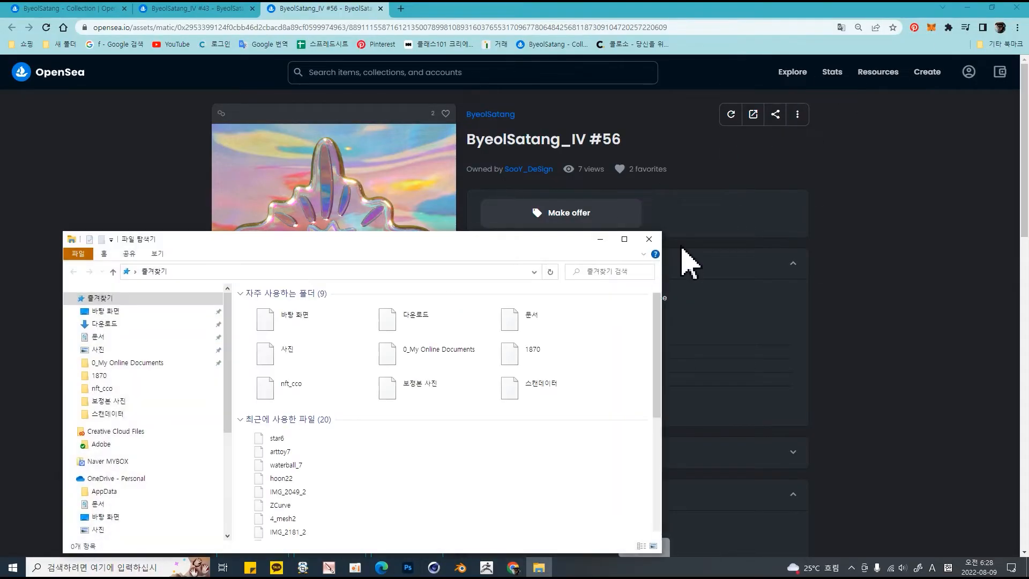
double_click(299, 242)
left_click(41, 75)
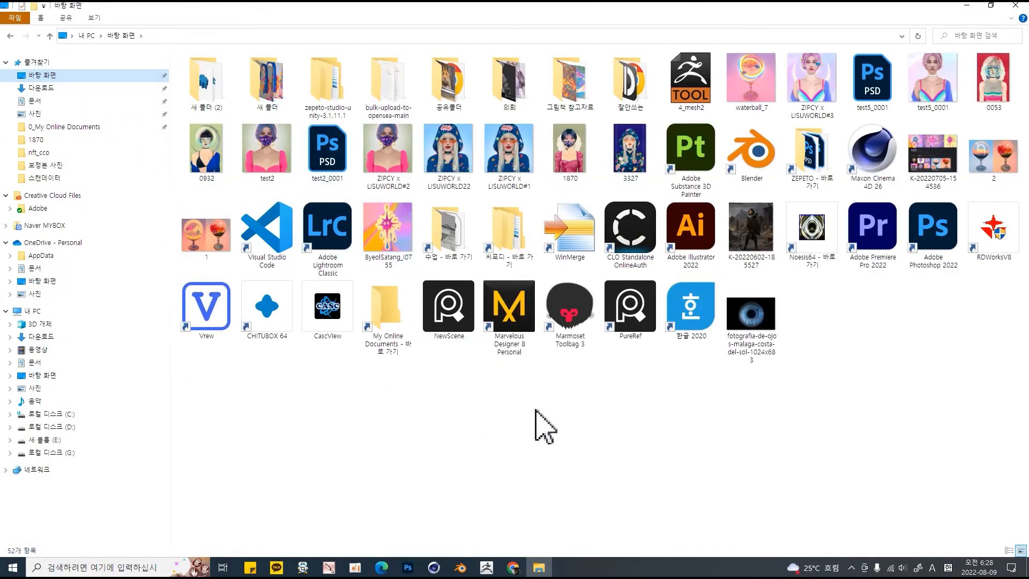
double_click(202, 85)
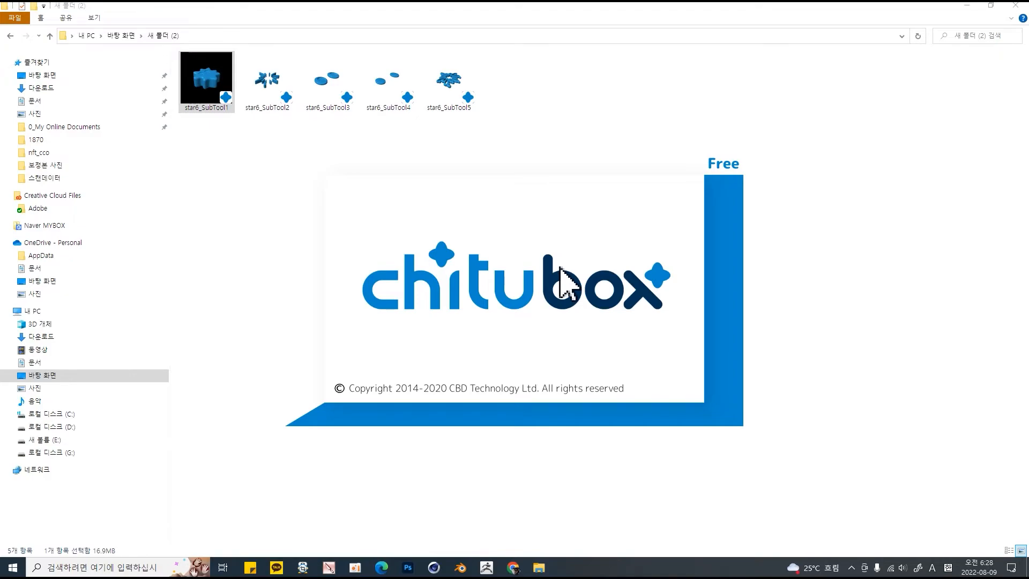
left_click(482, 309)
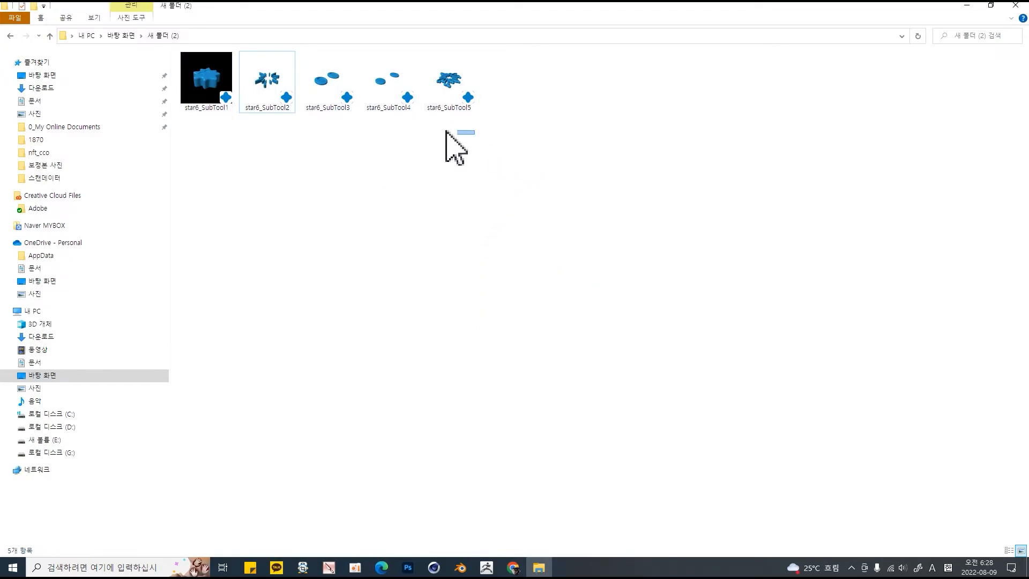
left_click_drag(446, 131, 206, 127)
key("alt+Tab")
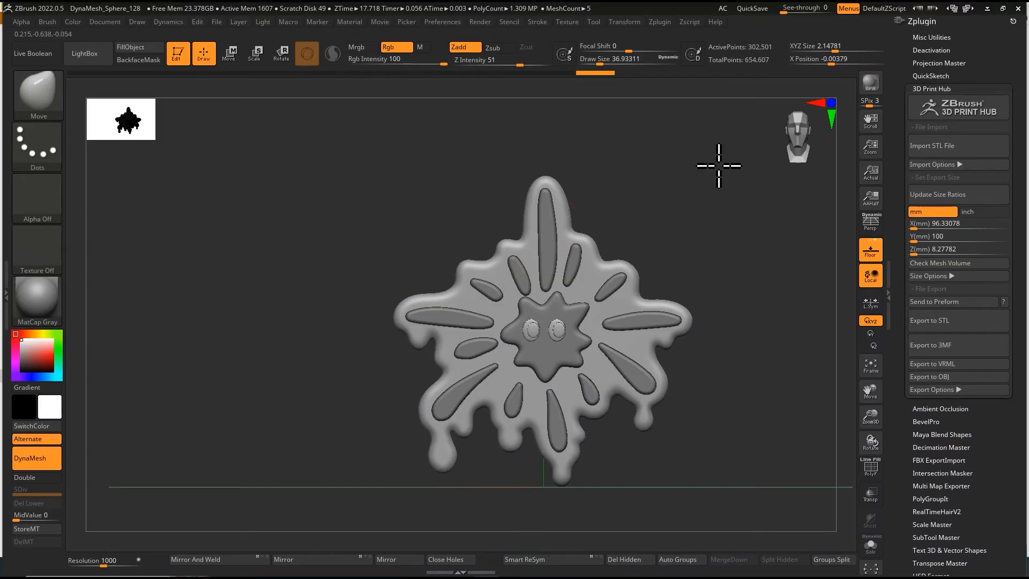
Switch to the star5 toy, merge its star and drop inserts into one subtool and duplicate it.
left_click(918, 90)
scroll(903, 322, "down", 5)
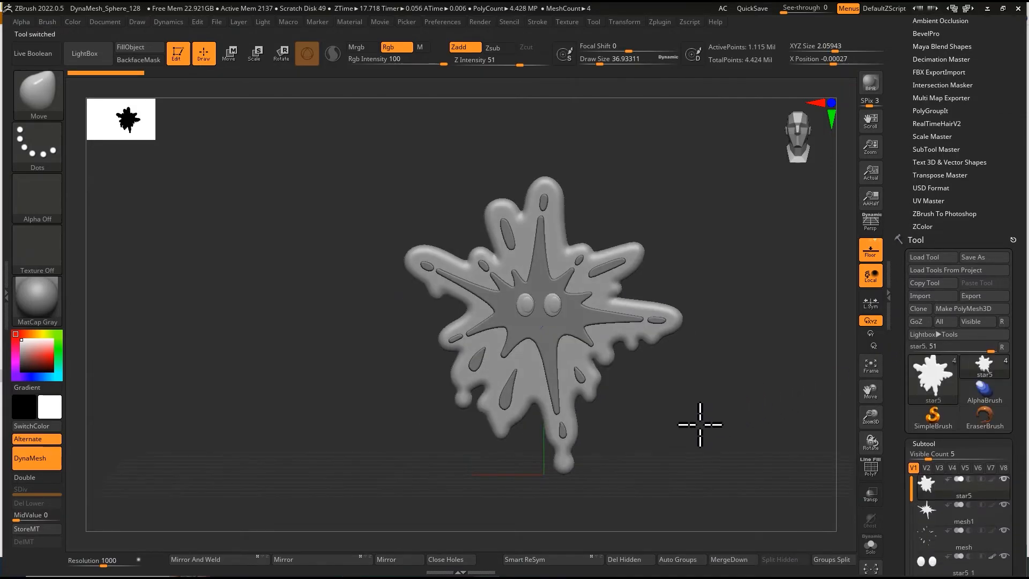
right_click_drag(700, 423, 666, 428)
right_click_drag(666, 427, 632, 426)
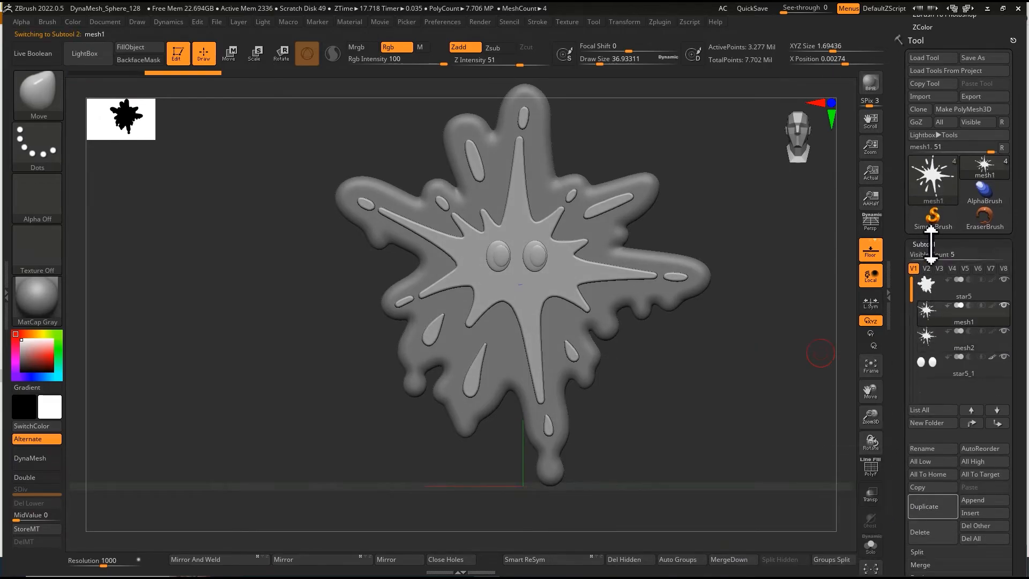
Inflate the first copy of the star-and-drop inserts by 1.
left_click(931, 244)
left_click(918, 163)
left_click(922, 100)
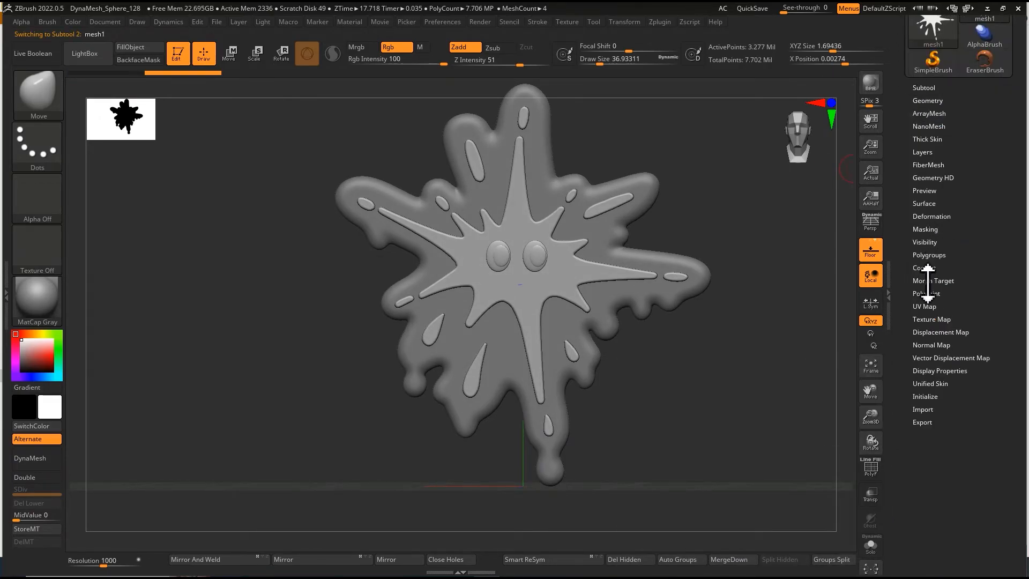
left_click(932, 216)
left_click(957, 460)
type("1")
key("Return")
right_click_drag(767, 167, 742, 174)
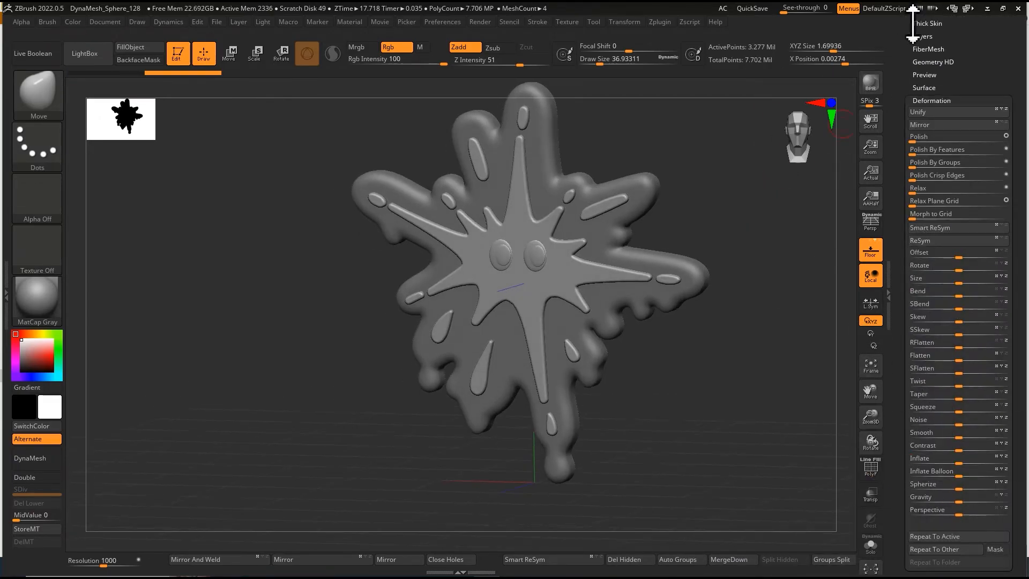
Set the inflated insert copy to subtract, then merge it into the dripping body to cut the matching recesses.
left_click(914, 36)
left_click(918, 24)
left_click_drag(917, 26, 921, 115)
left_click(922, 125)
left_click(961, 169)
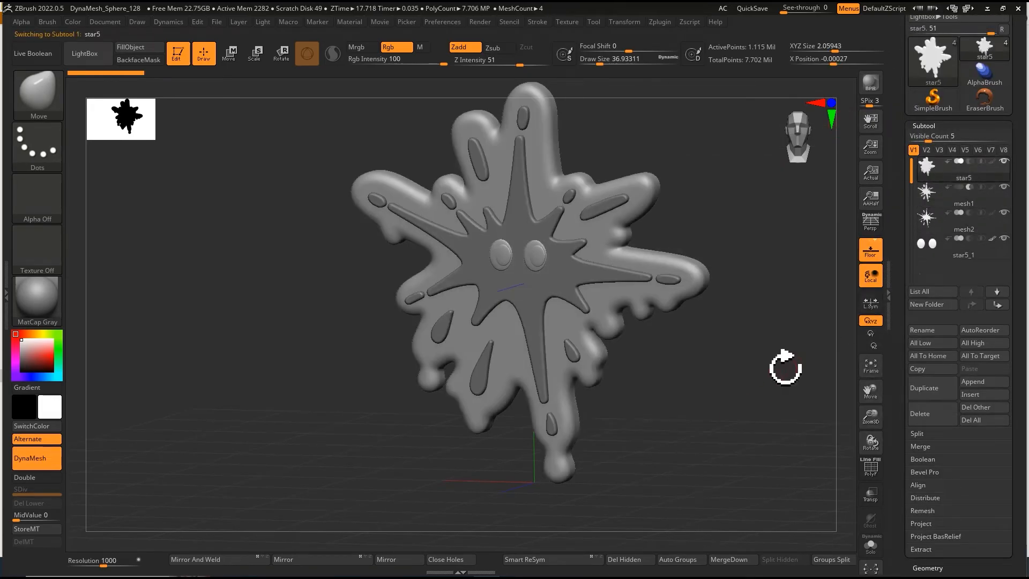
left_click(729, 559)
left_click(691, 558)
mouse_move(859, 282)
right_mouse_down()
mouse_move(724, 249)
mouse_move(851, 283)
right_mouse_up()
Duplicate the outer eye discs as their own subtool to make a cutting copy.
left_click(928, 221)
left_click(928, 198)
left_click(929, 224)
left_click(922, 396)
left_click(922, 397)
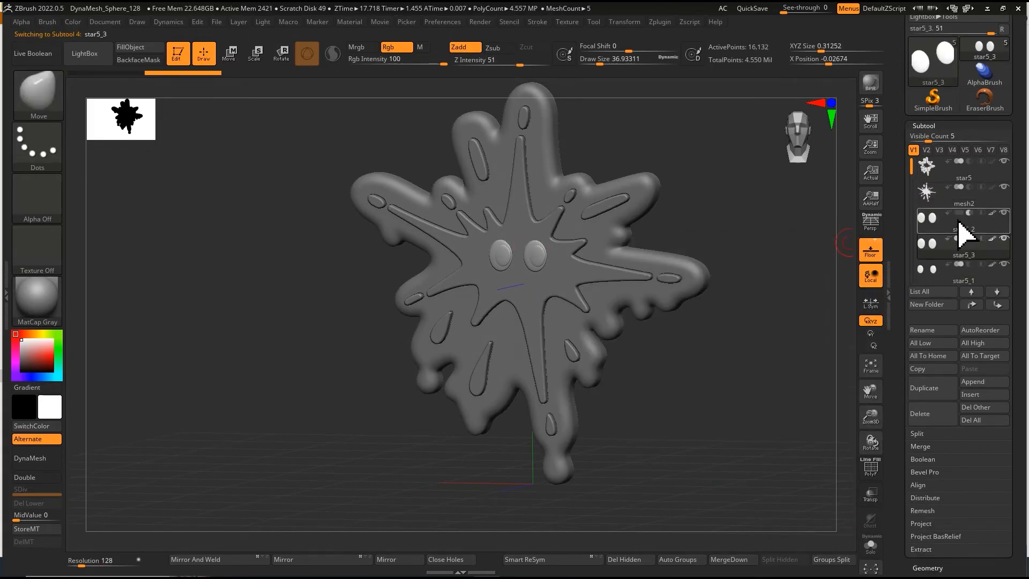
Set one copy of the outer eye discs to subtract and inflate it slightly.
left_click(970, 221)
left_click(930, 126)
left_click(930, 255)
left_click(955, 455)
left_click_drag(932, 65, 932, 165)
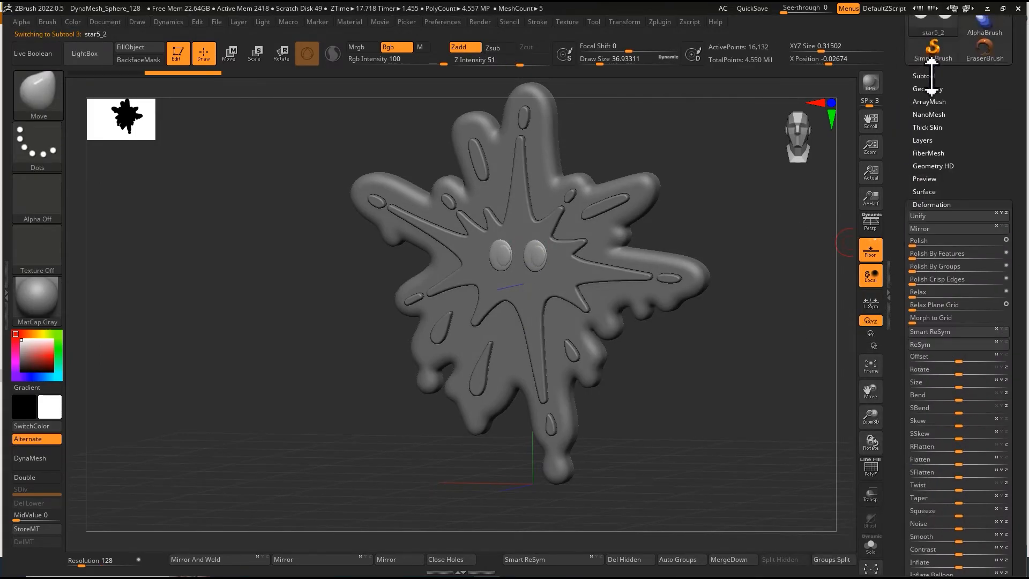
left_click(923, 76)
Merge the inflated eye copy into the star insert and DynaMesh at resolution 2000 to cut the eye sockets.
left_click(932, 91)
left_click(878, 475)
left_click(878, 475)
right_click_drag(400, 375, 401, 476, "ctrl")
left_click(102, 560)
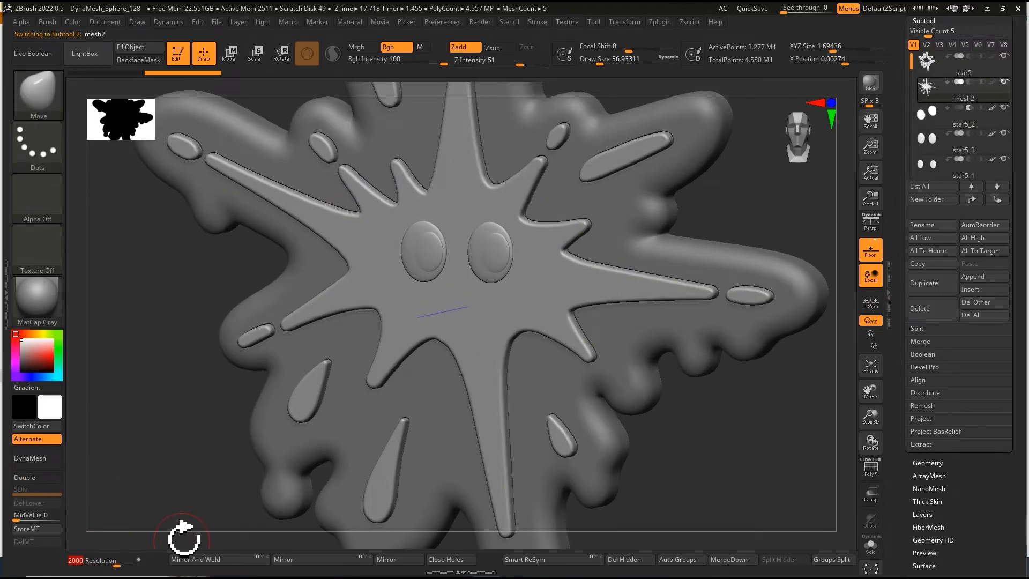
left_click(740, 561)
left_click_drag(747, 458, 774, 502, "ctrl")
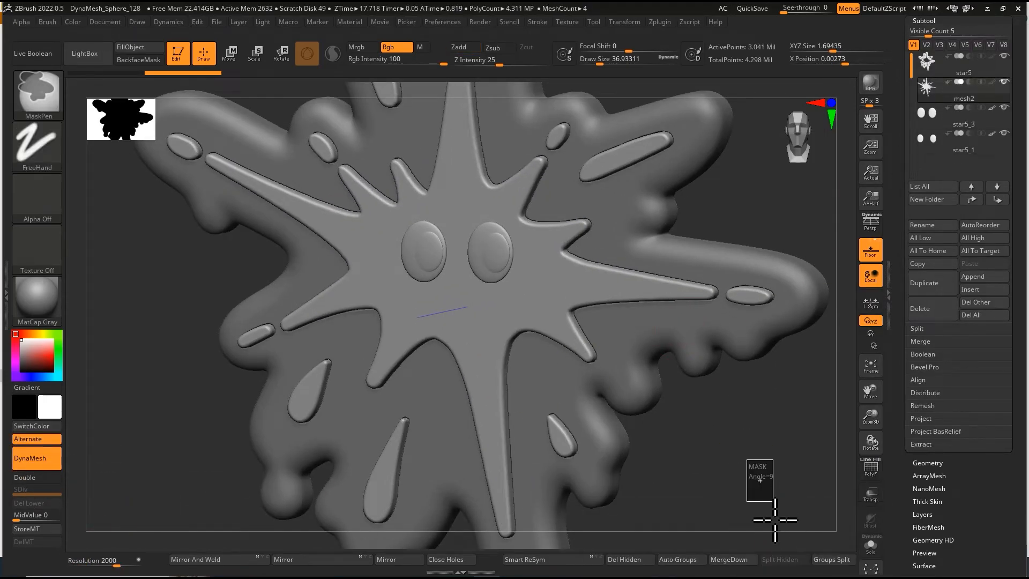
Duplicate the inner eye discs and inflate one copy by 1.
left_click(965, 142)
left_click(933, 283)
left_click_drag(914, 292, 899, 94)
left_click(932, 311)
left_click(937, 462)
type("1")
key("Return")
Subtract the inflated inner disc copy from the outer eye discs with a merge and DynaMesh at resolution 1000.
left_click(920, 37)
left_click(926, 115)
type("1000")
key("Return")
left_click(40, 458)
left_click(725, 559)
left_click(685, 561)
left_click_drag(744, 456, 710, 443)
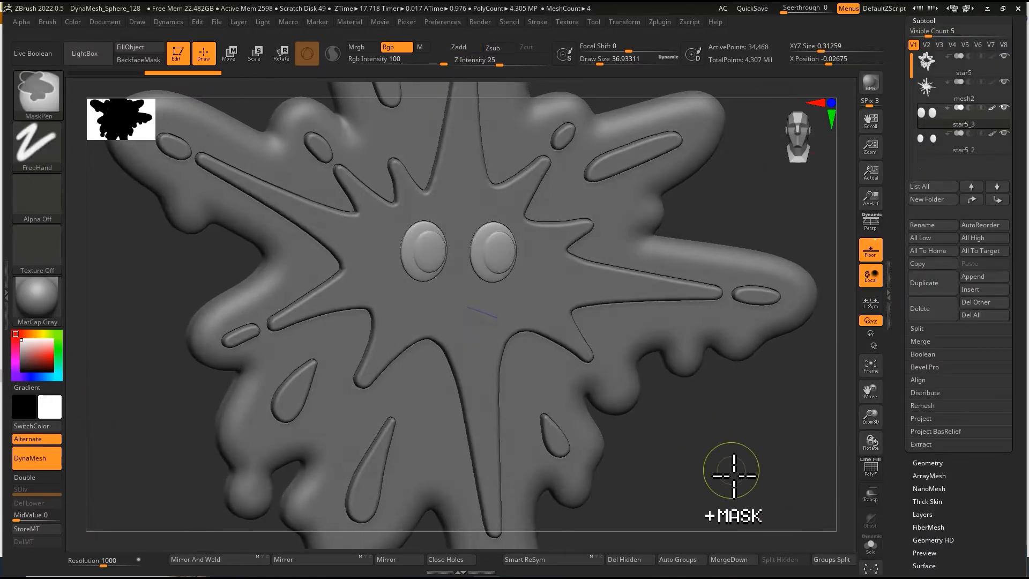
Split the outer eye discs by groups and remesh them at DynaMesh resolution 2000.
left_click(822, 559)
left_click(779, 561)
left_click(94, 561)
type("2000")
key("Return")
left_click_drag(122, 473, 140, 493, "ctrl")
Merge the split eye disc pieces back down into a single subtool.
left_click(725, 559)
left_click(684, 561)
left_click(726, 559)
left_click(685, 561)
Frame the whole model and save the tool as arttoy5.
left_click_drag(750, 460, 735, 316, "alt")
key("ctrl+shift+t")
left_click(435, 504)
type("arttoy5")
key("Return")
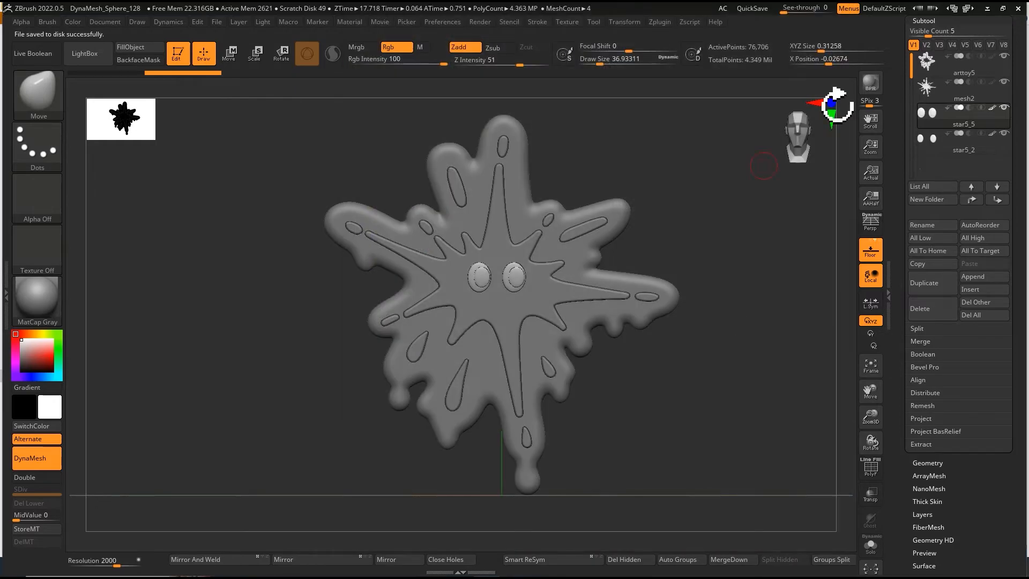
Pre-process all arttoy5 subtools with Decimation Master and decimate them all at 20 percent.
left_click_drag(942, 94, 901, 188)
left_click(931, 88)
left_click(932, 74)
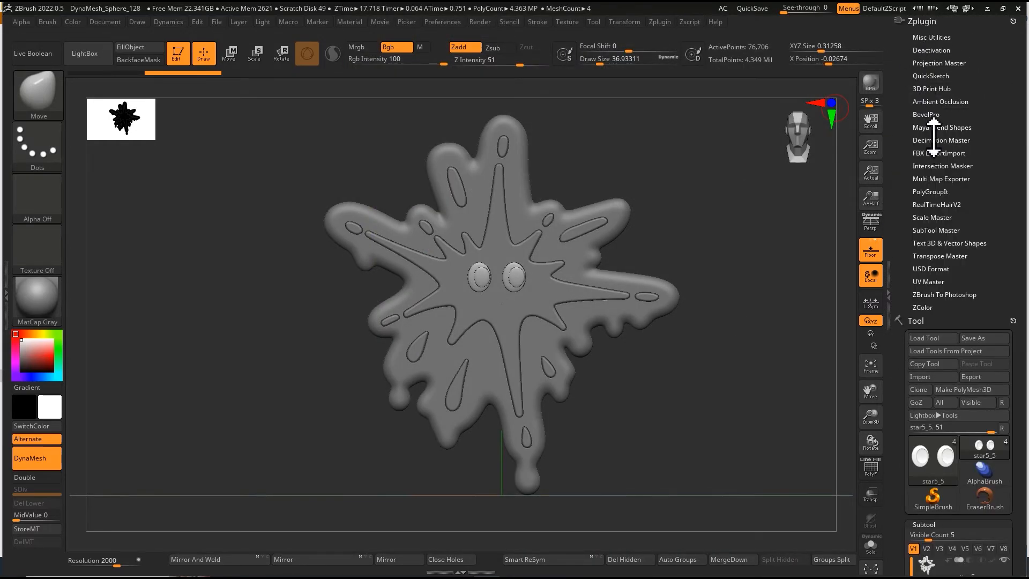
left_click(936, 140)
left_click(945, 239)
left_click(929, 326)
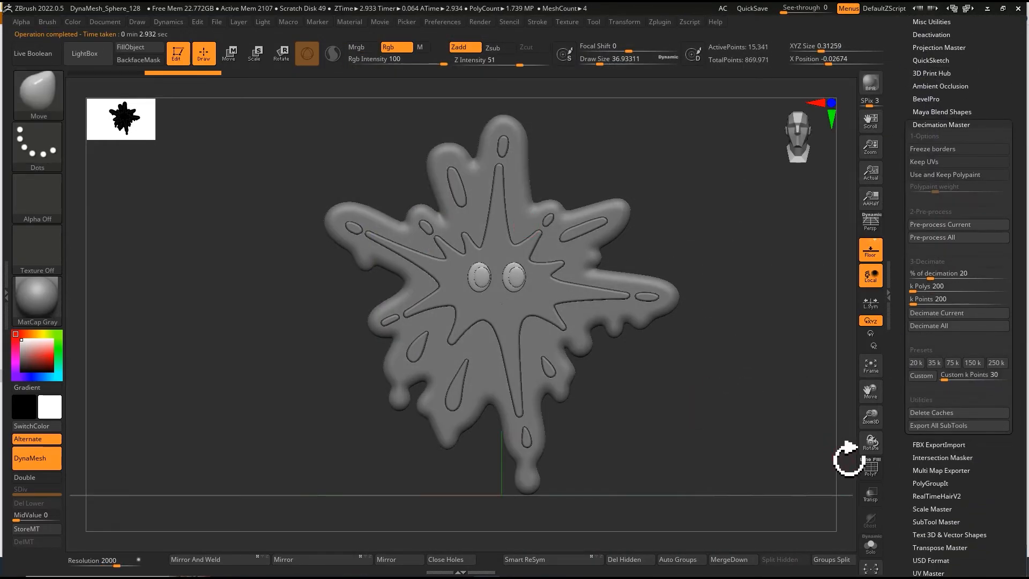
Show the wireframe, select the dripping body and set its 3D Print Hub Y size to 100 mm.
key("shift+f")
right_click_drag(542, 252, 508, 269, "ctrl")
left_click(540, 356, "alt")
left_click_drag(900, 107, 900, 126)
left_click(929, 88)
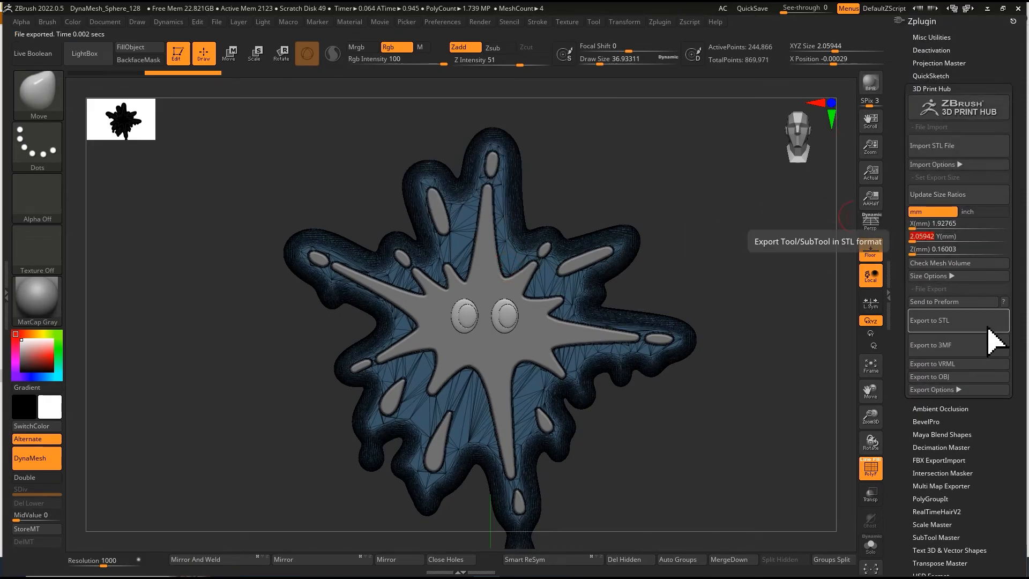
Export the arttoy5 subtools as STL files into the desktop export folder.
left_click(960, 320)
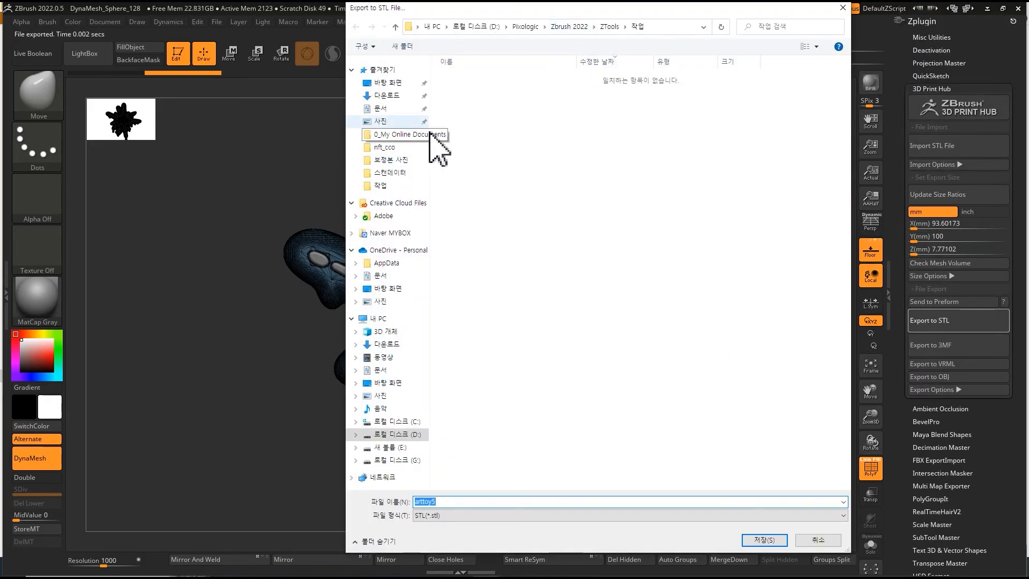
left_click(398, 382)
double_click(752, 108)
left_click(777, 542)
left_click(541, 236)
left_click_drag(911, 506, 912, 110)
left_click(931, 249)
Browse the saved tools in LightBox and load another star toy design.
left_click(846, 8)
left_click(107, 53)
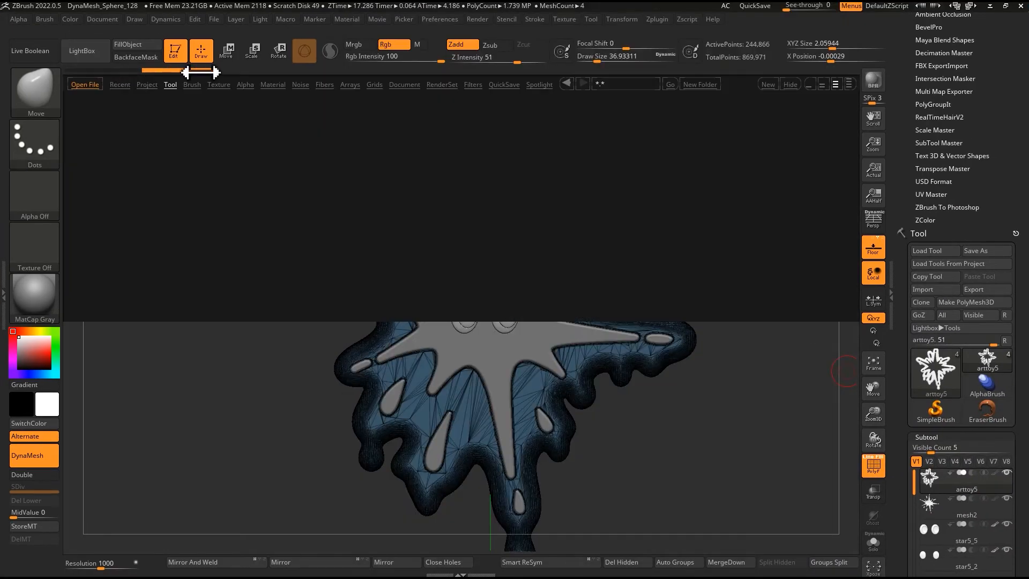
double_click(153, 260)
left_click(102, 54)
left_click(102, 54)
double_click(155, 190)
left_click(99, 53)
left_click_drag(664, 428, 524, 394)
left_click(97, 54)
double_click(161, 133)
left_click(96, 55)
Hide the wireframe display and bring up the subtools of the newly loaded star toy.
key("shift+f")
left_click_drag(902, 476, 902, 364)
left_click(987, 251)
left_click(938, 325)
left_click(986, 327)
left_click(976, 351)
left_click(983, 332)
left_click(985, 349)
left_click(1005, 229)
Scale the dripping body slightly thicker along its depth in side view, and return to drawing mode.
key("e")
left_click_drag(620, 228, 645, 361)
right_click_drag(644, 361, 639, 358, "shift")
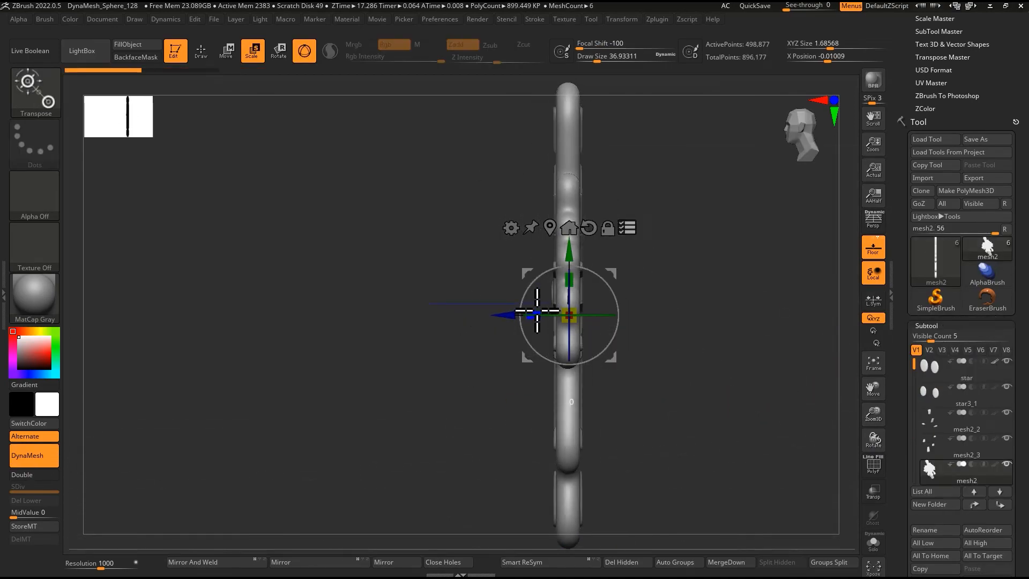
left_click_drag(536, 313, 523, 315)
key("q")
mouse_move(495, 353)
right_mouse_down()
mouse_move(666, 395)
mouse_move(674, 358)
right_mouse_up()
Merge the drop and star insert subtools down into one subtool.
left_click_drag(915, 365, 939, 455)
left_click(931, 369)
left_click(726, 563)
left_click(750, 561)
left_click(735, 563)
left_click(751, 560)
Isolate the merged star and drop insert mesh in front view, subdivide it once and bring the other subtools back.
right_click_drag(732, 468, 837, 370)
right_click_drag(599, 209, 586, 282, "ctrl")
left_click(585, 283, "ctrl+shift")
left_click(585, 283, "ctrl+shift")
left_click(693, 287, "ctrl+shift")
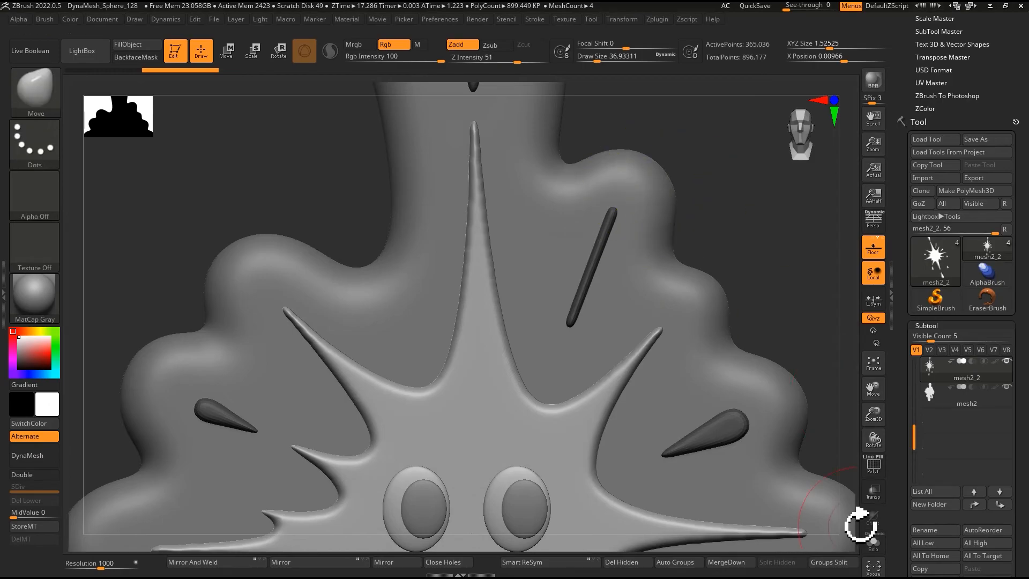
left_click(872, 543)
left_click_drag(721, 268, 691, 241, "ctrl")
left_click(609, 219, "ctrl+shift")
left_click(873, 543)
key("t")
key("e")
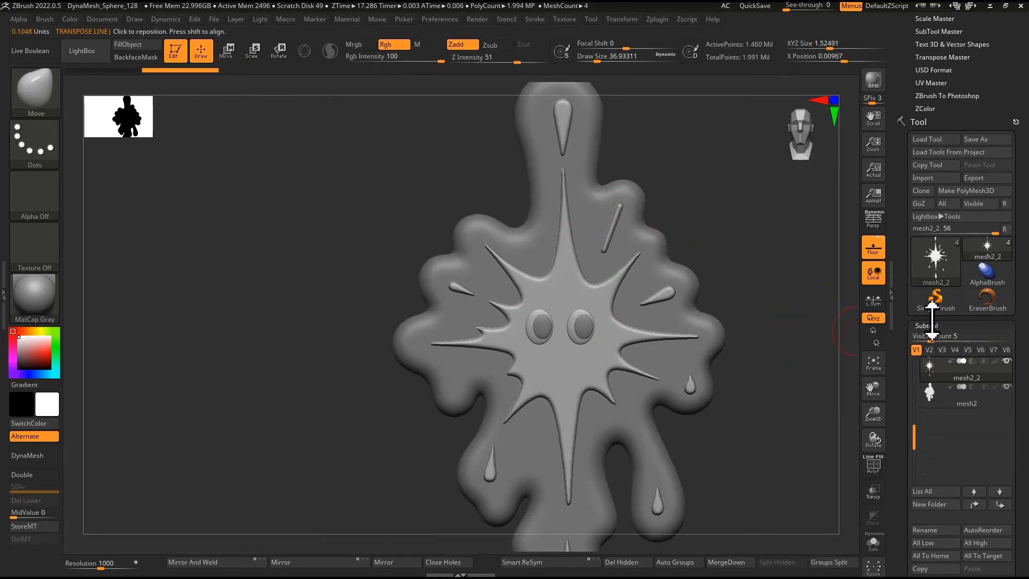
Duplicate the merged star and drop insert subtool and inflate one copy by 1.
left_click_drag(907, 379, 910, 366)
left_click_drag(931, 444, 924, 361)
left_click_drag(930, 444, 929, 390)
left_click_drag(898, 564, 898, 488)
left_click(919, 520)
left_click(937, 251)
left_click(939, 354)
left_click(947, 466)
type("1")
key("Return")
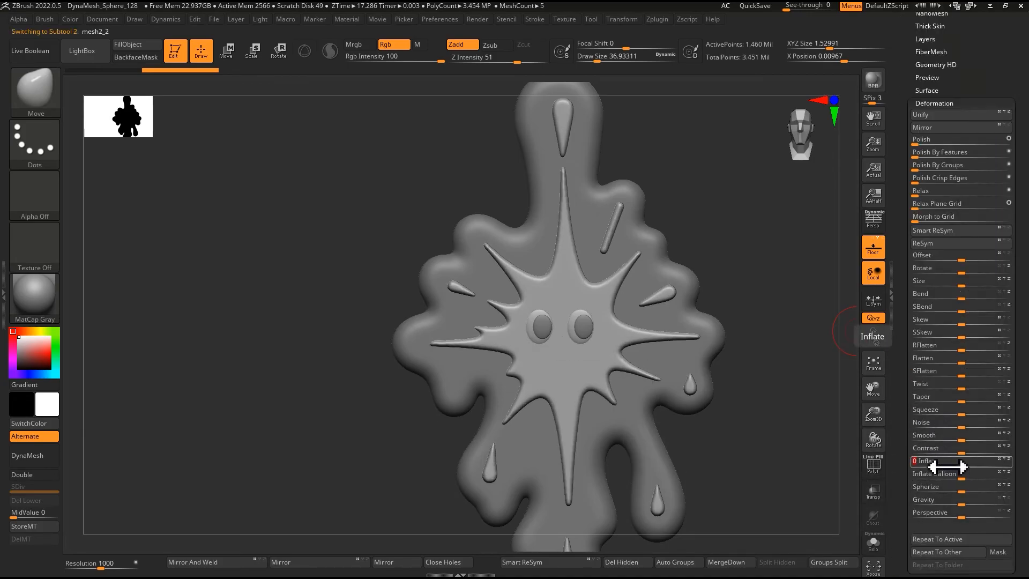
Merge the inflated insert copy into the dripping body as a subtraction and remesh to carve the cavities.
left_click_drag(906, 214, 906, 318)
left_click(930, 74)
left_click(935, 62)
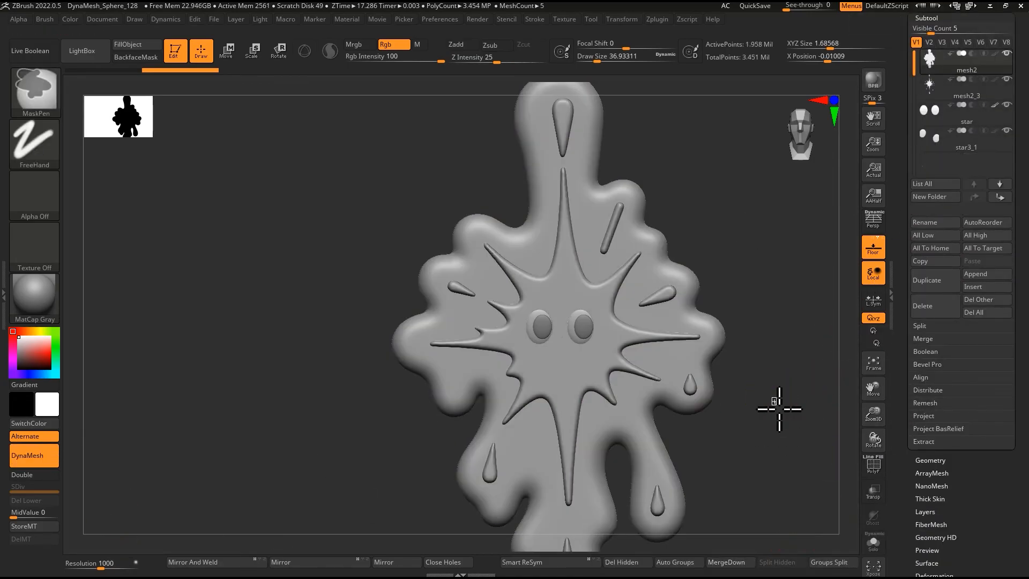
left_click(974, 89)
left_click(941, 61)
left_click(727, 562)
left_click_drag(809, 453, 825, 477, "ctrl")
Duplicate the eye-white subtool, inflate the copy slightly and hide the original eye whites.
left_click_drag(830, 214, 837, 174)
left_click(923, 91)
left_click(952, 118)
left_click(937, 287)
left_click_drag(905, 46, 905, 81)
left_click(930, 55)
left_click(947, 185)
left_click_drag(962, 466, 966, 465)
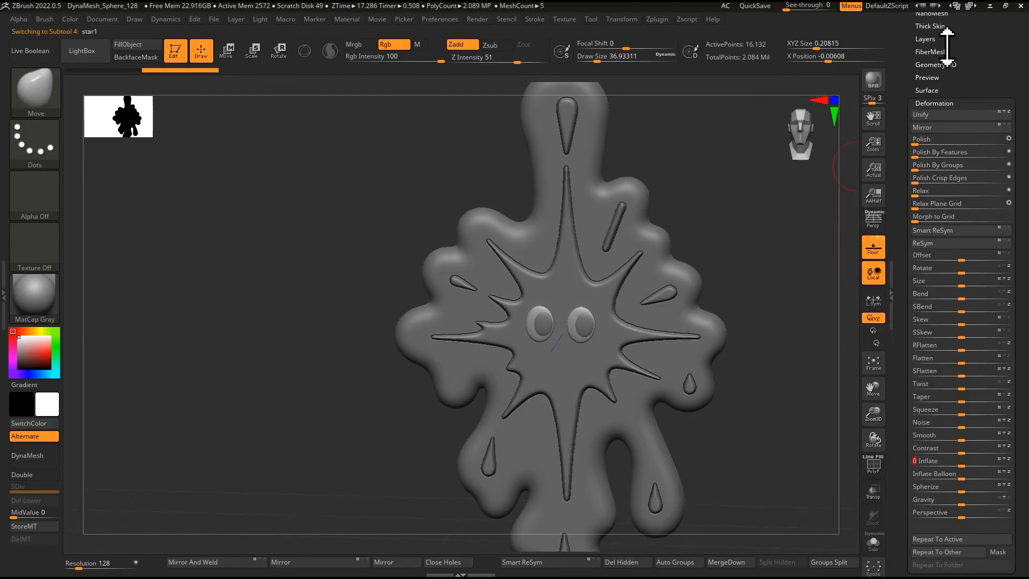
left_click_drag(947, 46, 947, 90)
left_click(935, 18)
left_click(1008, 106)
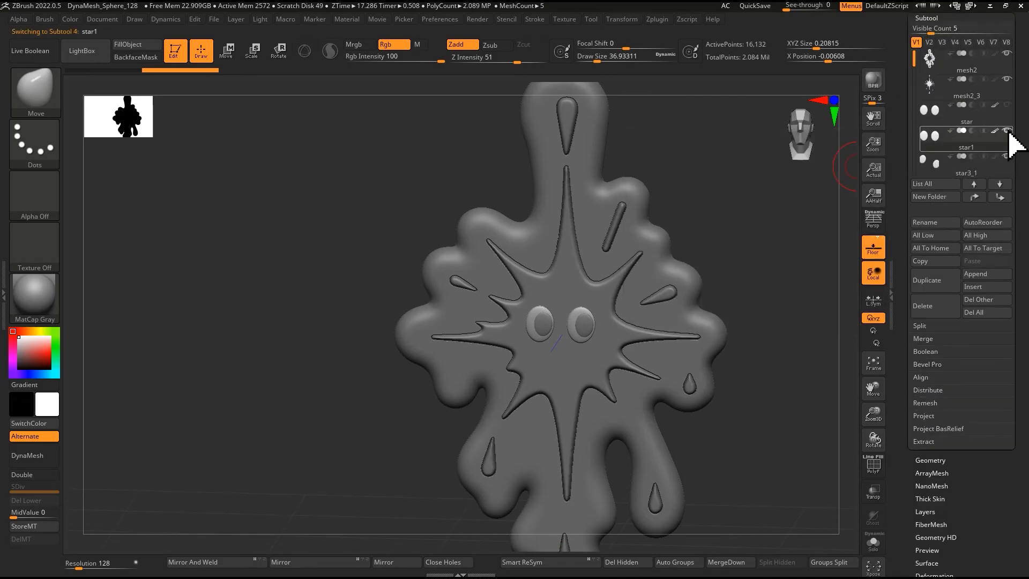
Merge the inflated eye copy with the inserts and split the star, eyes and drops into separate subtools.
left_click(933, 95)
left_click(719, 561)
left_click(697, 564)
left_click(638, 331, "ctrl+shift")
left_click(775, 565)
left_click(929, 117)
left_click(541, 324, "ctrl+shift")
left_click(776, 563)
Subtract the eye copy from the star insert by merging it down and remeshing with DynaMesh at resolution 1000.
left_click(973, 105)
left_click(932, 89)
left_click(875, 464)
left_click(33, 456)
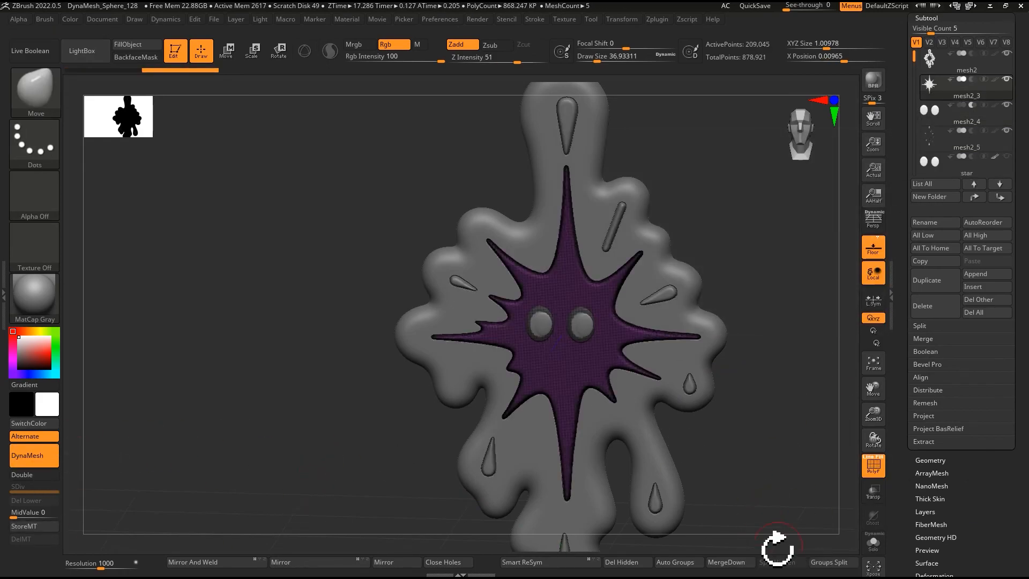
left_click(724, 563)
left_click(697, 564)
left_click_drag(804, 504, 823, 518, "ctrl")
left_click(874, 465)
Duplicate the pupil subtool to provide a cutter for the eye whites.
left_click(931, 140)
left_click(954, 163)
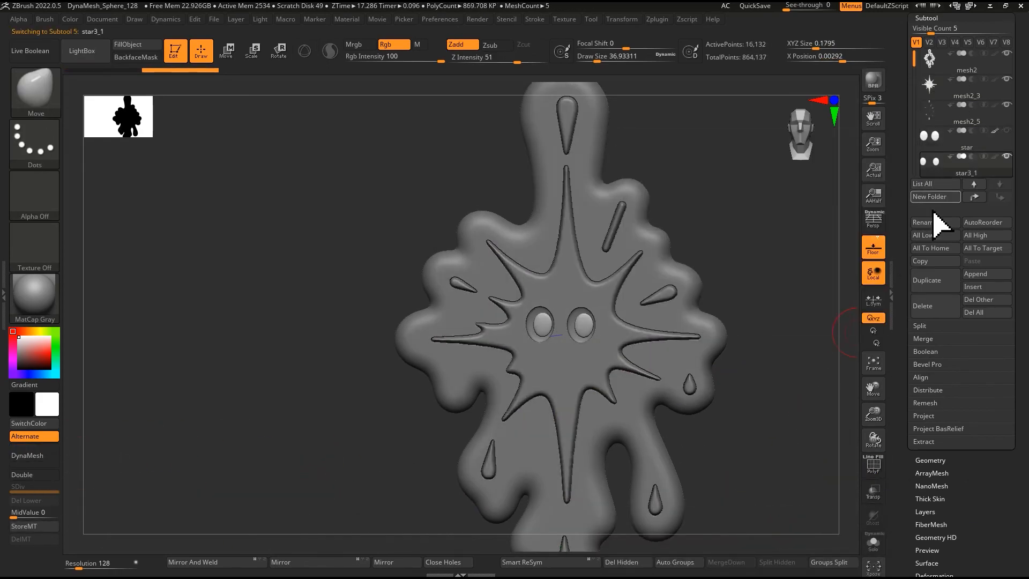
left_click(925, 574)
left_click_drag(914, 70, 917, 161)
left_click(926, 170)
Merge a pupil copy down into the eye-white subtool and try to remesh and split it by groups.
left_click(726, 562)
left_click(699, 564)
left_click(926, 119)
left_click(726, 563)
left_click(699, 564)
left_click_drag(763, 478, 784, 513, "ctrl")
left_click(830, 562)
left_click(805, 561)
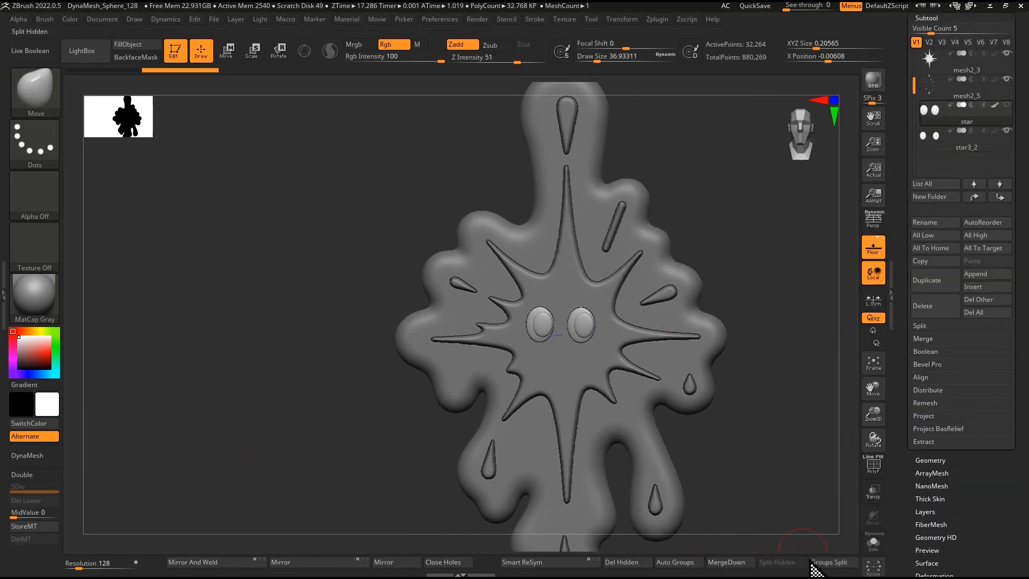
Set the merged eye subtool's DynaMesh resolution to 1000 and turn DynaMesh on.
left_click(89, 563)
type("1000")
key("Return")
left_click(26, 455)
left_click(726, 563)
left_click(699, 564)
Remesh the merged eye subtool at DynaMesh resolution 2000 and split it by groups.
left_click(101, 562)
type("2000")
key("Return")
left_click_drag(208, 499, 231, 517, "ctrl")
right_click_drag(588, 335, 542, 398, "ctrl")
key("ctrl+shift+z")
left_click(830, 562)
left_click(726, 562)
left_click(698, 564)
Open Decimation Master and try to pre-process all subtools of the star toy.
right_click_drag(542, 398, 563, 325, "alt")
left_click_drag(900, 115, 898, 223)
mouse_move(913, 259)
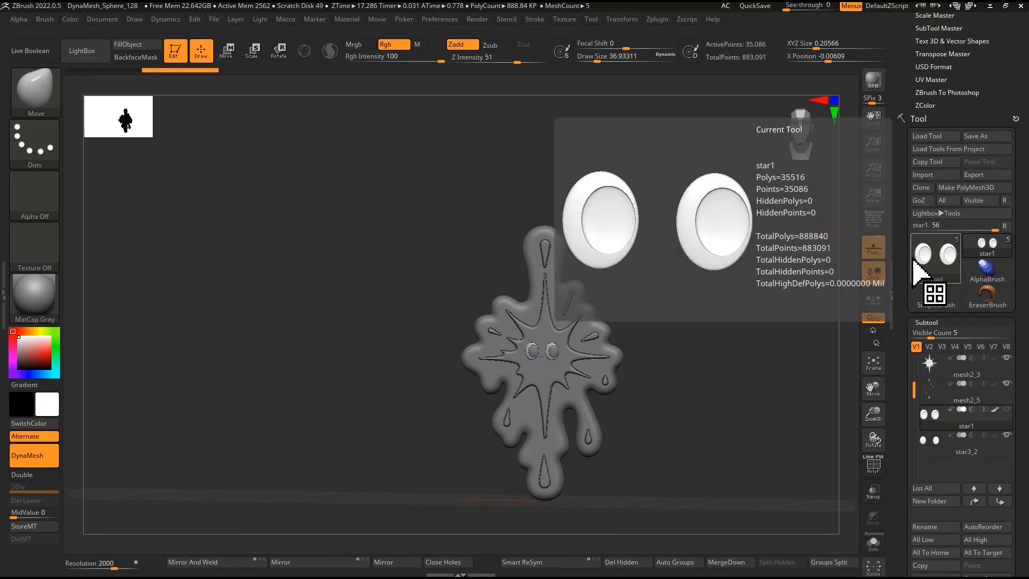
left_click_drag(911, 110, 910, 446)
left_click(934, 87)
left_click(944, 138)
left_click(980, 250)
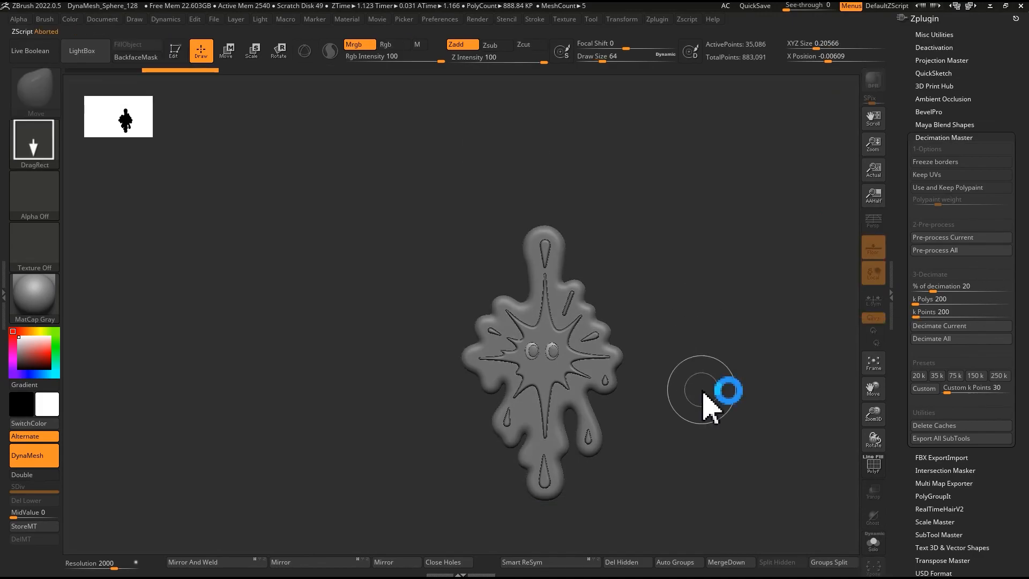
Save the star toy tool to disk as arttoy1.
key("ctrl+shift+t")
left_click(379, 185)
left_click(437, 502)
type("artoy")
key("Return")
Pre-process and decimate all subtools at 20 percent, and check the reduced mesh with the wireframe display.
left_click(975, 251)
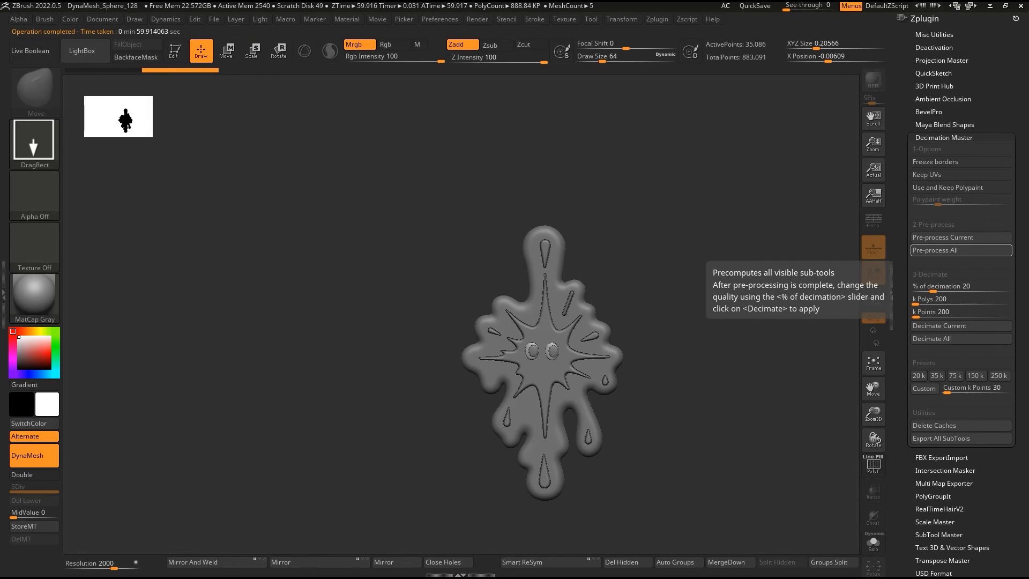
left_click(947, 339)
left_click(873, 466)
left_click(873, 470)
right_click_drag(407, 322, 471, 375)
left_click(870, 469)
left_click(870, 469)
Update the print size ratios in 3D Print Hub, set the X size to 120 mm and start the STL export.
right_click_drag(582, 375, 584, 137, "ctrl")
left_click(930, 85)
left_click(969, 188)
left_click(960, 235)
left_click(961, 222)
type("120")
key("Return")
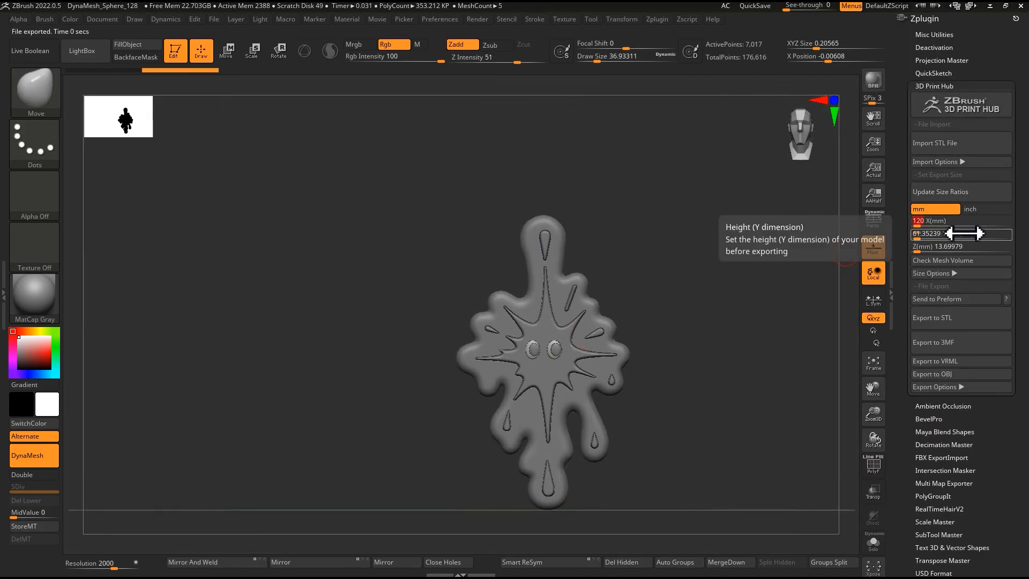
left_click(965, 319)
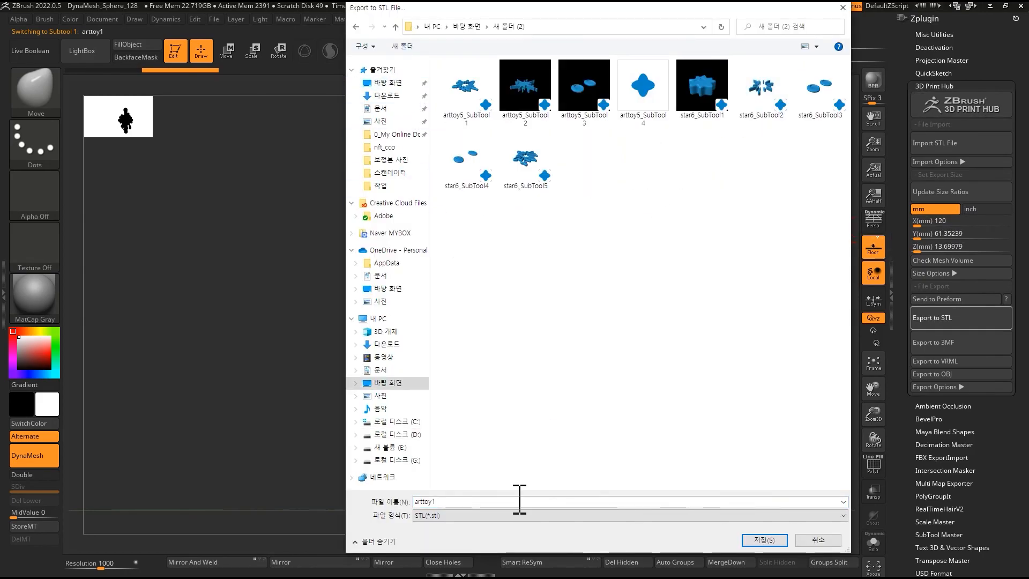